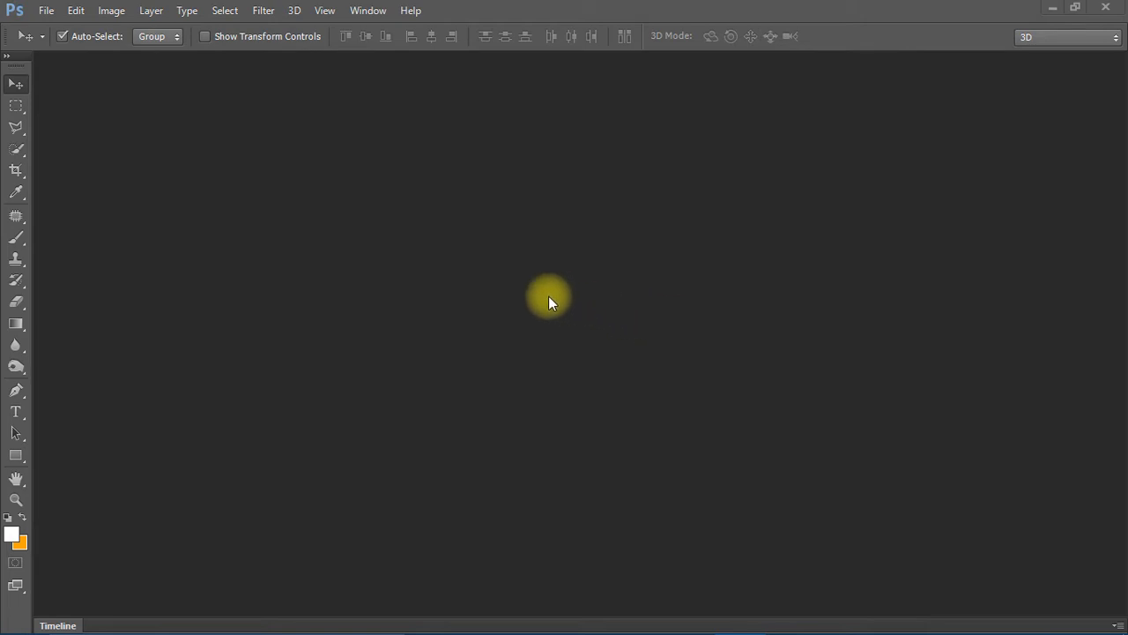
Open the portrait photo 1.jpg from the tep folder.
{"action": "left_click", "coordinate": [45, 9]}
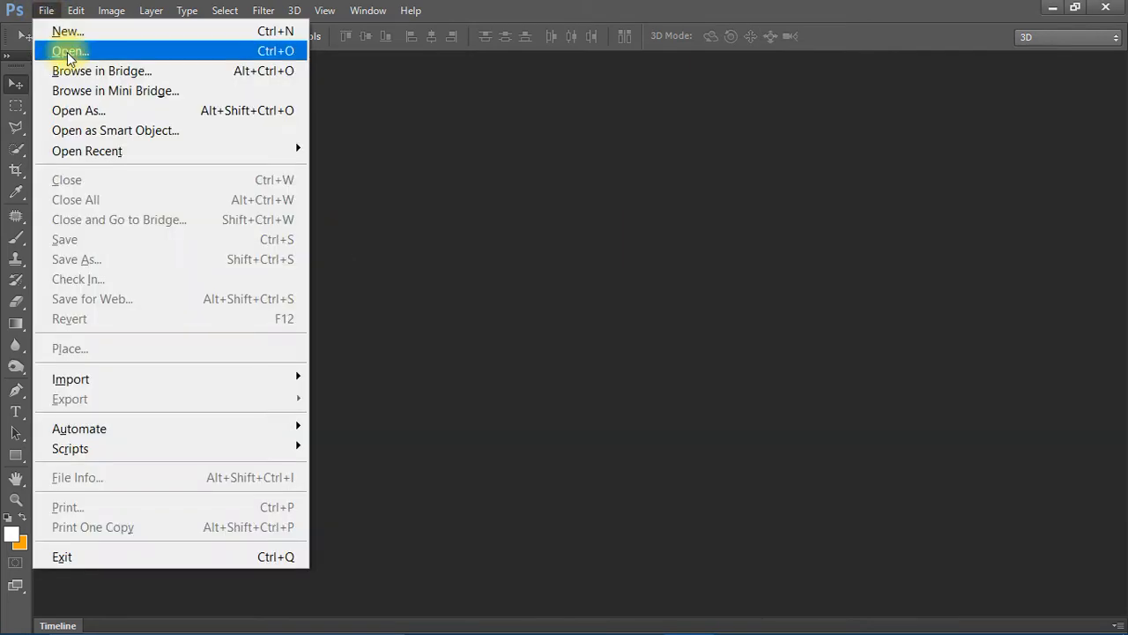
{"action": "left_click", "coordinate": [639, 317]}
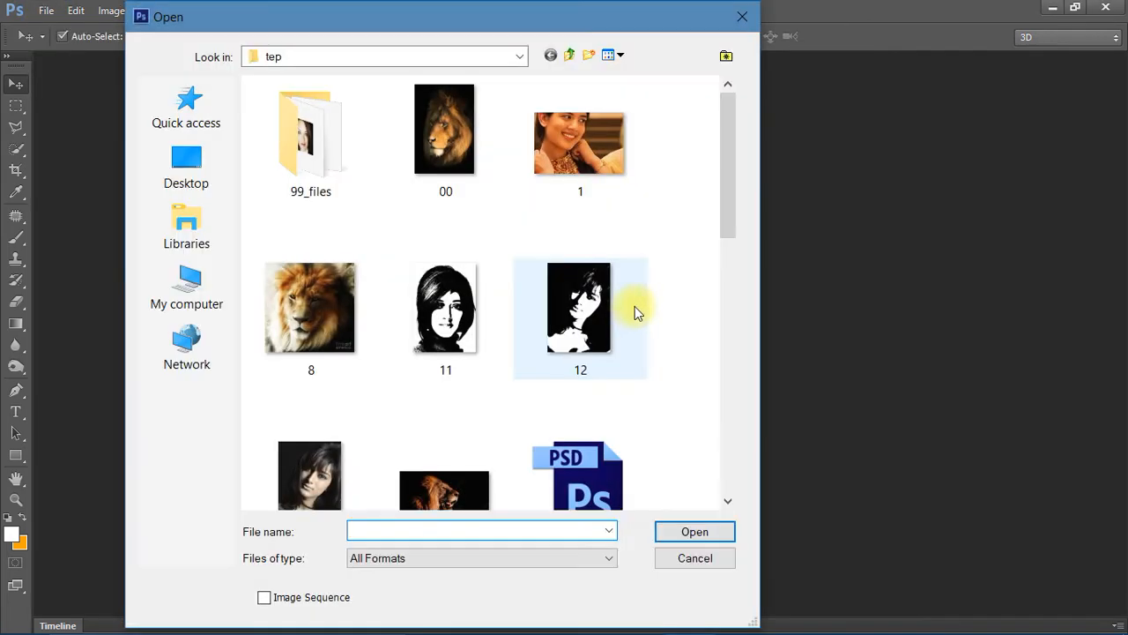
{"action": "double_click", "coordinate": [599, 143]}
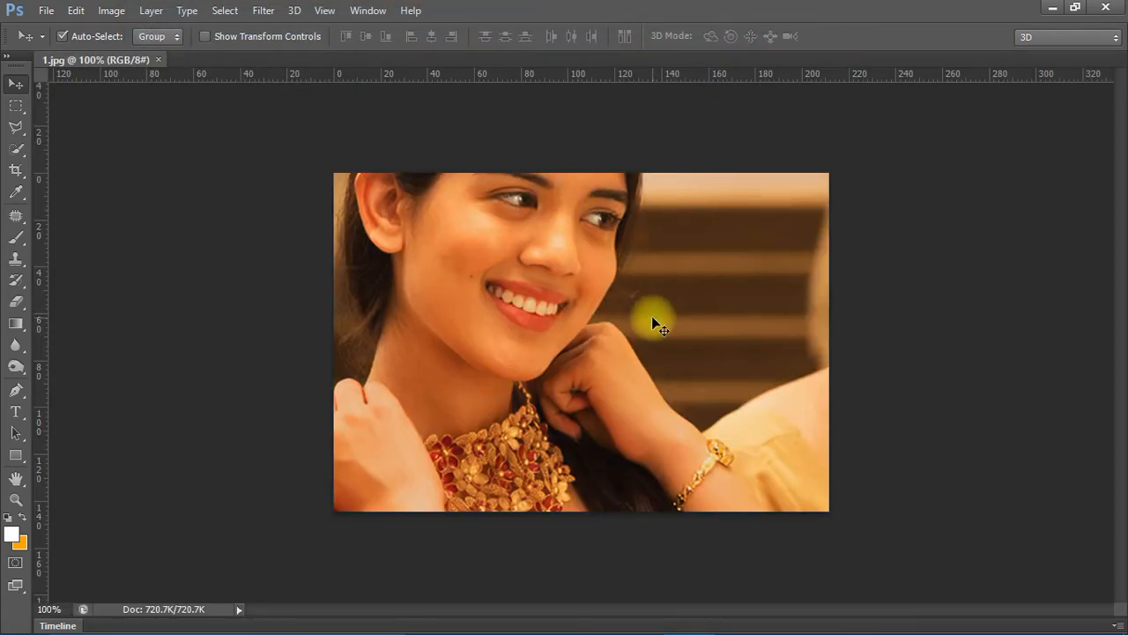
Try the 60 px Brush with one white dot on the dark background beside the hand and undo it.
{"action": "scroll", "coordinate": [650, 319], "scroll_direction": "up", "scroll_amount": 2}
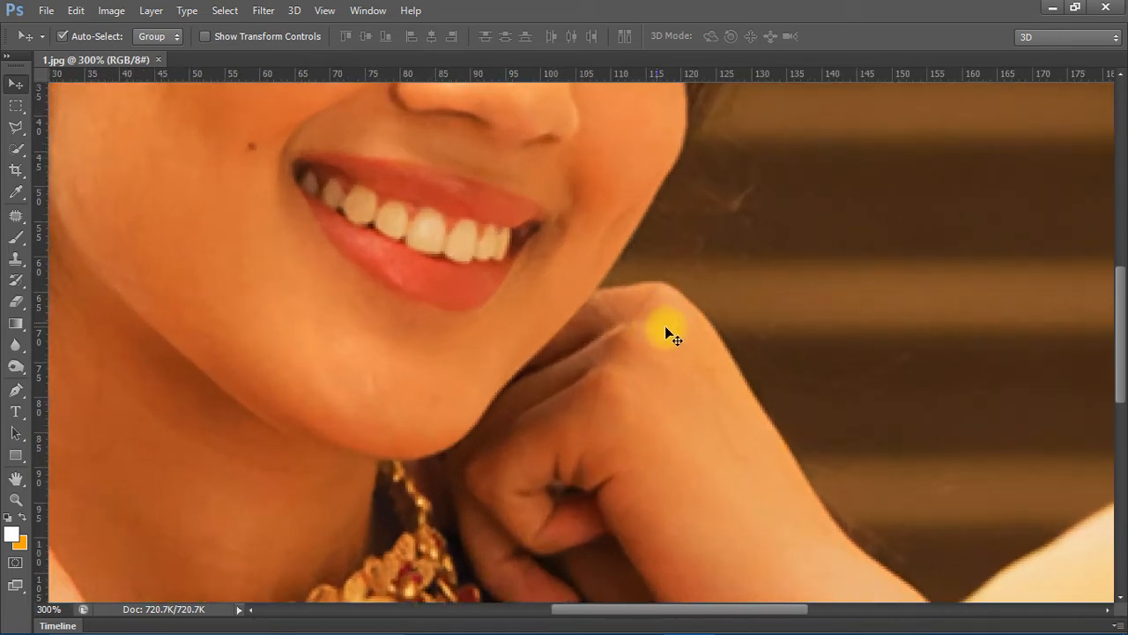
{"action": "left_click_drag", "start_coordinate": [677, 330], "coordinate": [491, 255]}
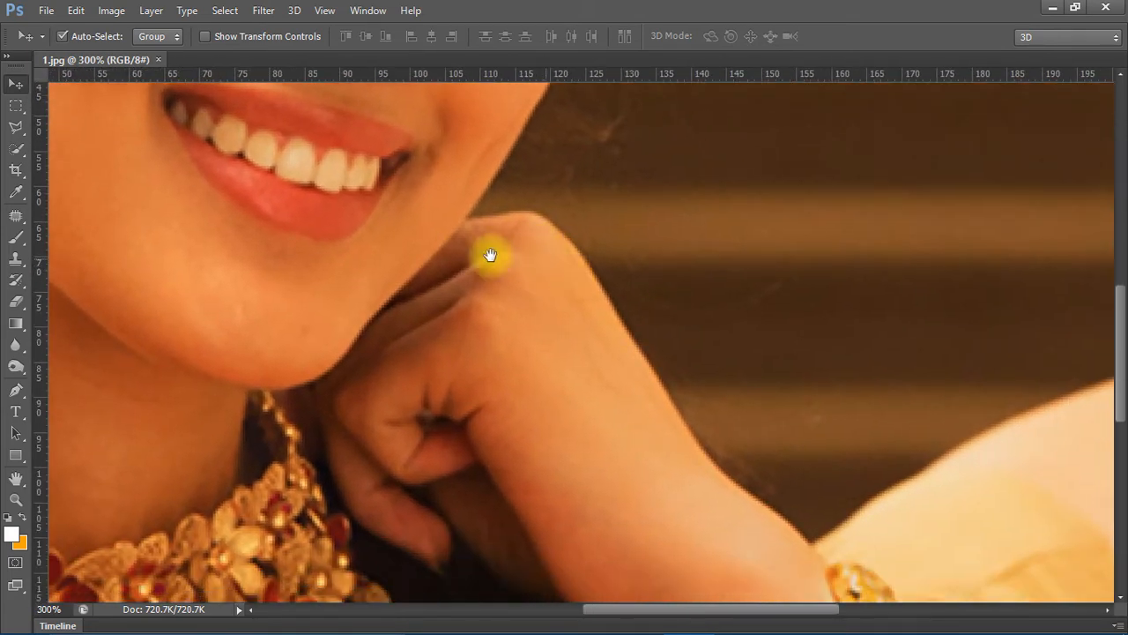
{"action": "left_click", "coordinate": [14, 240]}
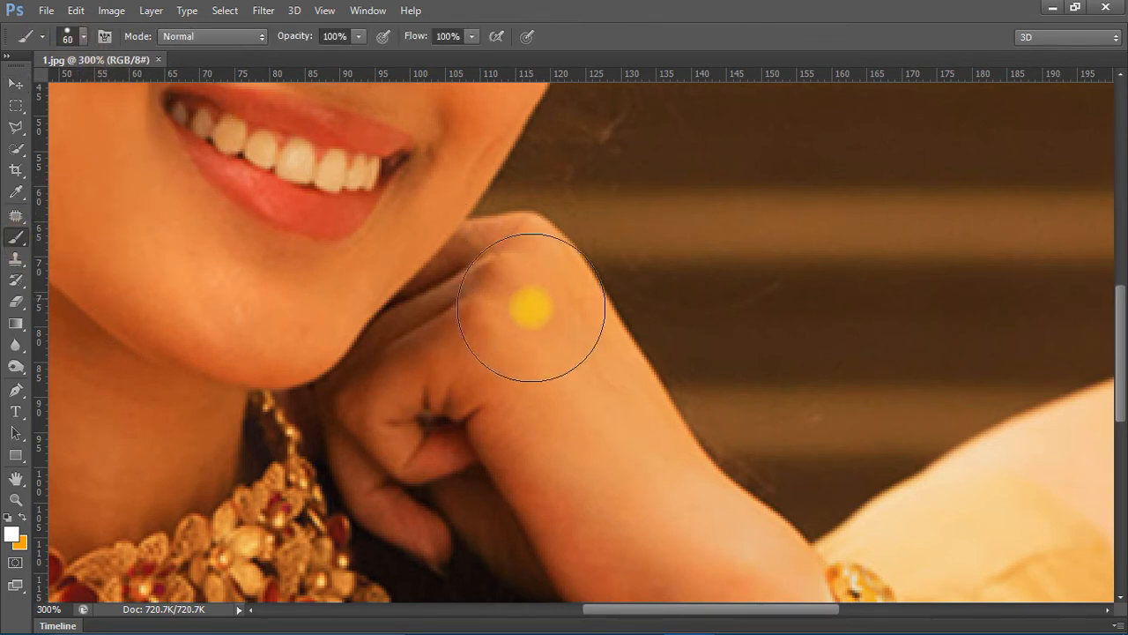
{"action": "left_click", "coordinate": [825, 244]}
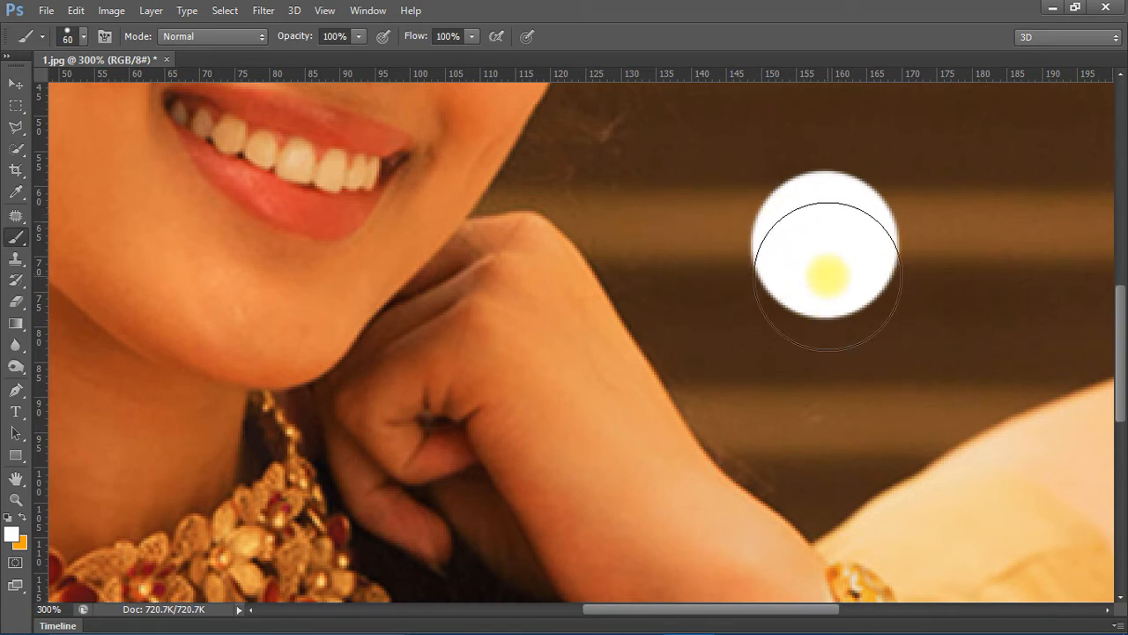
{"action": "key", "text": "ctrl+z"}
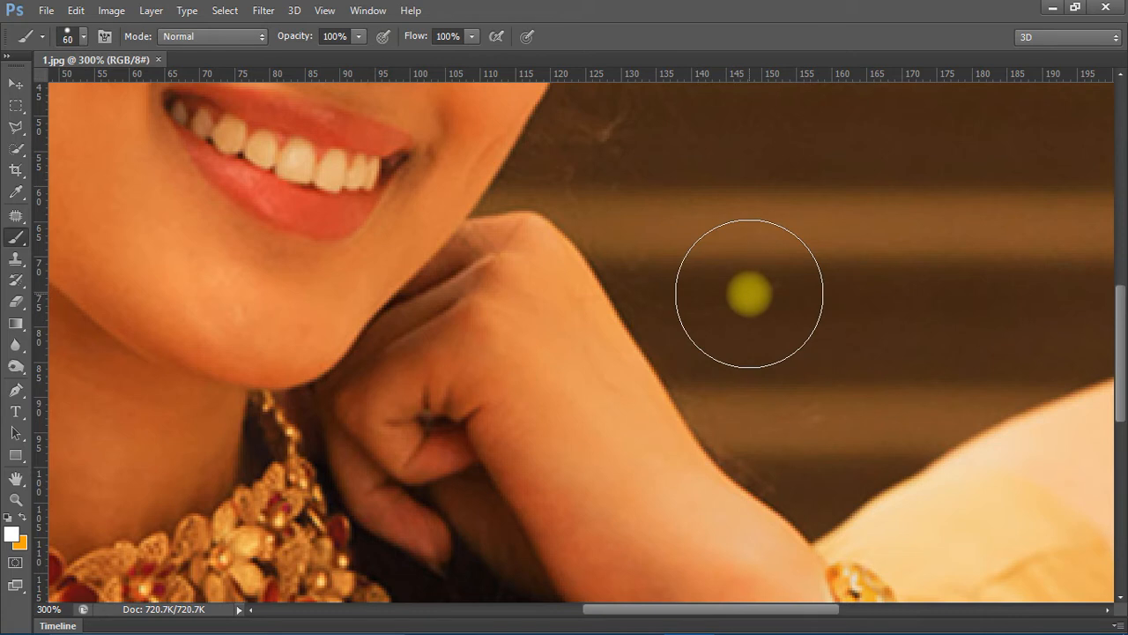
Soften the brush edge as far as possible and stamp a blurry white test dot beside the hand.
{"action": "key", "text": "shift+bracketleft"}
{"action": "key", "text": "shift+bracketleft"}
{"action": "key", "text": "shift+bracketleft"}
{"action": "key", "text": "shift+bracketleft"}
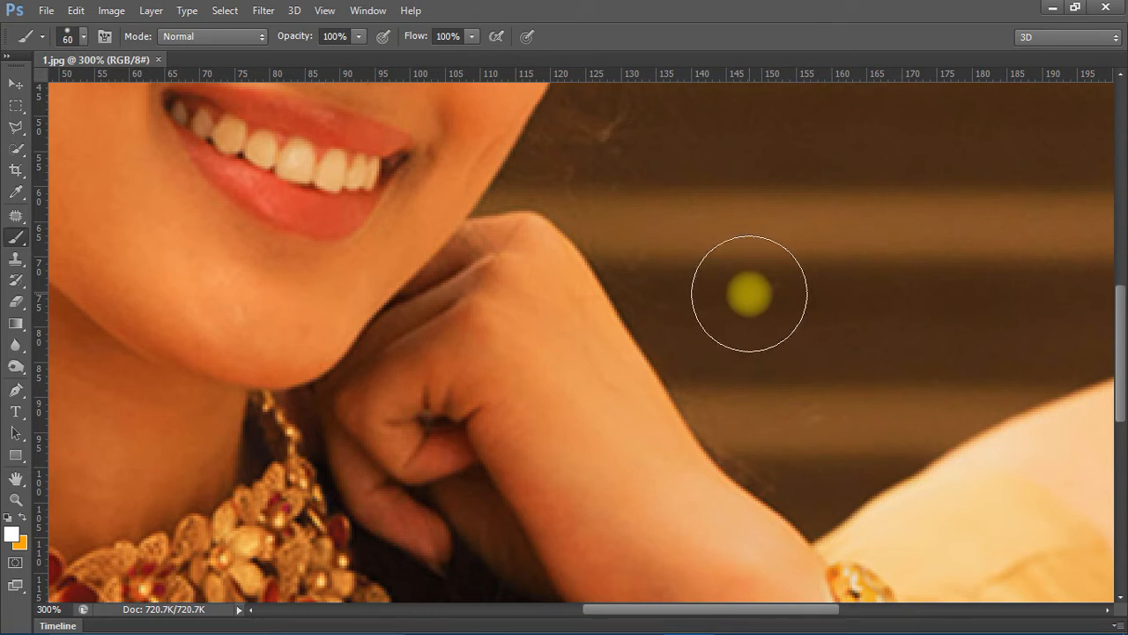
{"action": "left_click", "coordinate": [680, 234]}
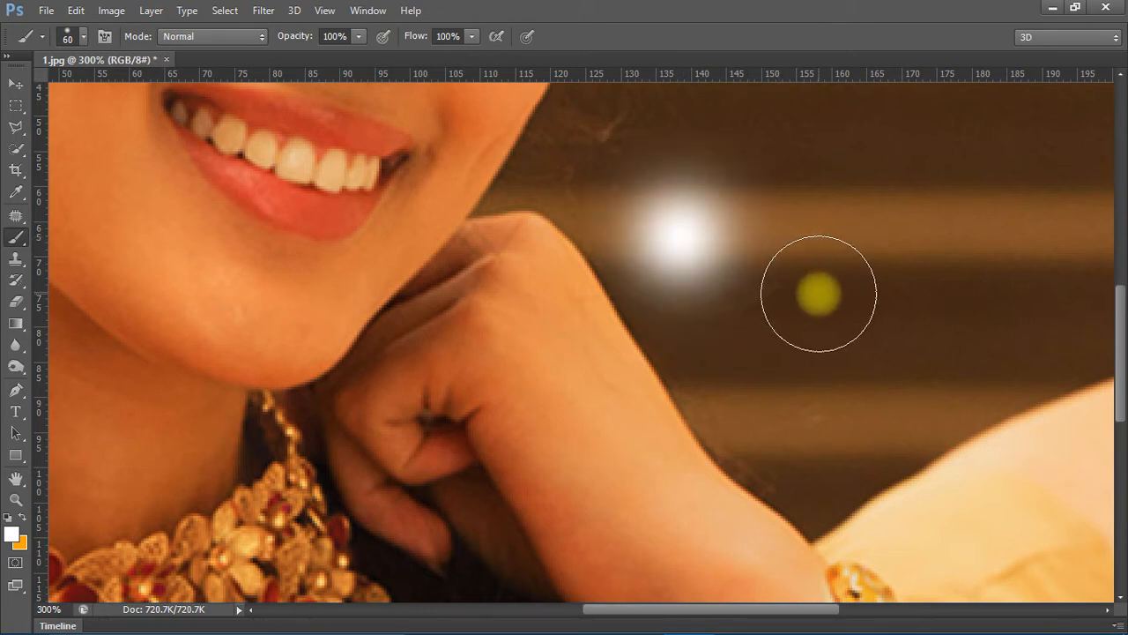
Harden the brush edge again, test it with a crisp white dot, and undo both test dots.
{"action": "key", "text": "shift+bracketright"}
{"action": "key", "text": "shift+bracketright"}
{"action": "key", "text": "shift+bracketright"}
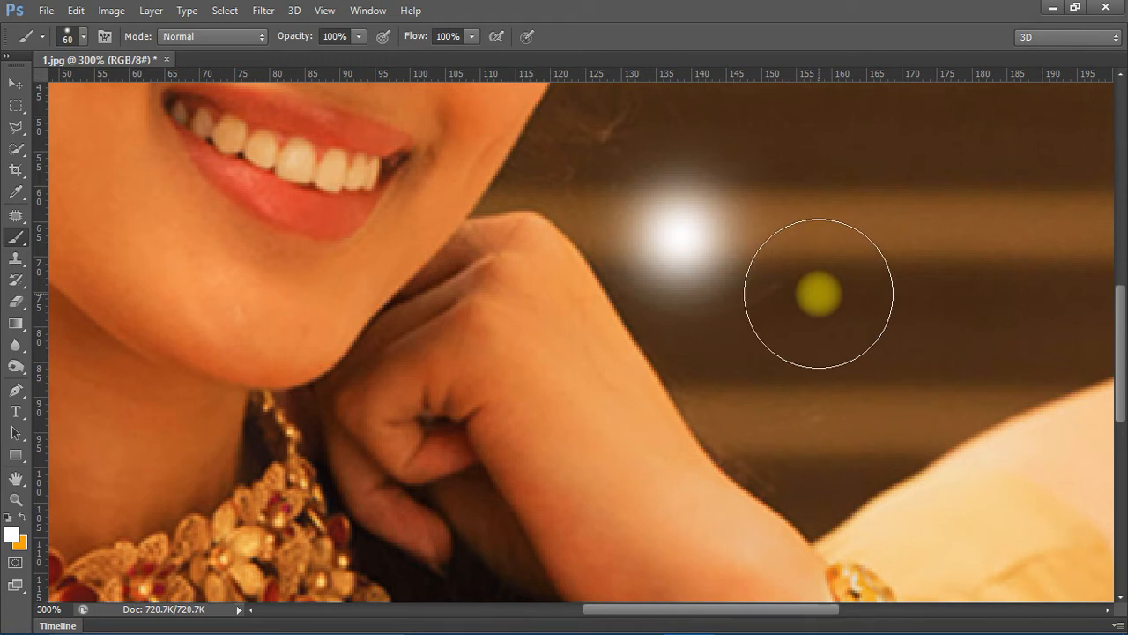
{"action": "left_click", "coordinate": [867, 257]}
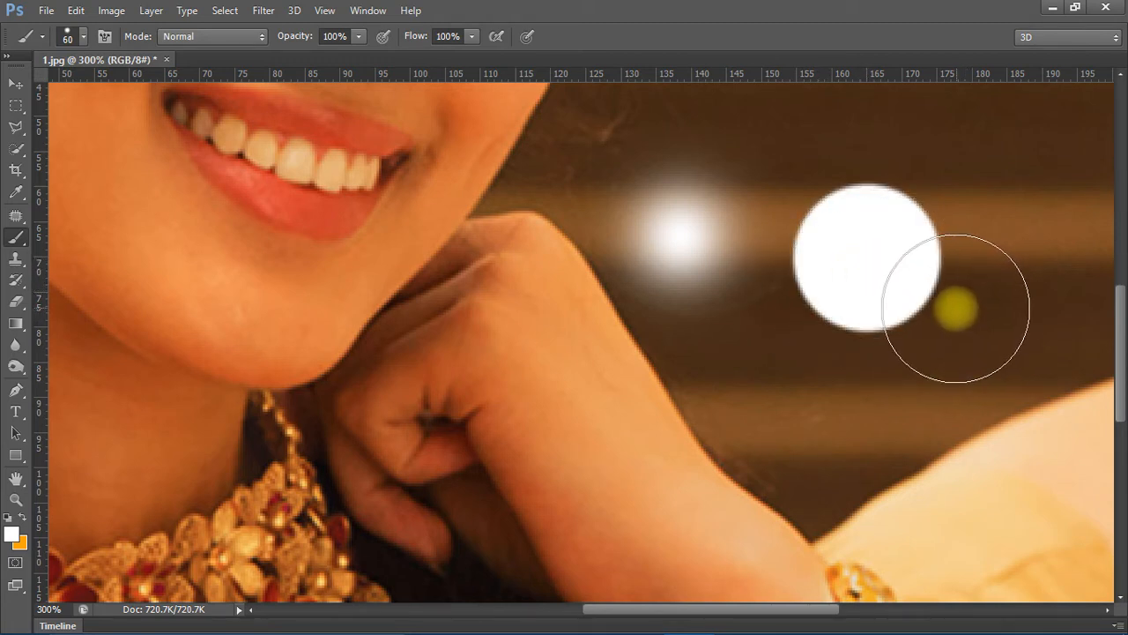
{"action": "key", "text": "ctrl+z"}
{"action": "key", "text": "ctrl+alt+z"}
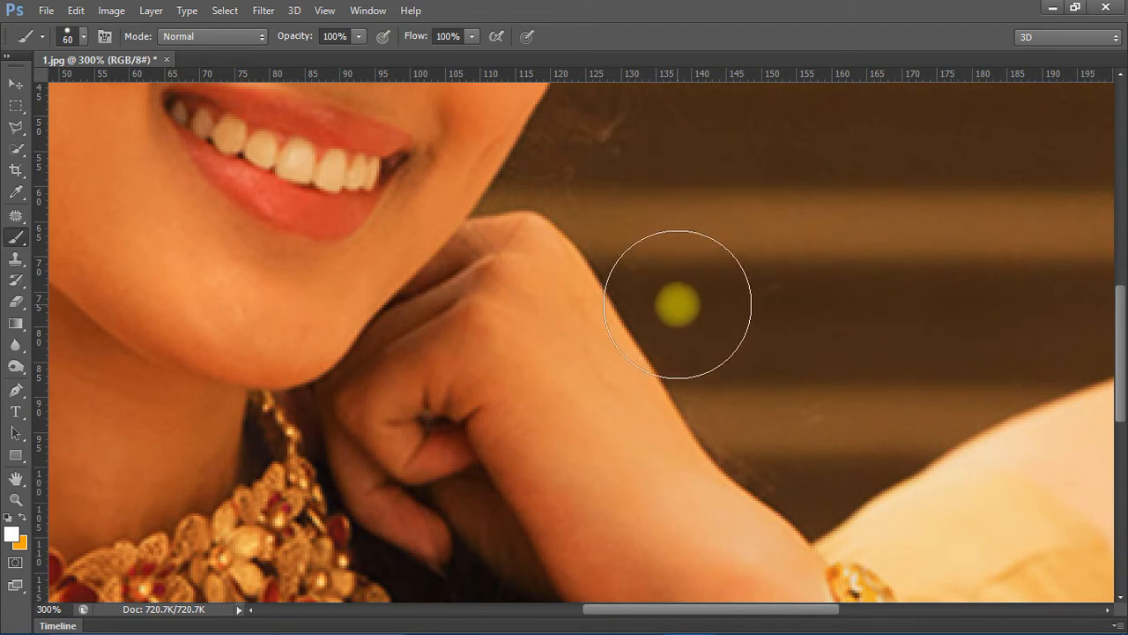
Set the foreground colour to orange #f19f00 and return to the Brush tool.
{"action": "left_click", "coordinate": [15, 539]}
{"action": "left_click_drag", "start_coordinate": [787, 102], "coordinate": [763, 112]}
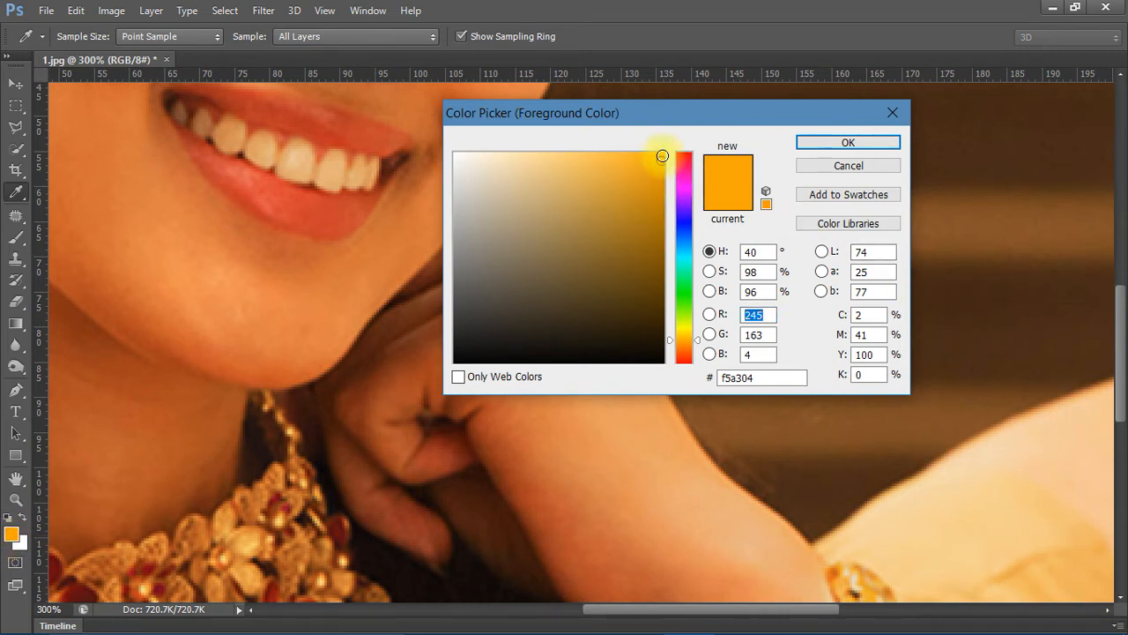
{"action": "left_click", "coordinate": [662, 156]}
{"action": "left_click", "coordinate": [661, 161]}
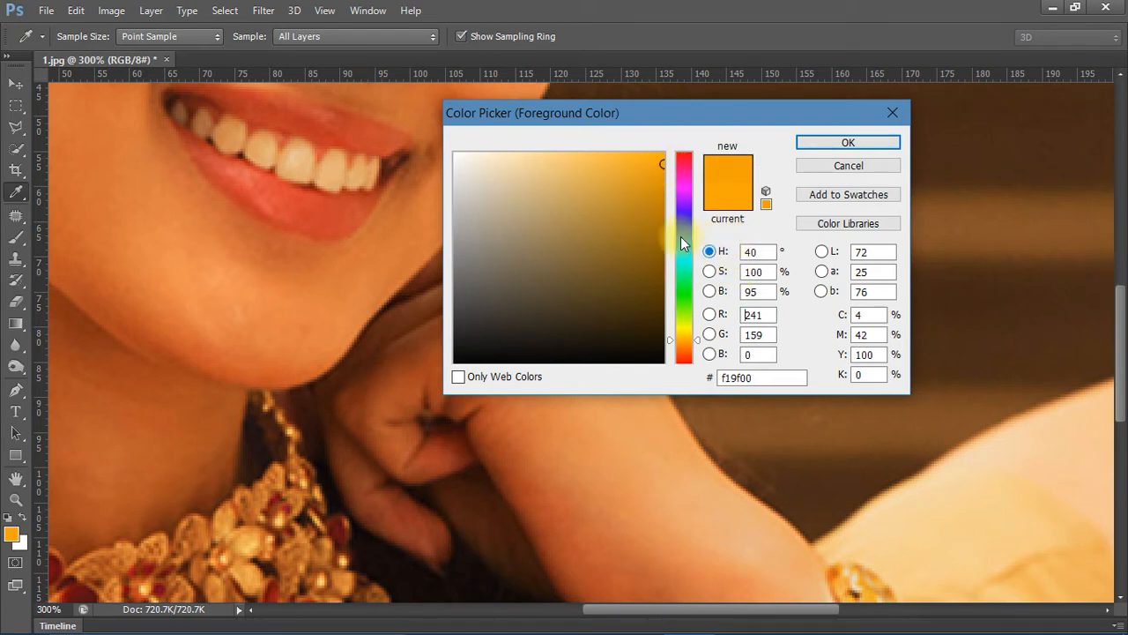
{"action": "left_click", "coordinate": [818, 144]}
{"action": "key", "text": "b"}
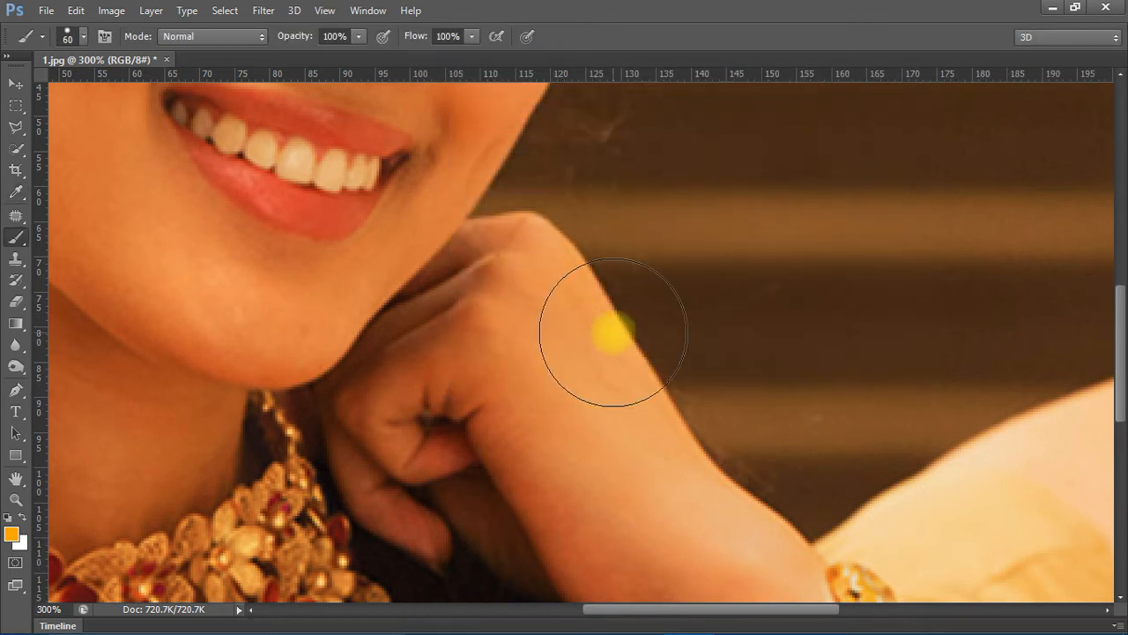
Add a new empty layer above the Background and move the layer list clear of the photo.
{"action": "key", "text": "F7"}
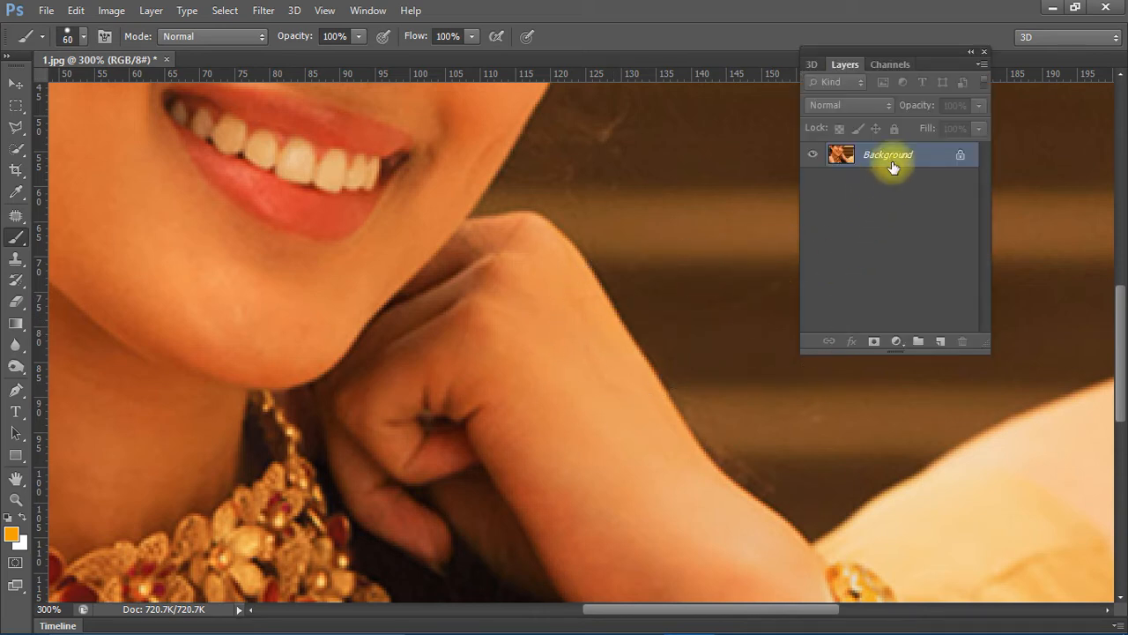
{"action": "left_click", "coordinate": [940, 342]}
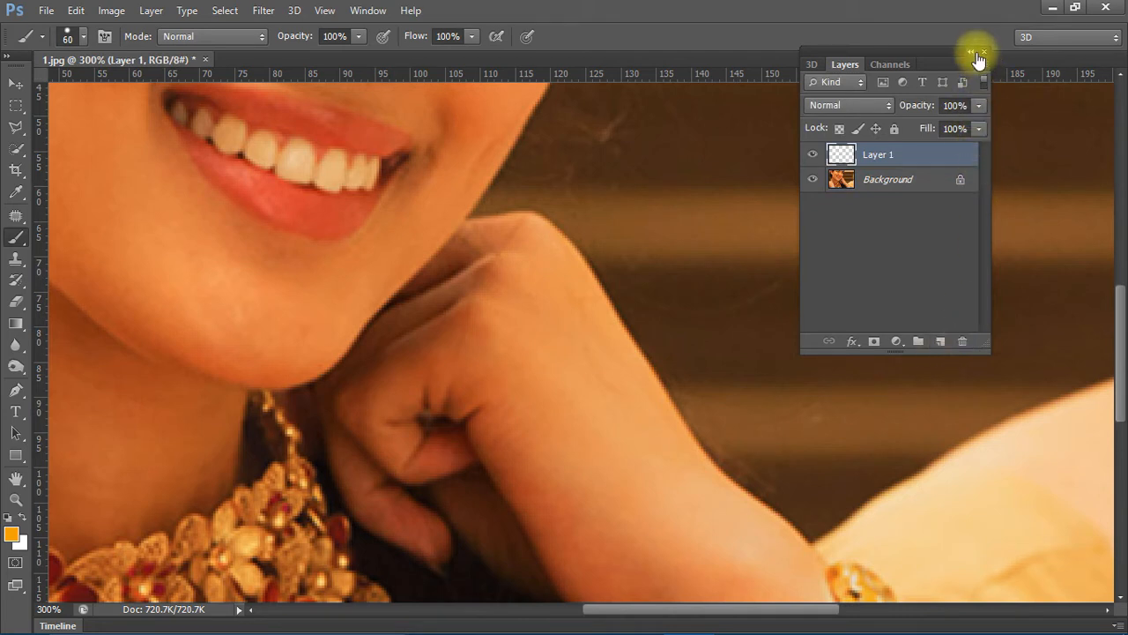
{"action": "left_click_drag", "start_coordinate": [892, 55], "coordinate": [1084, 71]}
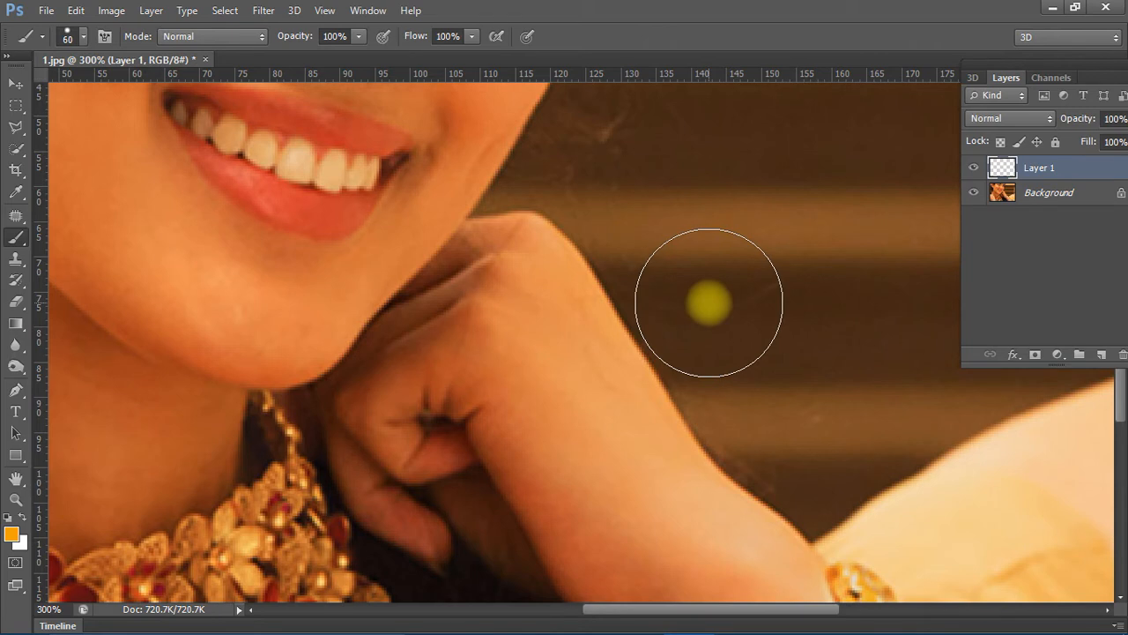
Stamp one orange dot with the hard 60 px brush beside the hand and shift it slightly up and right.
{"action": "left_click", "coordinate": [709, 301]}
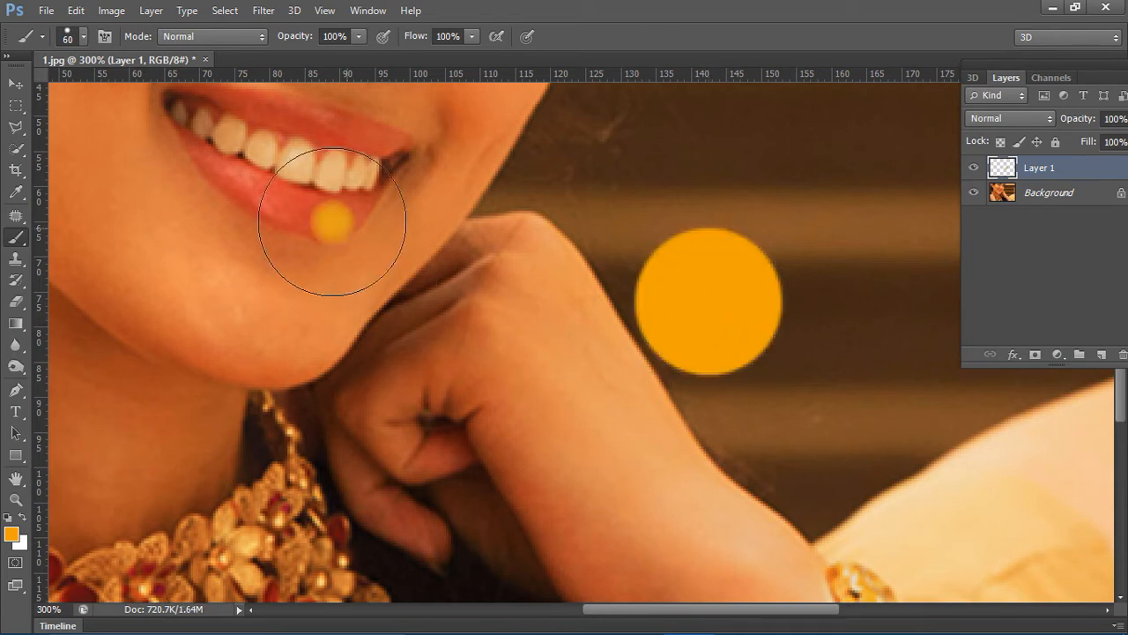
{"action": "left_click", "coordinate": [15, 84]}
{"action": "mouse_move", "coordinate": [731, 309]}
{"action": "left_mouse_down"}
{"action": "mouse_move", "coordinate": [659, 339]}
{"action": "mouse_move", "coordinate": [741, 296]}
{"action": "left_mouse_up"}
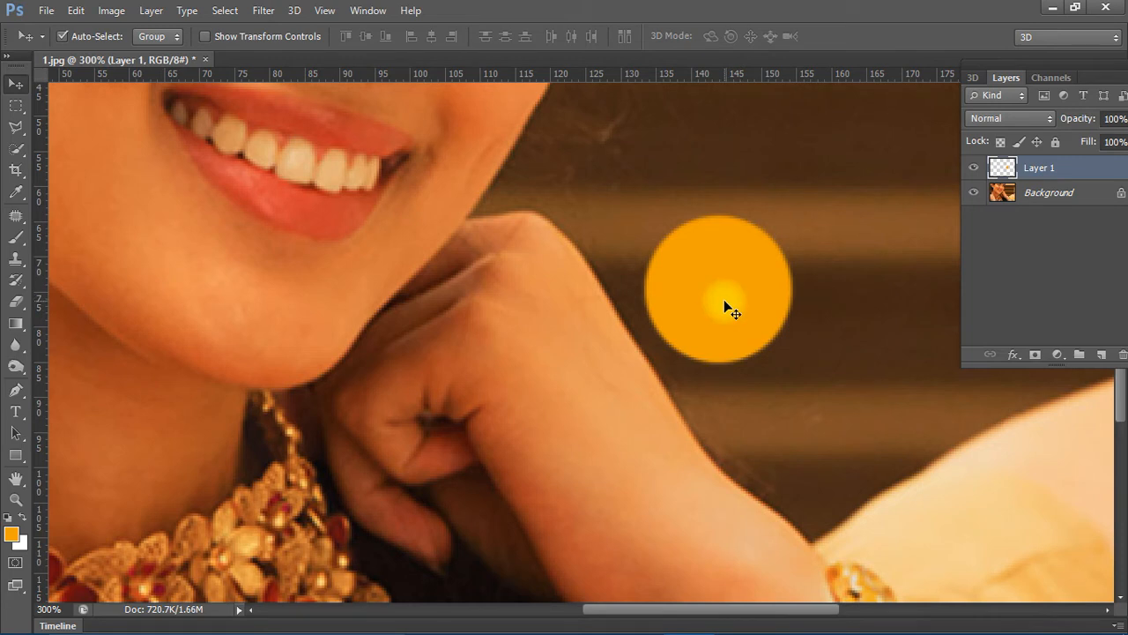
Set up the Burn tool with a 50 px brush and the Midtones range for shading the orange dot.
{"action": "key", "text": "ctrl+plus"}
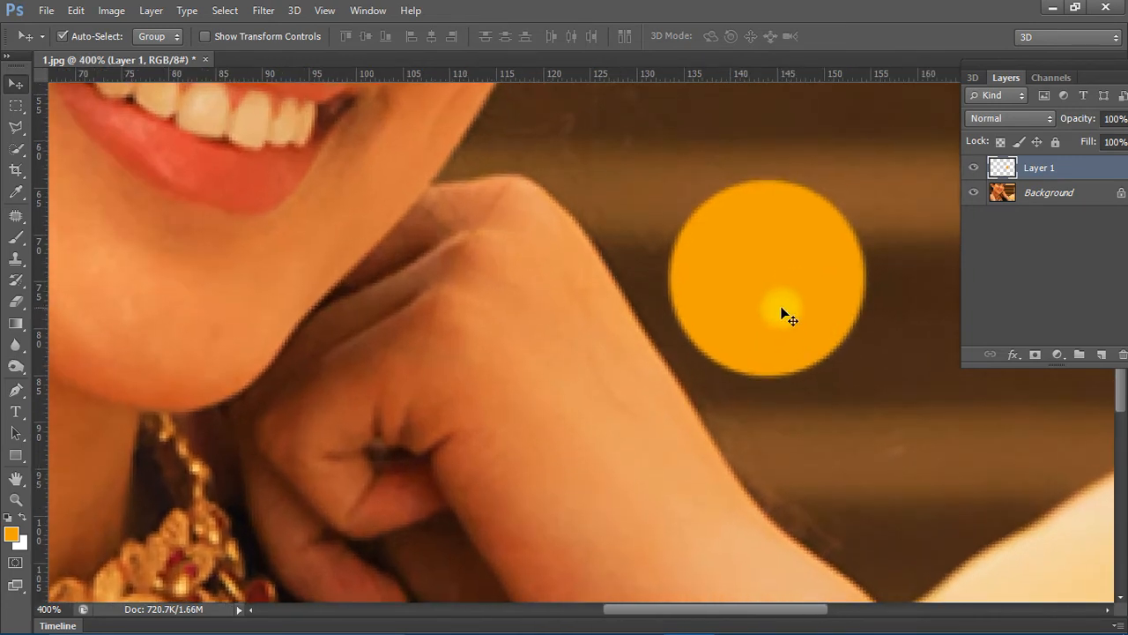
{"action": "left_click_drag", "start_coordinate": [780, 296], "coordinate": [592, 331]}
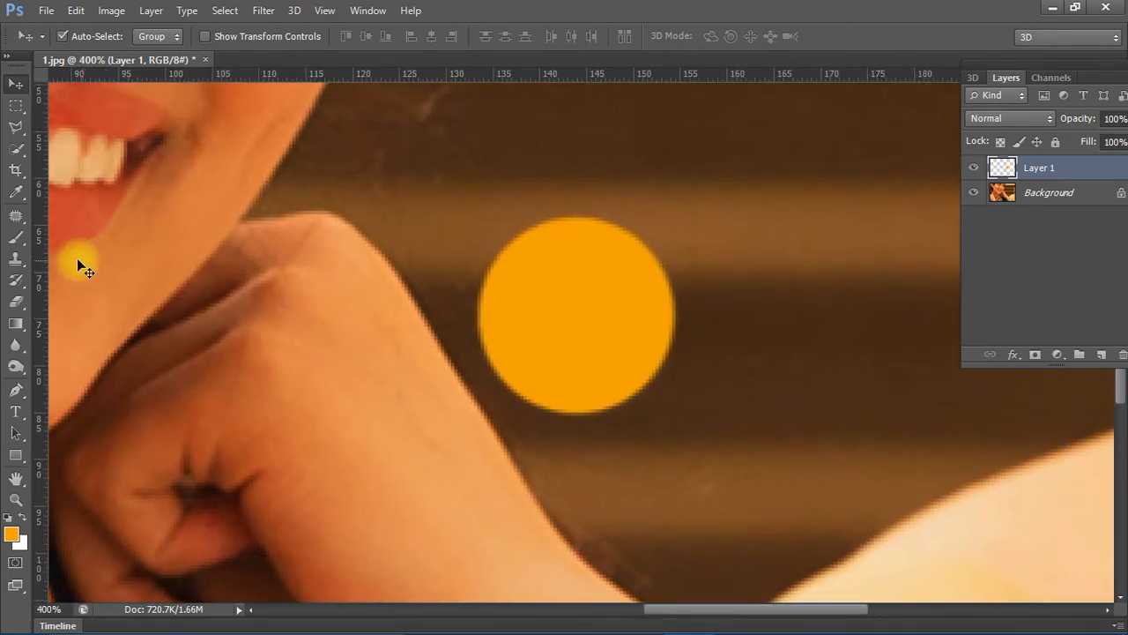
{"action": "left_click", "coordinate": [16, 349]}
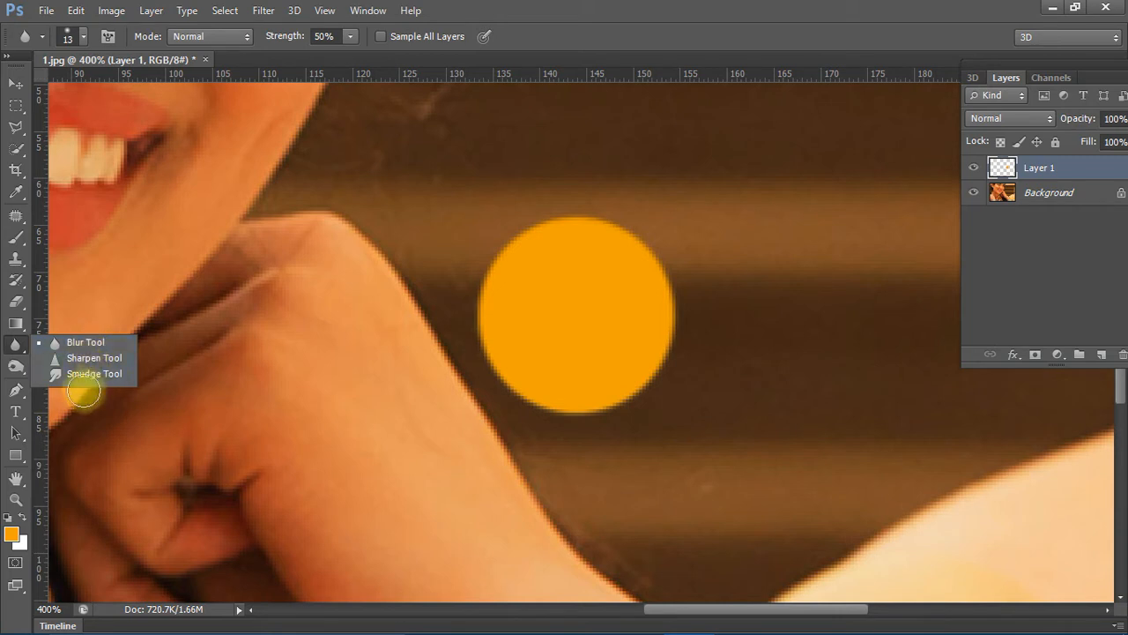
{"action": "left_click", "coordinate": [16, 365]}
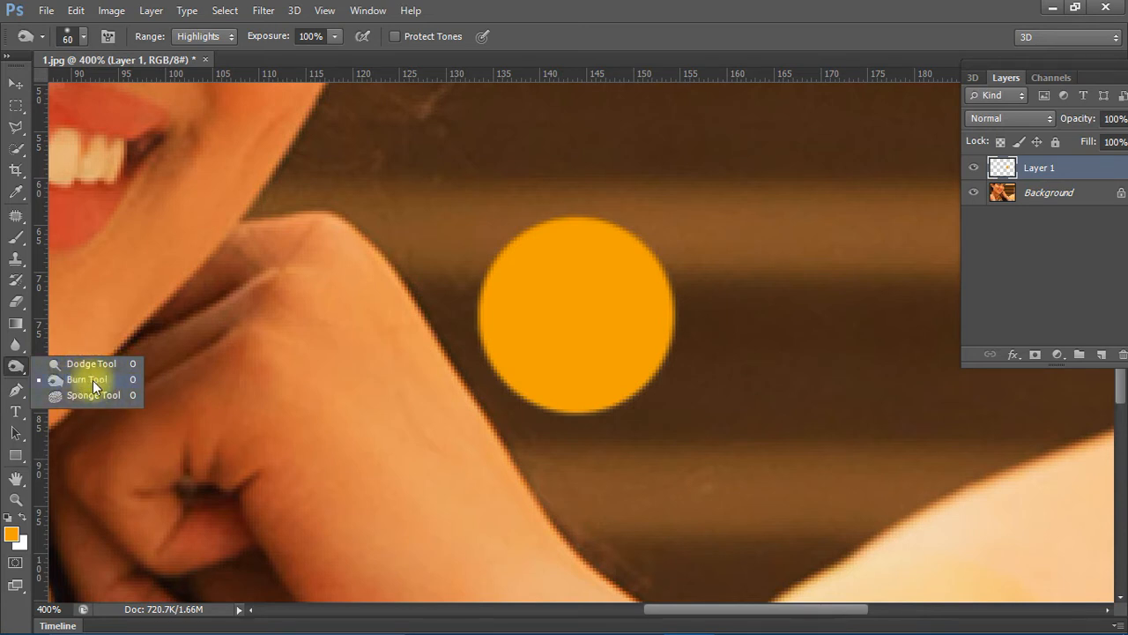
{"action": "left_click", "coordinate": [93, 380]}
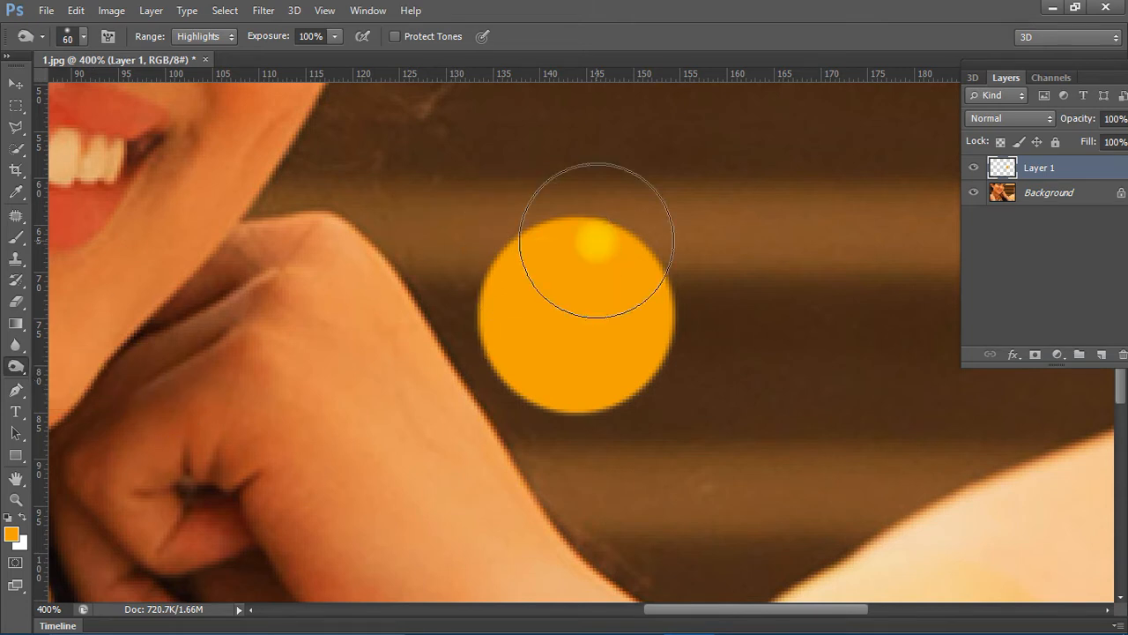
{"action": "key", "text": "bracketleft"}
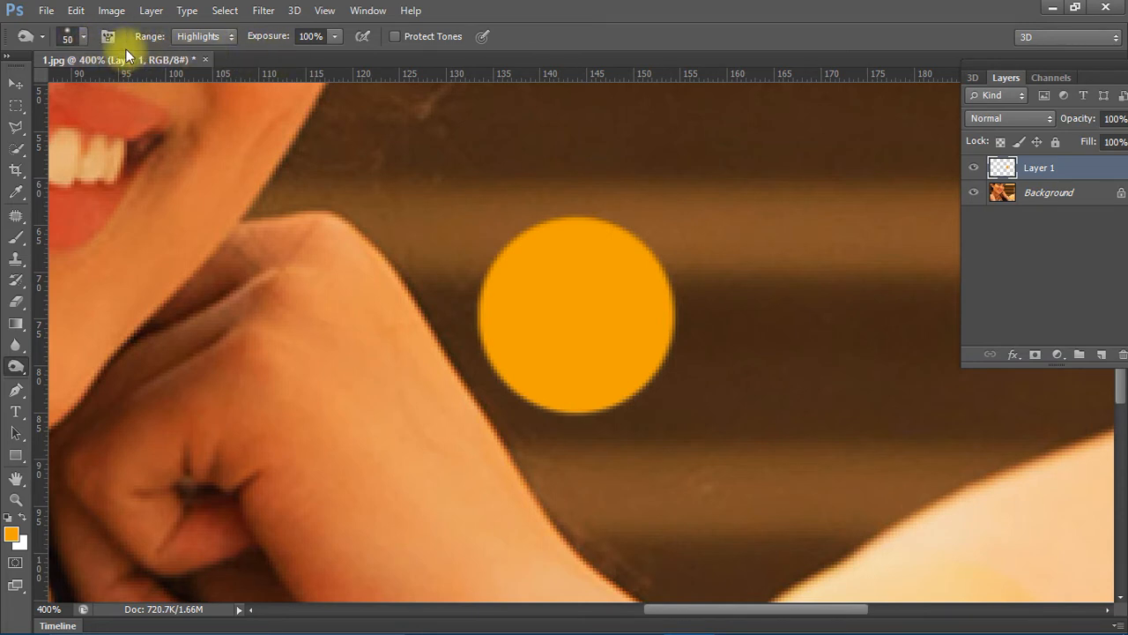
{"action": "left_click", "coordinate": [219, 37]}
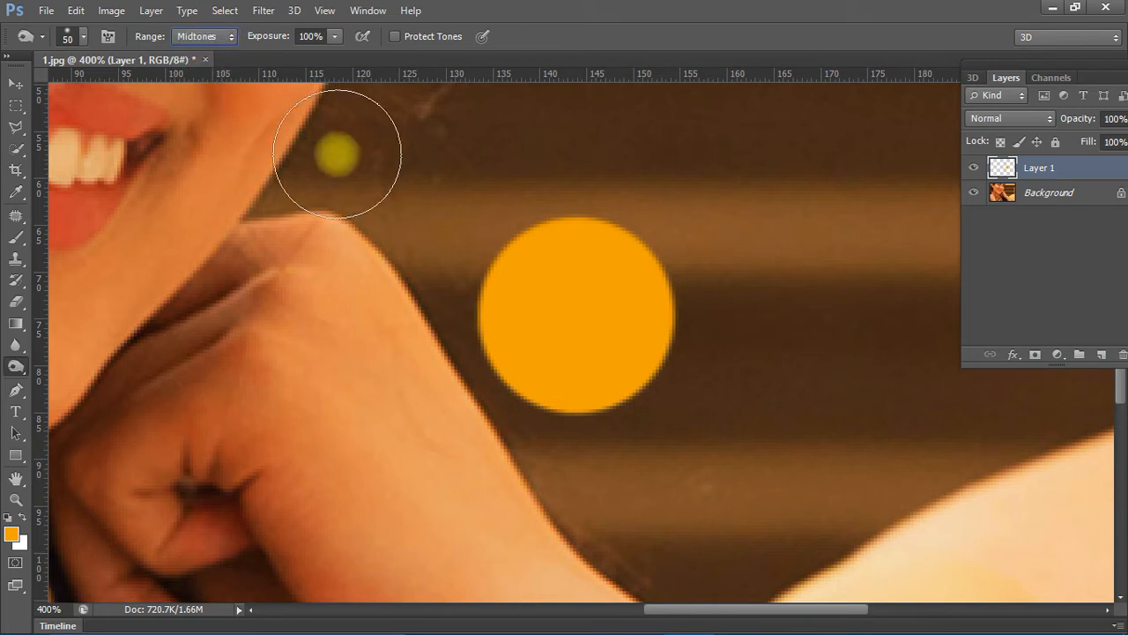
Undo a trial burn at full exposure and darken the dot's rim at 70% exposure, in Midtones and again in Highlights.
{"action": "mouse_move", "coordinate": [582, 227]}
{"action": "left_mouse_down"}
{"action": "mouse_move", "coordinate": [629, 227]}
{"action": "mouse_move", "coordinate": [668, 255]}
{"action": "mouse_move", "coordinate": [697, 308]}
{"action": "mouse_move", "coordinate": [695, 350]}
{"action": "mouse_move", "coordinate": [662, 396]}
{"action": "mouse_move", "coordinate": [606, 411]}
{"action": "mouse_move", "coordinate": [554, 405]}
{"action": "mouse_move", "coordinate": [502, 376]}
{"action": "mouse_move", "coordinate": [484, 320]}
{"action": "mouse_move", "coordinate": [531, 225]}
{"action": "mouse_move", "coordinate": [558, 237]}
{"action": "mouse_move", "coordinate": [527, 327]}
{"action": "mouse_move", "coordinate": [668, 317]}
{"action": "mouse_move", "coordinate": [494, 322]}
{"action": "mouse_move", "coordinate": [635, 348]}
{"action": "left_mouse_up"}
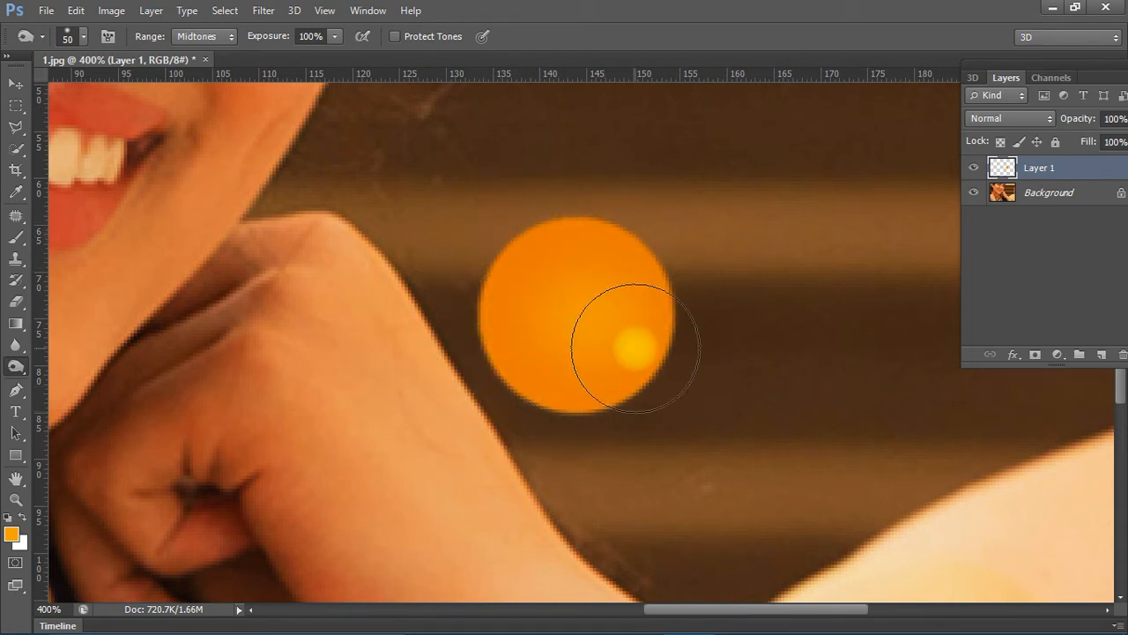
{"action": "key", "text": "ctrl+z"}
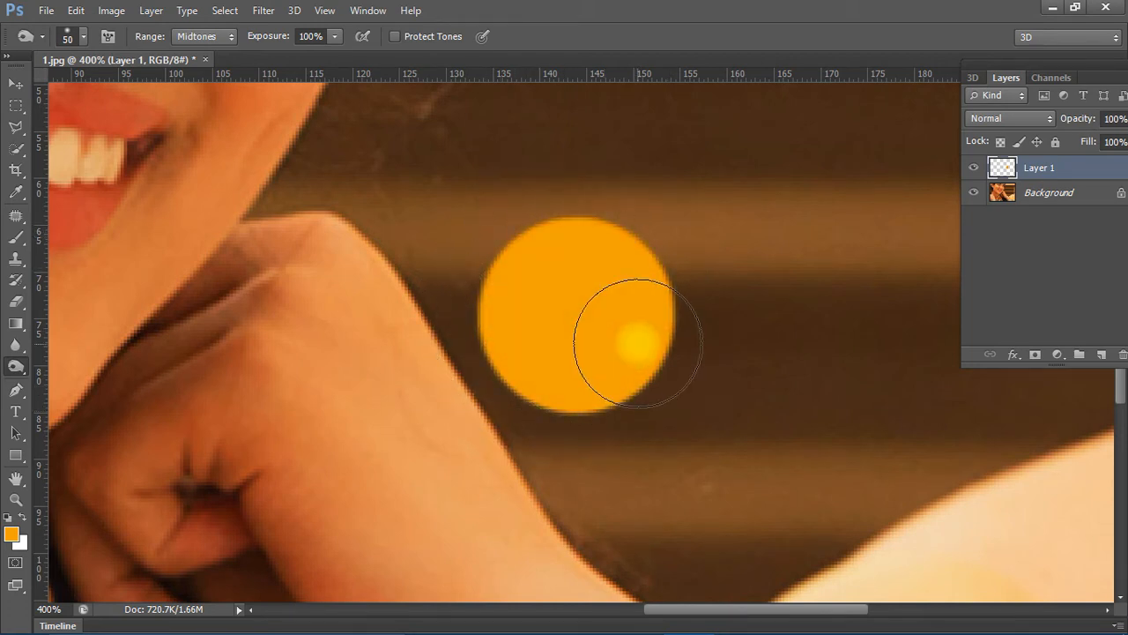
{"action": "key", "text": "7"}
{"action": "mouse_move", "coordinate": [625, 303]}
{"action": "left_mouse_down"}
{"action": "mouse_move", "coordinate": [640, 242]}
{"action": "mouse_move", "coordinate": [665, 327]}
{"action": "mouse_move", "coordinate": [661, 366]}
{"action": "mouse_move", "coordinate": [635, 400]}
{"action": "mouse_move", "coordinate": [585, 408]}
{"action": "mouse_move", "coordinate": [527, 389]}
{"action": "mouse_move", "coordinate": [495, 348]}
{"action": "mouse_move", "coordinate": [486, 288]}
{"action": "mouse_move", "coordinate": [507, 235]}
{"action": "mouse_move", "coordinate": [577, 214]}
{"action": "mouse_move", "coordinate": [650, 232]}
{"action": "mouse_move", "coordinate": [563, 204]}
{"action": "mouse_move", "coordinate": [517, 226]}
{"action": "mouse_move", "coordinate": [493, 260]}
{"action": "mouse_move", "coordinate": [483, 330]}
{"action": "mouse_move", "coordinate": [498, 386]}
{"action": "mouse_move", "coordinate": [552, 412]}
{"action": "mouse_move", "coordinate": [634, 400]}
{"action": "mouse_move", "coordinate": [674, 345]}
{"action": "mouse_move", "coordinate": [664, 249]}
{"action": "mouse_move", "coordinate": [690, 337]}
{"action": "mouse_move", "coordinate": [682, 352]}
{"action": "mouse_move", "coordinate": [668, 298]}
{"action": "mouse_move", "coordinate": [523, 176]}
{"action": "mouse_move", "coordinate": [616, 255]}
{"action": "mouse_move", "coordinate": [642, 315]}
{"action": "mouse_move", "coordinate": [696, 323]}
{"action": "mouse_move", "coordinate": [629, 404]}
{"action": "mouse_move", "coordinate": [634, 250]}
{"action": "mouse_move", "coordinate": [510, 322]}
{"action": "mouse_move", "coordinate": [646, 343]}
{"action": "mouse_move", "coordinate": [647, 304]}
{"action": "left_mouse_up"}
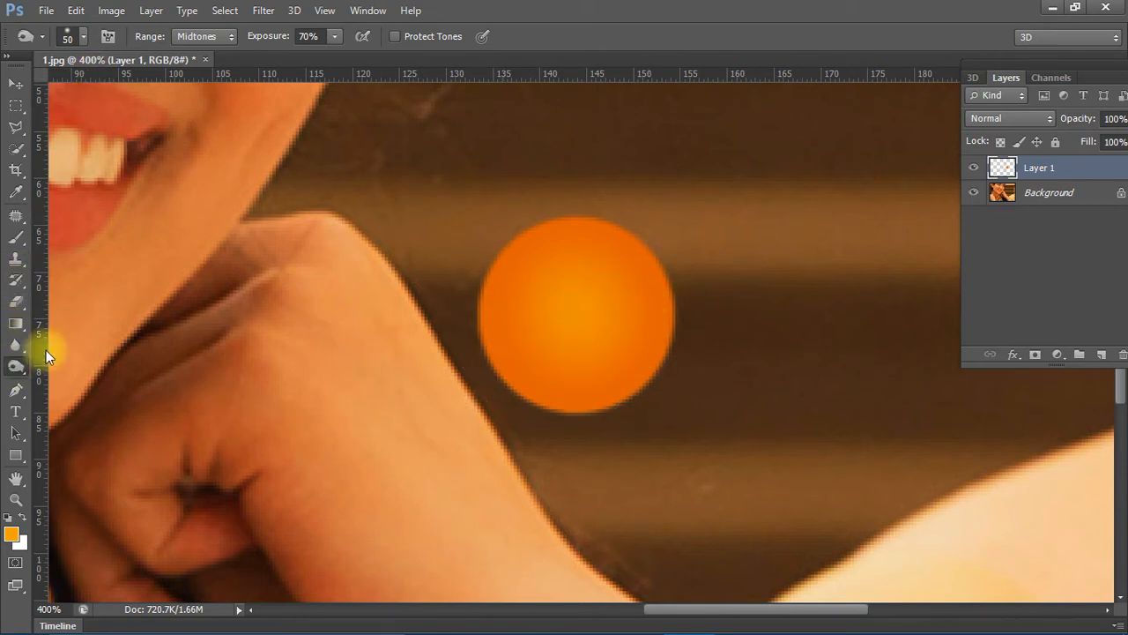
{"action": "left_click", "coordinate": [212, 37]}
{"action": "left_click", "coordinate": [201, 89]}
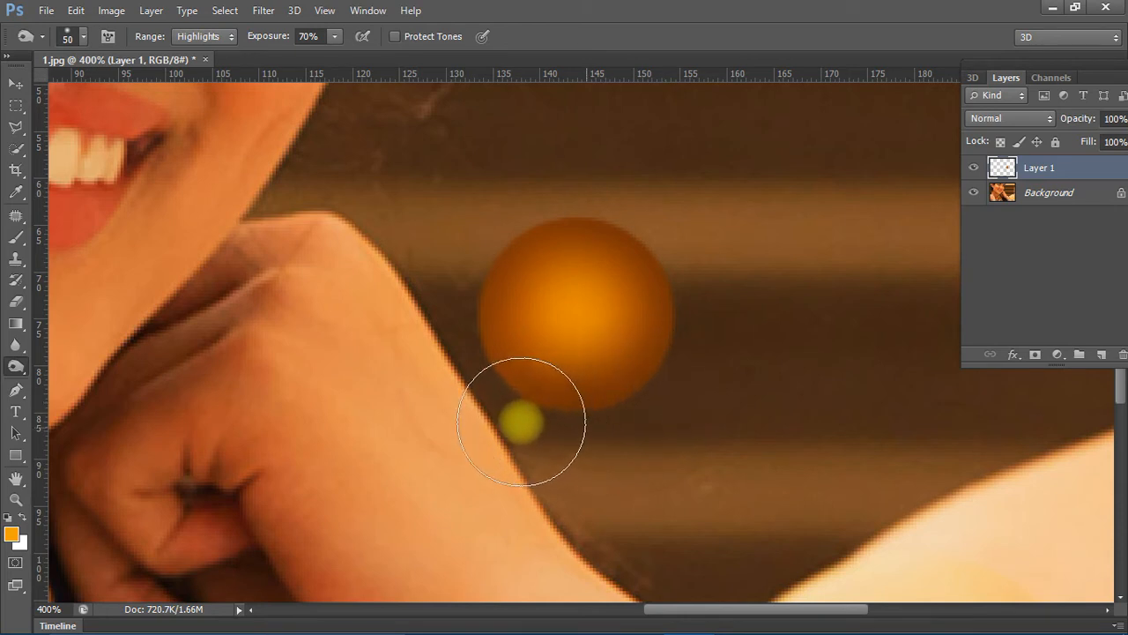
Set up the Dodge tool with the Highlights range and a 20 px brush for lightening the orange dot.
{"action": "left_click", "coordinate": [17, 373]}
{"action": "left_click", "coordinate": [12, 369]}
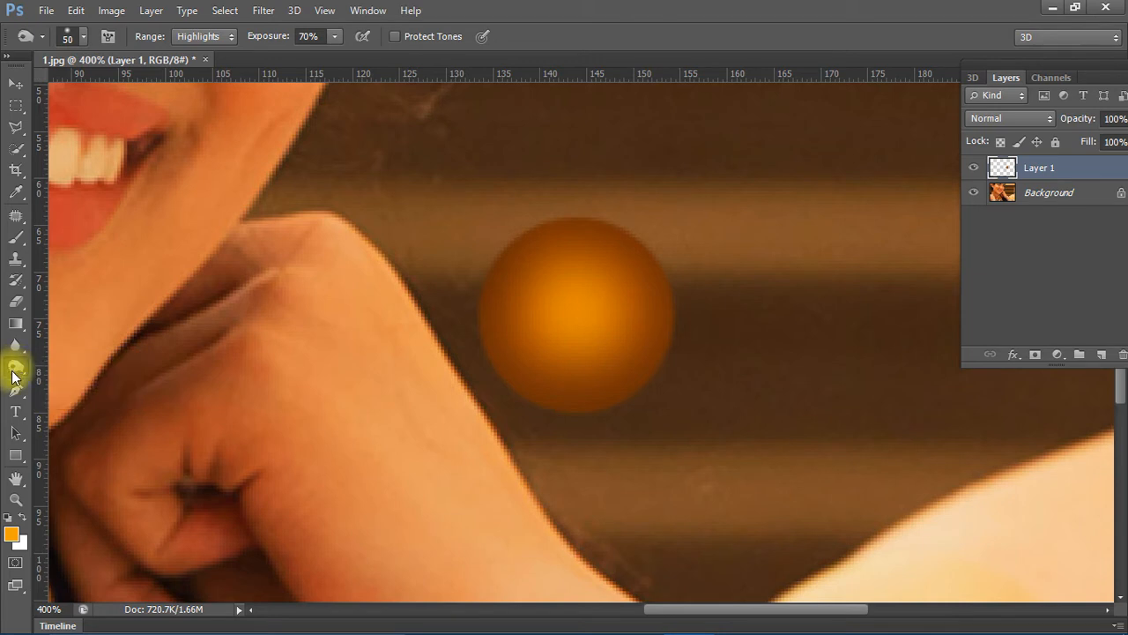
{"action": "left_click", "coordinate": [12, 376]}
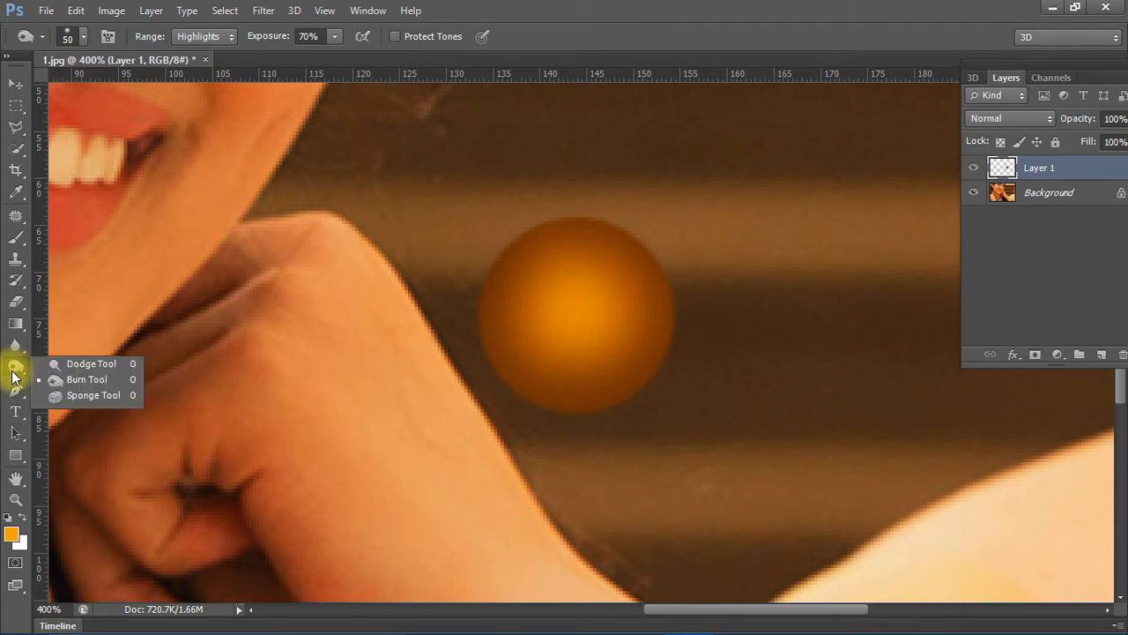
{"action": "left_click", "coordinate": [85, 364]}
{"action": "left_click_drag", "start_coordinate": [564, 335], "coordinate": [597, 308]}
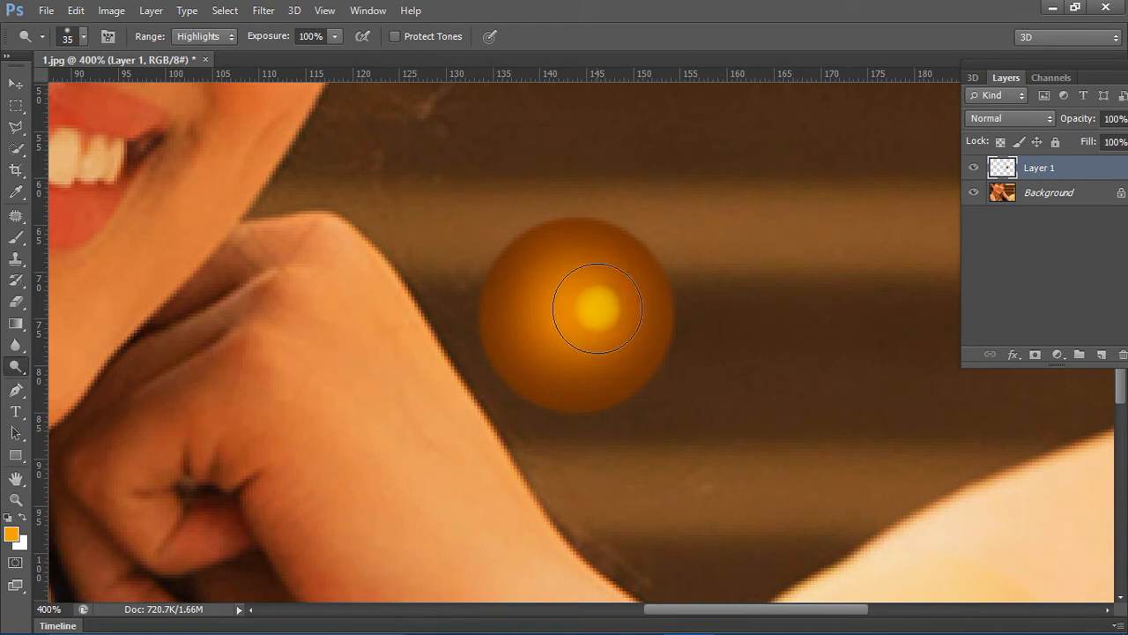
{"action": "left_click", "coordinate": [211, 38]}
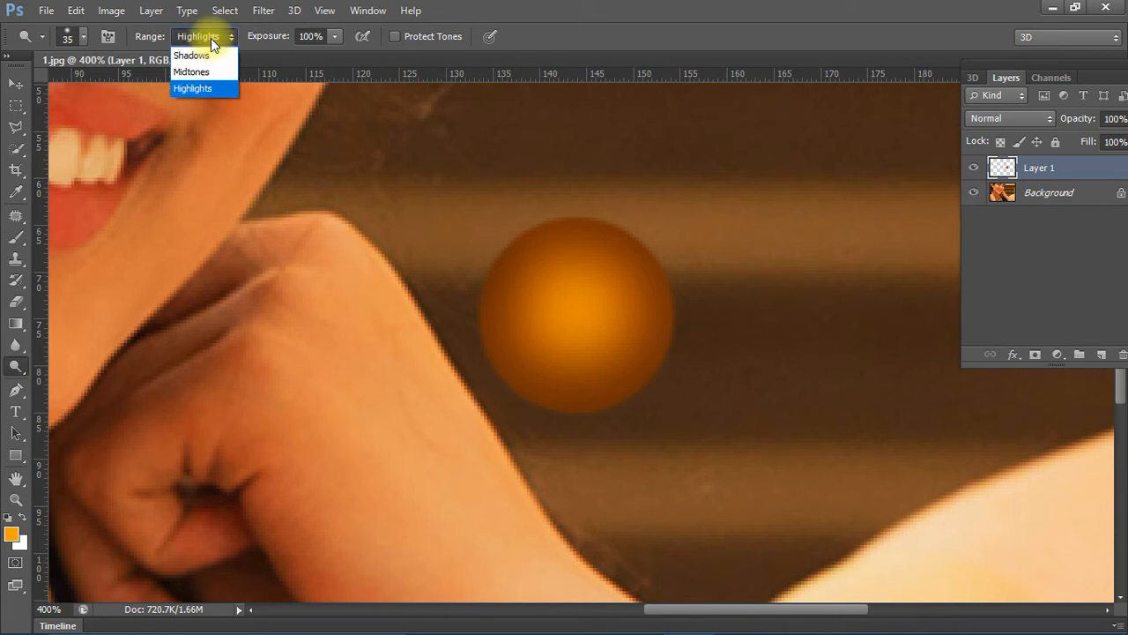
{"action": "left_click", "coordinate": [192, 89]}
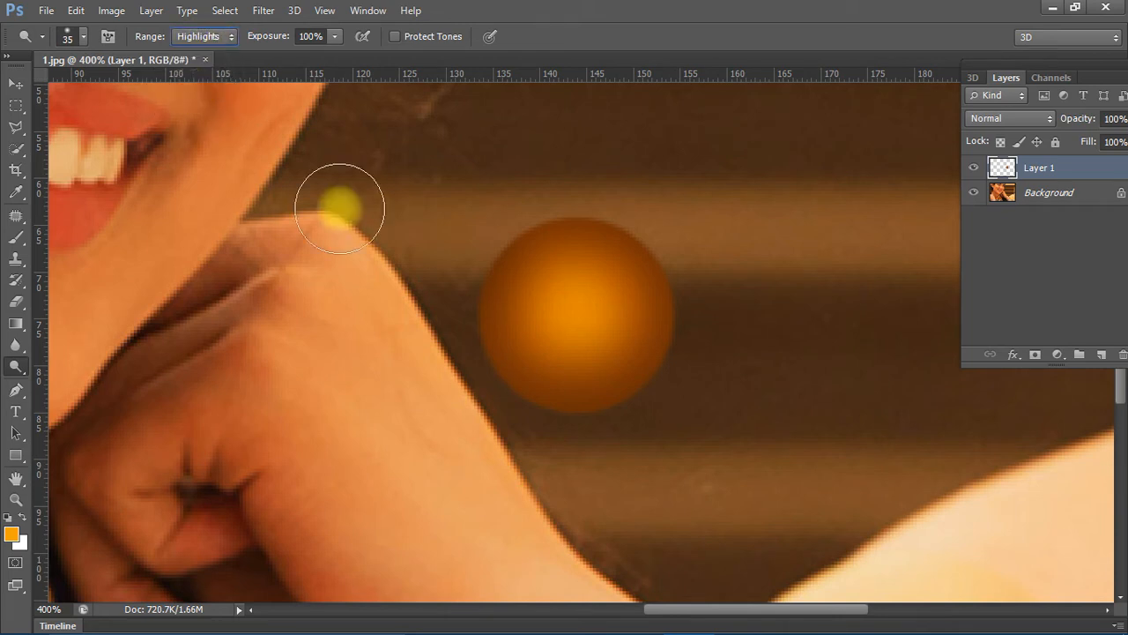
{"action": "key", "text": "bracketleft"}
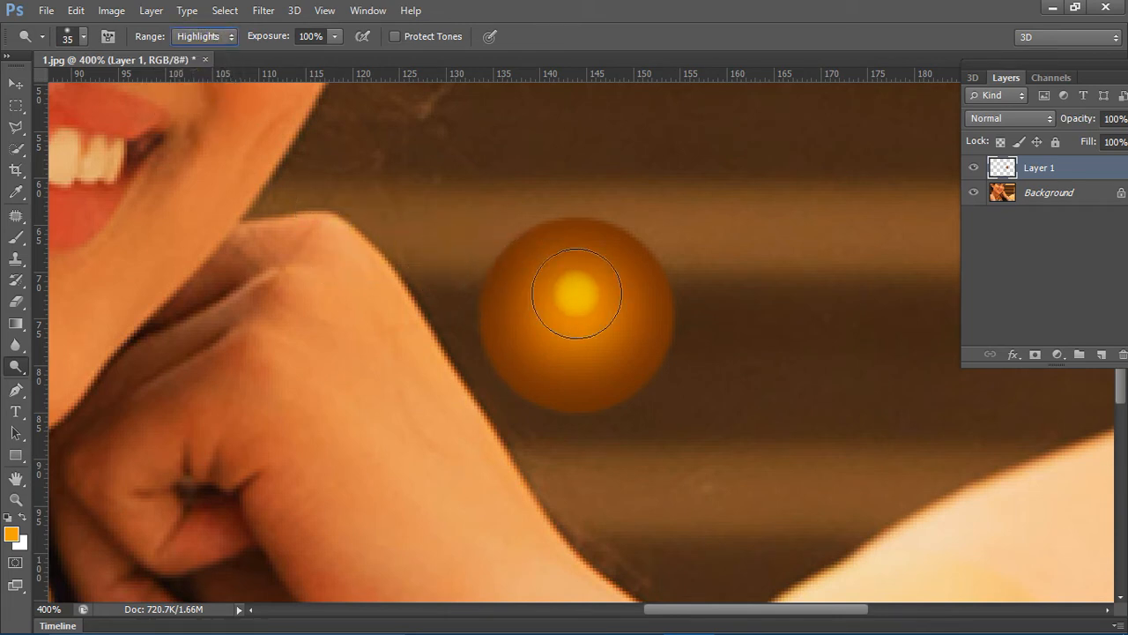
{"action": "key", "text": "bracketleft"}
{"action": "key", "text": "bracketleft"}
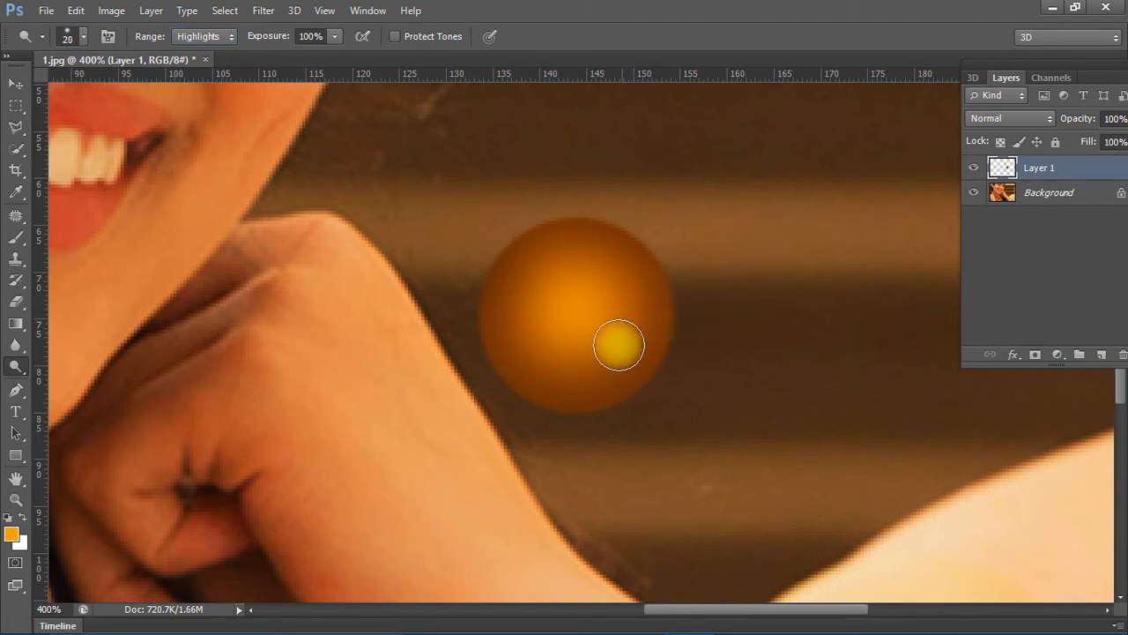
{"action": "mouse_move", "coordinate": [588, 364]}
{"action": "left_mouse_down"}
{"action": "mouse_move", "coordinate": [552, 365]}
{"action": "mouse_move", "coordinate": [529, 344]}
{"action": "left_mouse_up"}
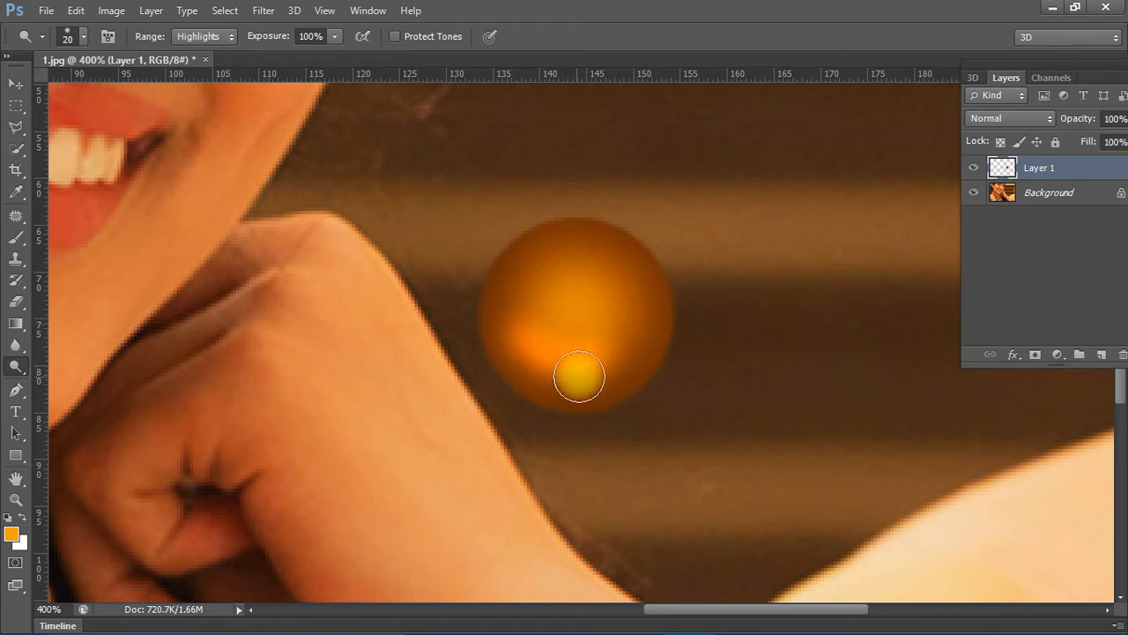
{"action": "key", "text": "ctrl+z"}
{"action": "mouse_move", "coordinate": [517, 323]}
{"action": "left_mouse_down"}
{"action": "mouse_move", "coordinate": [537, 360]}
{"action": "mouse_move", "coordinate": [573, 381]}
{"action": "left_mouse_up"}
{"action": "mouse_move", "coordinate": [600, 374]}
{"action": "left_mouse_down"}
{"action": "mouse_move", "coordinate": [536, 348]}
{"action": "mouse_move", "coordinate": [607, 394]}
{"action": "left_mouse_up"}
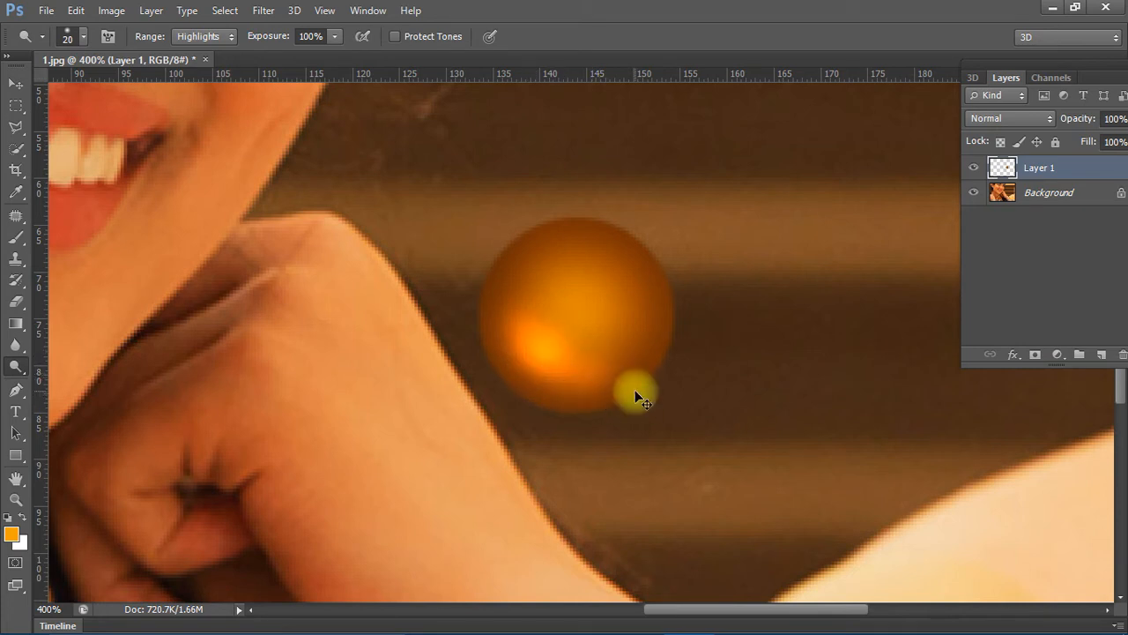
{"action": "key", "text": "ctrl+z"}
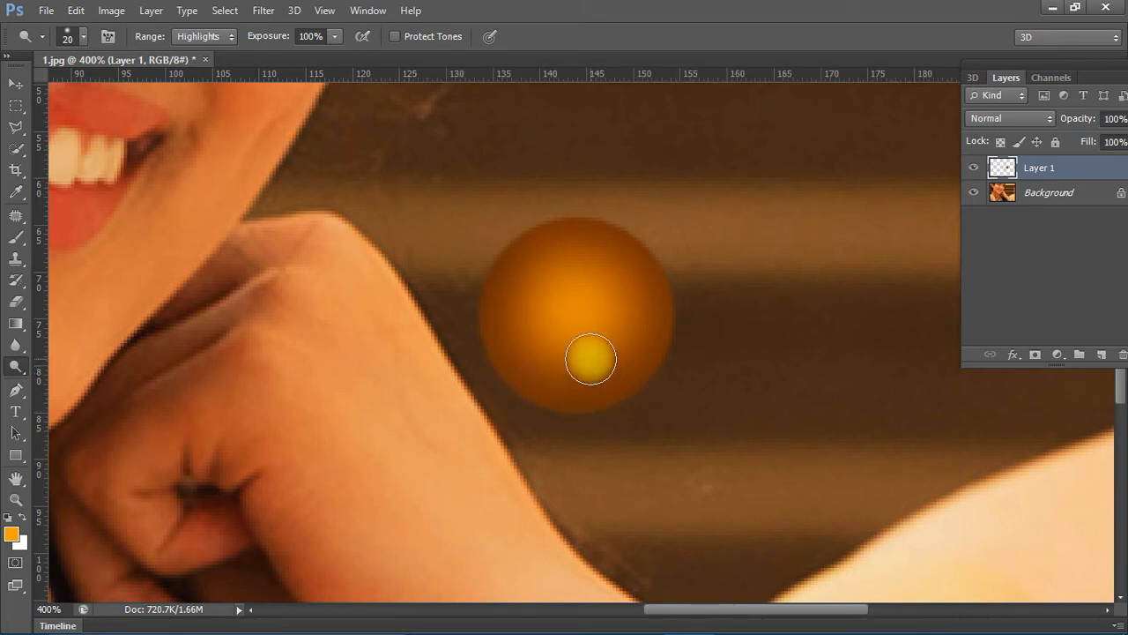
Dodge a broad highlight on the bead's lower left and a small one on its upper right, and shift the bead slightly up and right.
{"action": "mouse_move", "coordinate": [586, 355]}
{"action": "left_mouse_down"}
{"action": "mouse_move", "coordinate": [534, 335]}
{"action": "mouse_move", "coordinate": [519, 315]}
{"action": "mouse_move", "coordinate": [537, 347]}
{"action": "mouse_move", "coordinate": [568, 369]}
{"action": "mouse_move", "coordinate": [594, 368]}
{"action": "mouse_move", "coordinate": [549, 347]}
{"action": "left_mouse_up"}
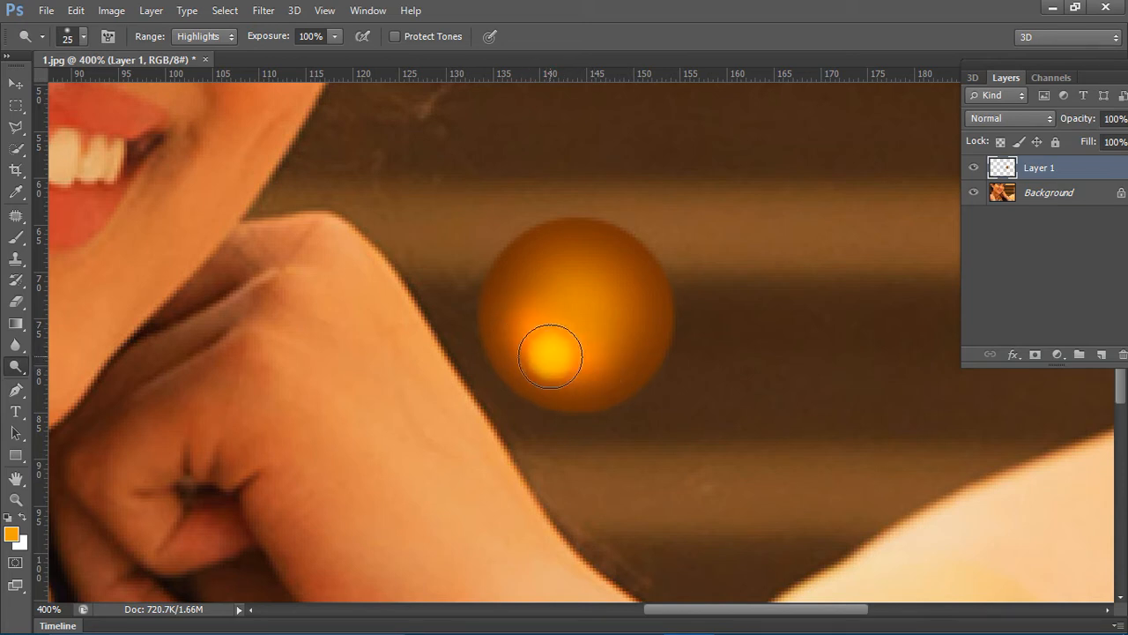
{"action": "mouse_move", "coordinate": [614, 263]}
{"action": "left_mouse_down"}
{"action": "mouse_move", "coordinate": [622, 257]}
{"action": "mouse_move", "coordinate": [614, 264]}
{"action": "left_mouse_up"}
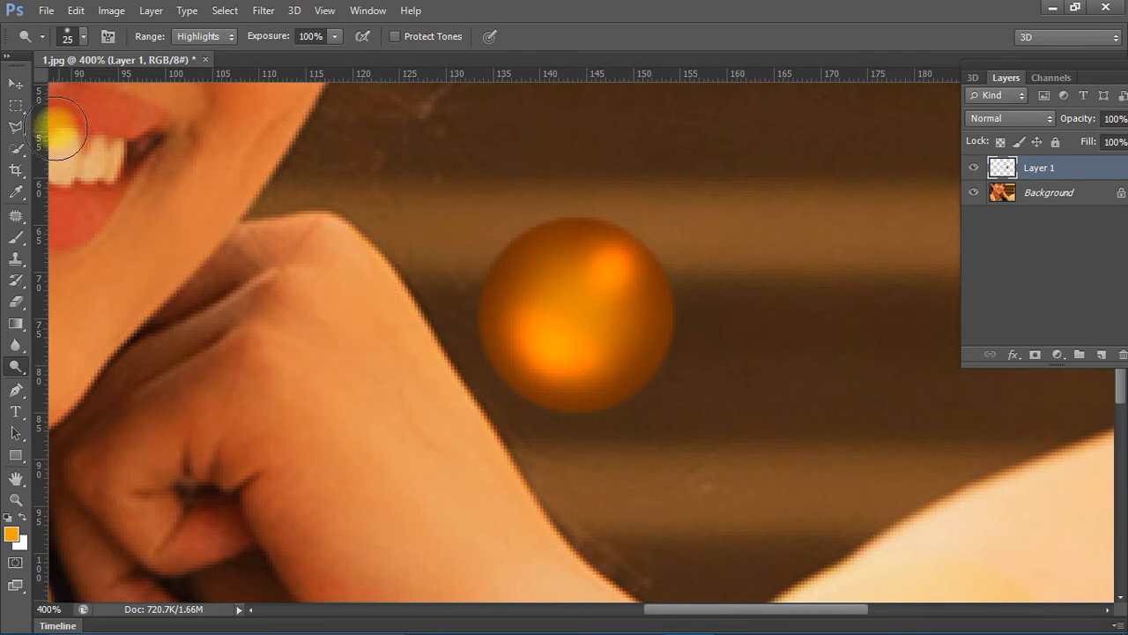
{"action": "left_click", "coordinate": [16, 84]}
{"action": "left_click_drag", "start_coordinate": [652, 367], "coordinate": [653, 323]}
{"action": "left_click_drag", "start_coordinate": [631, 249], "coordinate": [618, 289]}
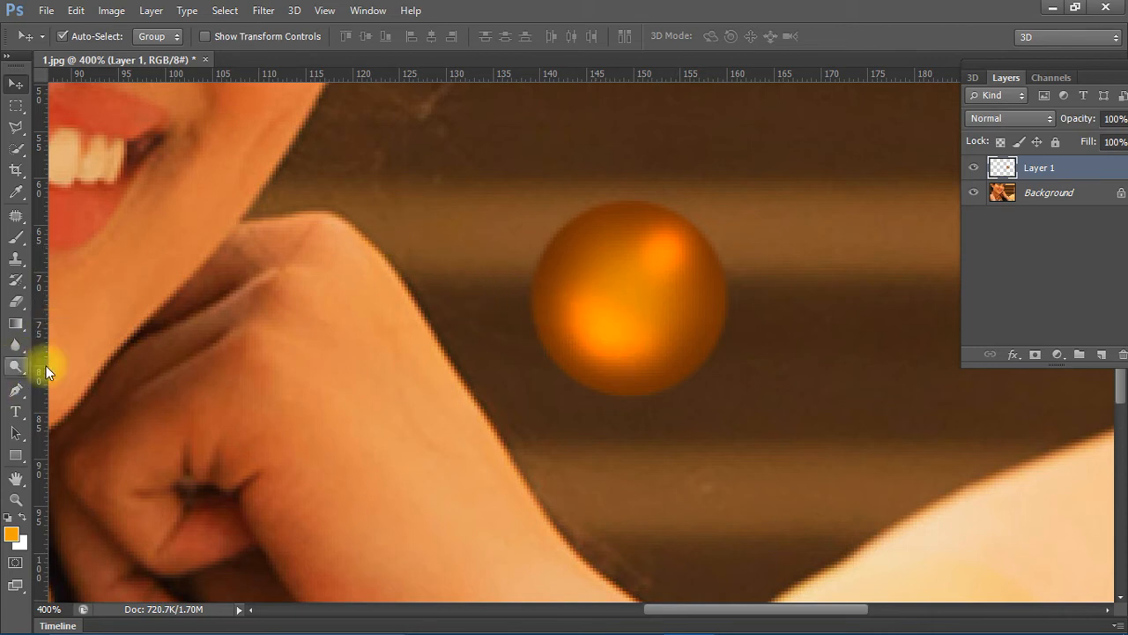
Duplicate the bead six times and arrange the copies in a ring around the original like a flower.
{"action": "left_click_drag", "start_coordinate": [635, 300], "coordinate": [459, 378]}
{"action": "left_click_drag", "start_coordinate": [486, 436], "coordinate": [520, 242]}
{"action": "left_click_drag", "start_coordinate": [504, 252], "coordinate": [685, 175]}
{"action": "left_click_drag", "start_coordinate": [685, 175], "coordinate": [734, 468]}
{"action": "left_click_drag", "start_coordinate": [766, 369], "coordinate": [589, 434]}
{"action": "left_click", "coordinate": [589, 436], "text": "alt"}
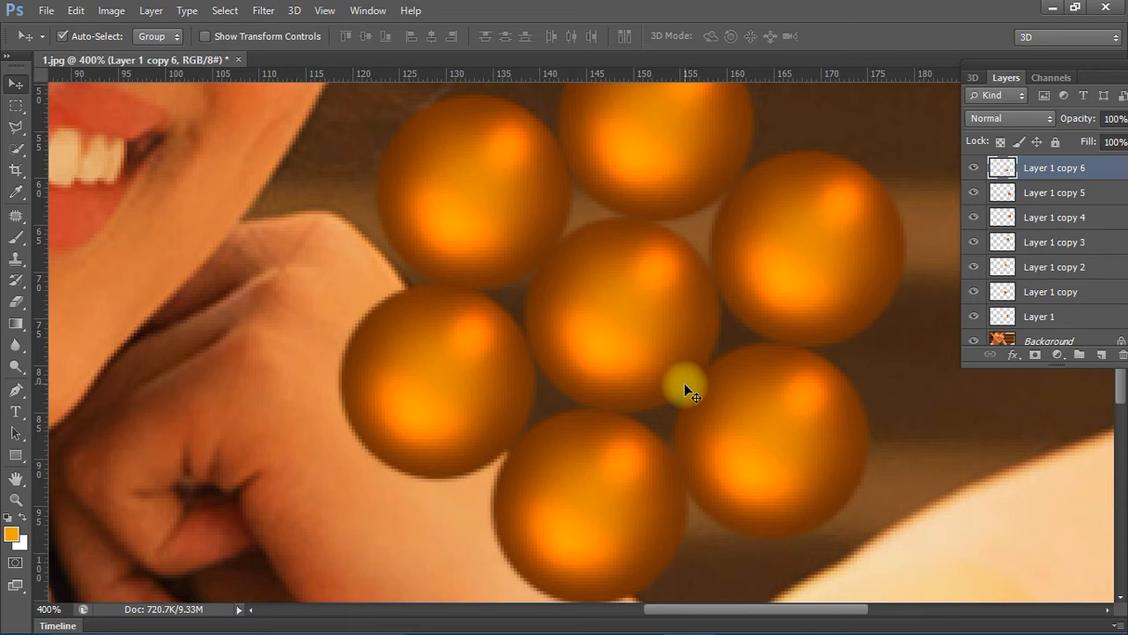
Select all seven beads, nudge them slightly, and merge their layers into one.
{"action": "left_click", "coordinate": [616, 315]}
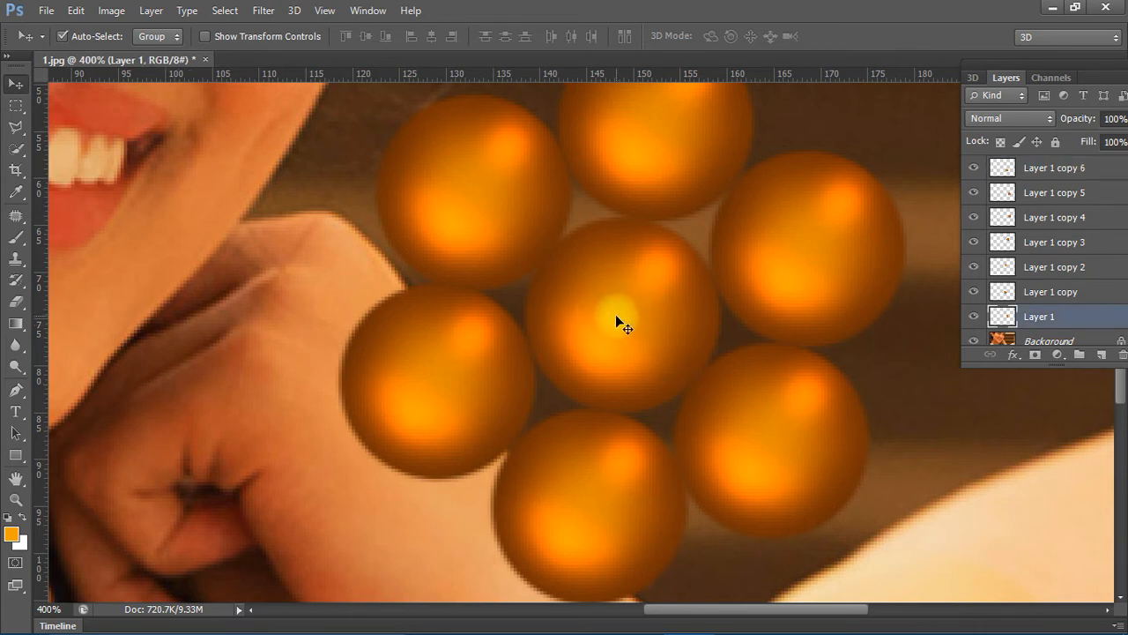
{"action": "left_click", "coordinate": [838, 253], "text": "shift"}
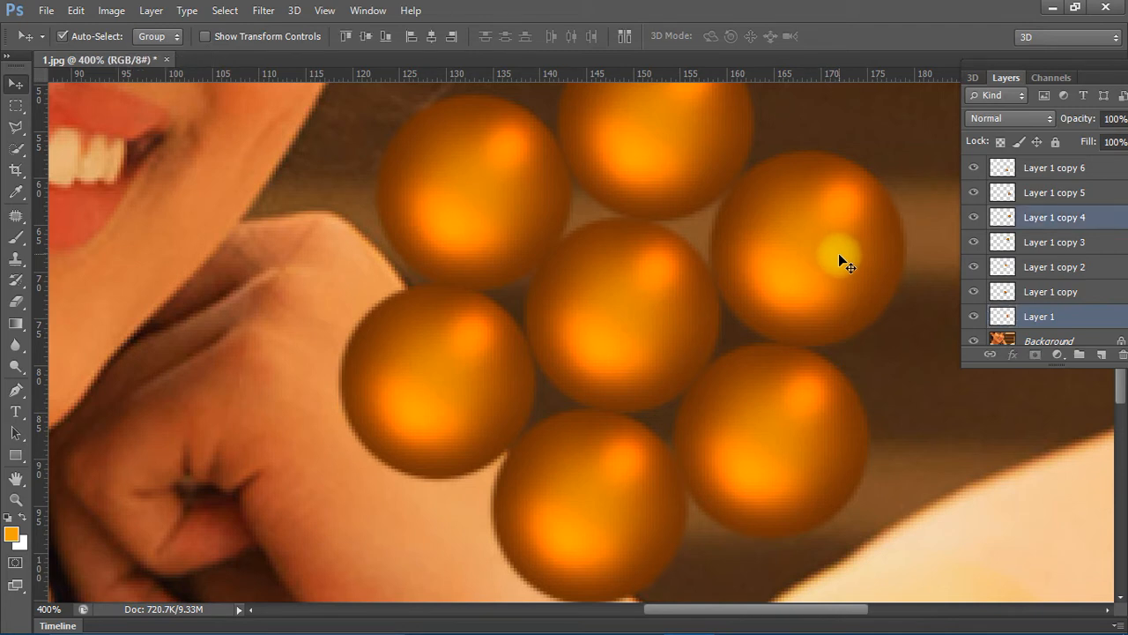
{"action": "left_click", "coordinate": [801, 422], "text": "shift"}
{"action": "left_click", "coordinate": [497, 452], "text": "shift"}
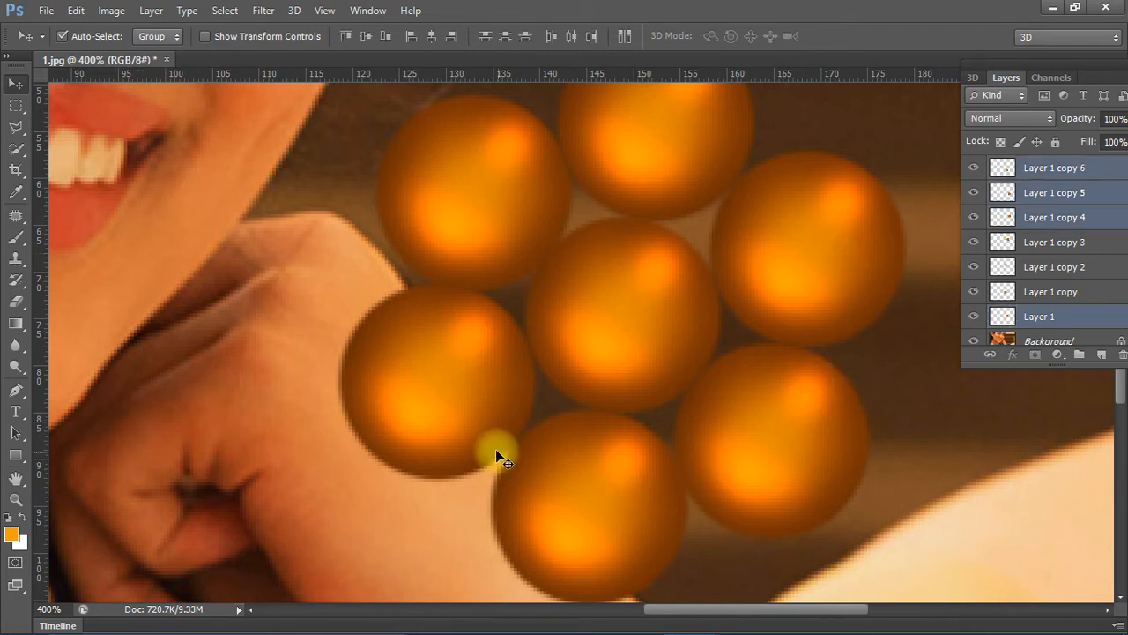
{"action": "left_click", "coordinate": [467, 392], "text": "shift"}
{"action": "left_click", "coordinate": [470, 221], "text": "shift"}
{"action": "left_click", "coordinate": [640, 159], "text": "shift"}
{"action": "mouse_move", "coordinate": [634, 319]}
{"action": "left_mouse_down"}
{"action": "mouse_move", "coordinate": [637, 357]}
{"action": "mouse_move", "coordinate": [612, 336]}
{"action": "mouse_move", "coordinate": [641, 314]}
{"action": "left_mouse_up"}
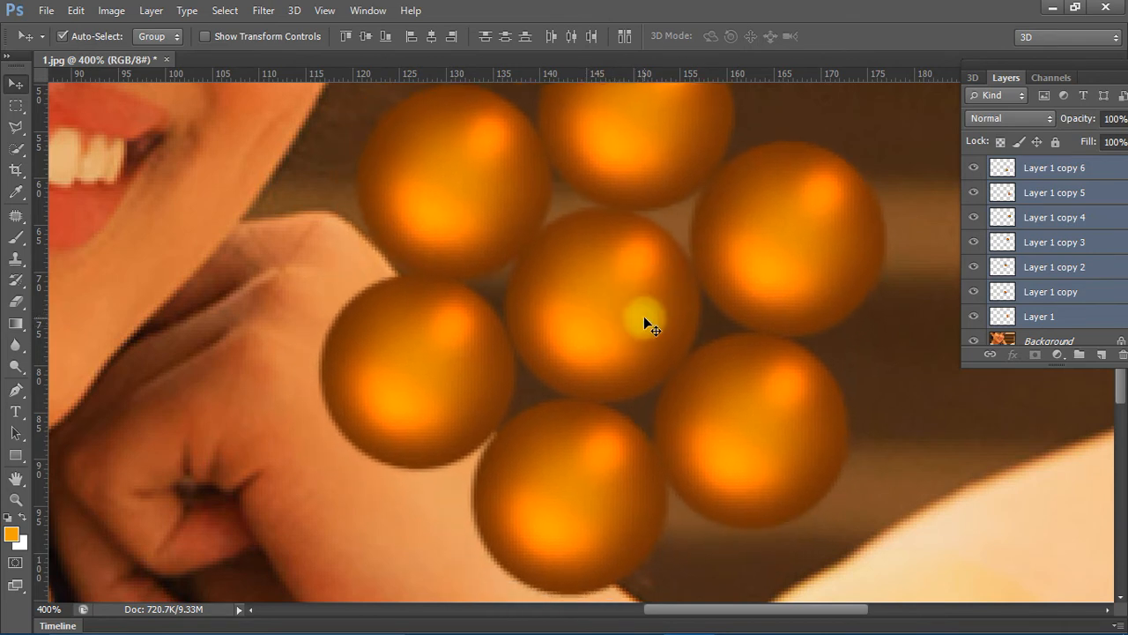
{"action": "key", "text": "ctrl+e"}
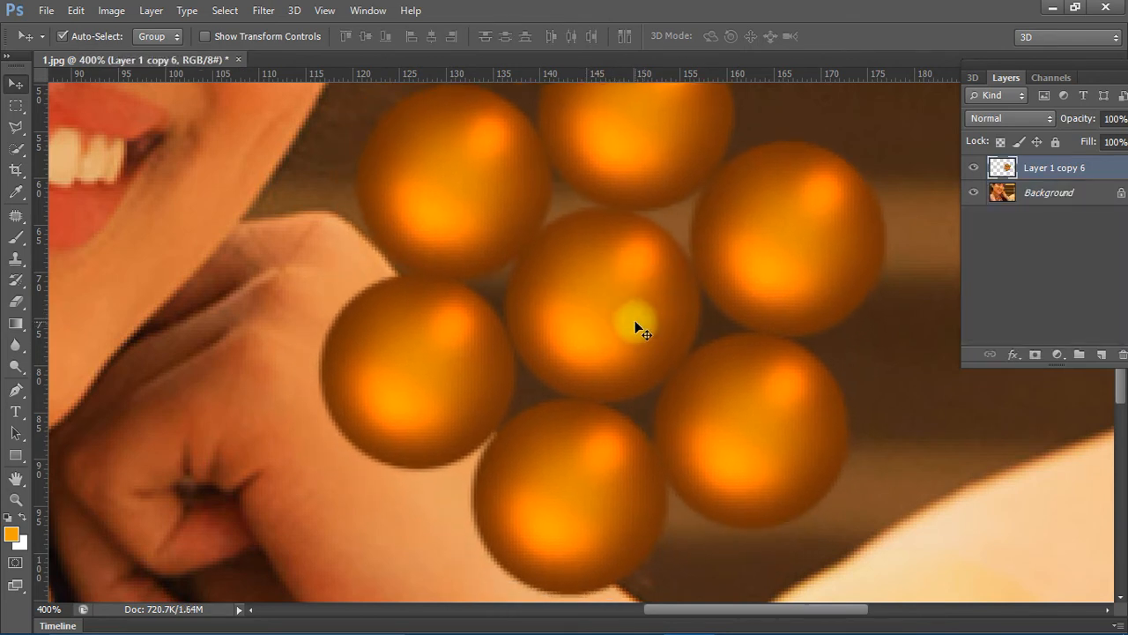
Move the merged bead flower slightly down and left, closer to the wrist.
{"action": "scroll", "coordinate": [618, 312], "scroll_direction": "down", "scroll_amount": 1}
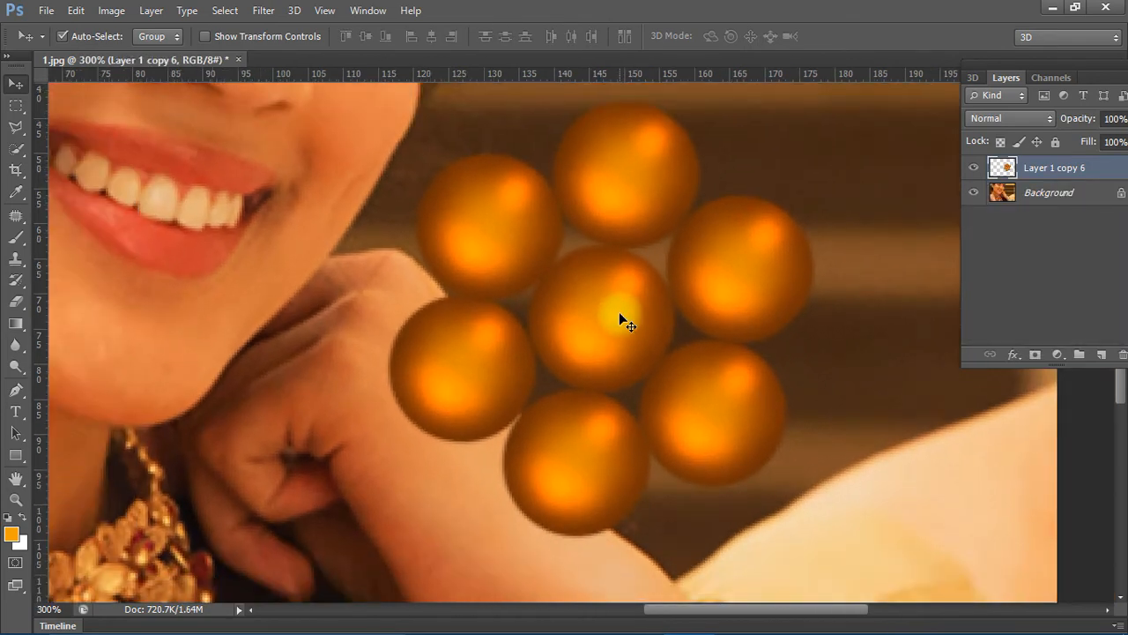
{"action": "left_click_drag", "start_coordinate": [611, 322], "coordinate": [589, 345]}
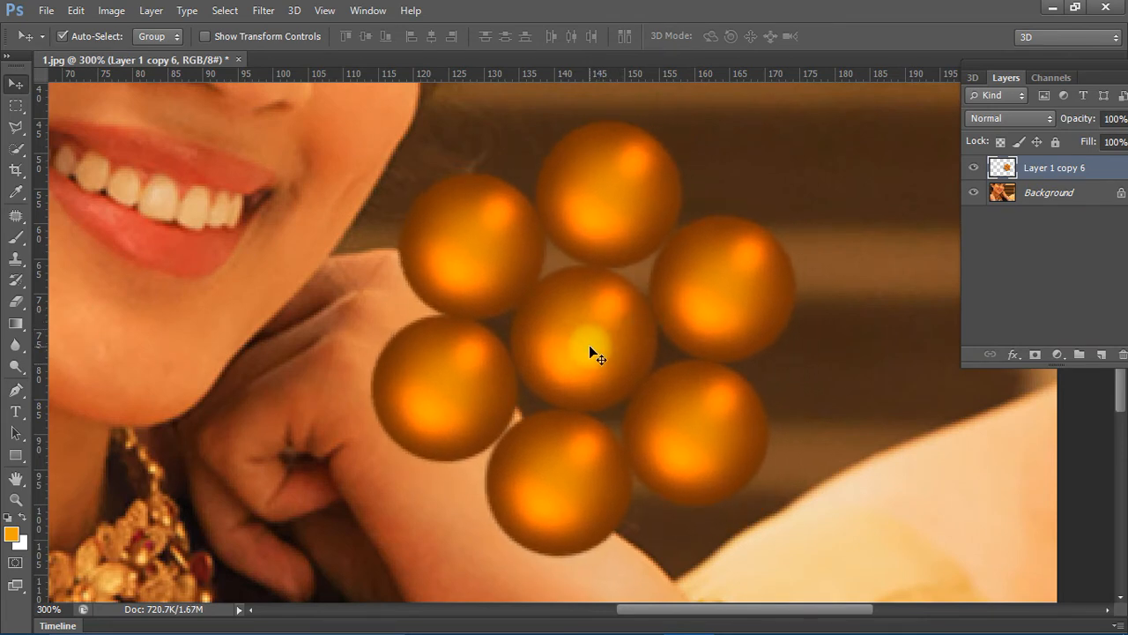
{"action": "left_click_drag", "start_coordinate": [588, 345], "coordinate": [564, 373]}
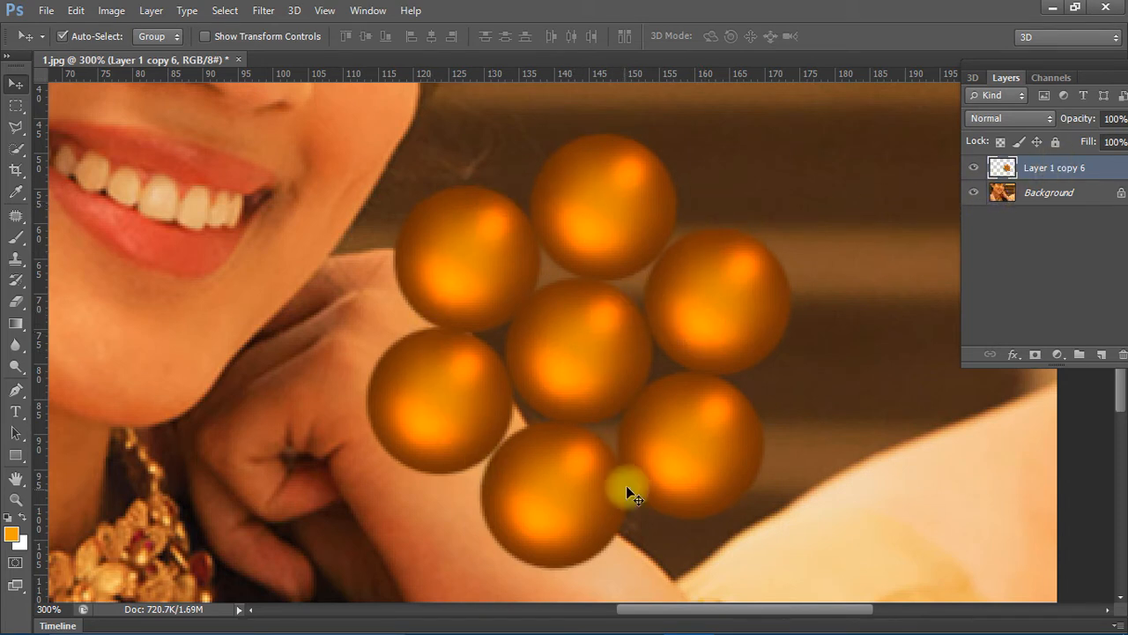
Load the merged bead layer's transparency as a new selection and expand it by 3 pixels.
{"action": "left_click", "coordinate": [223, 16]}
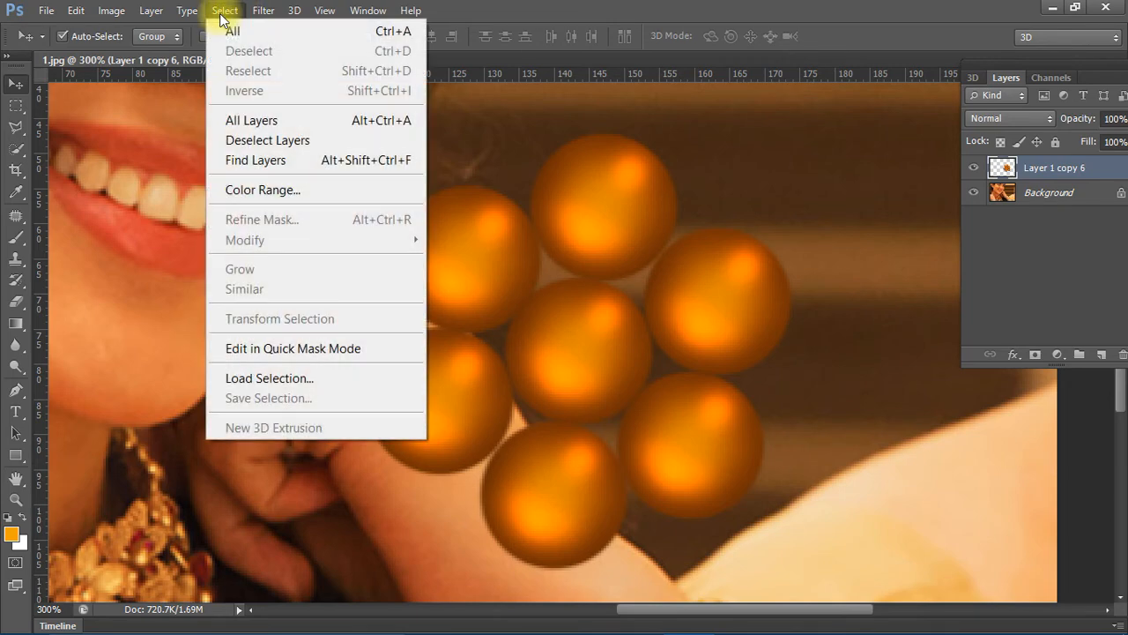
{"action": "left_click", "coordinate": [325, 384]}
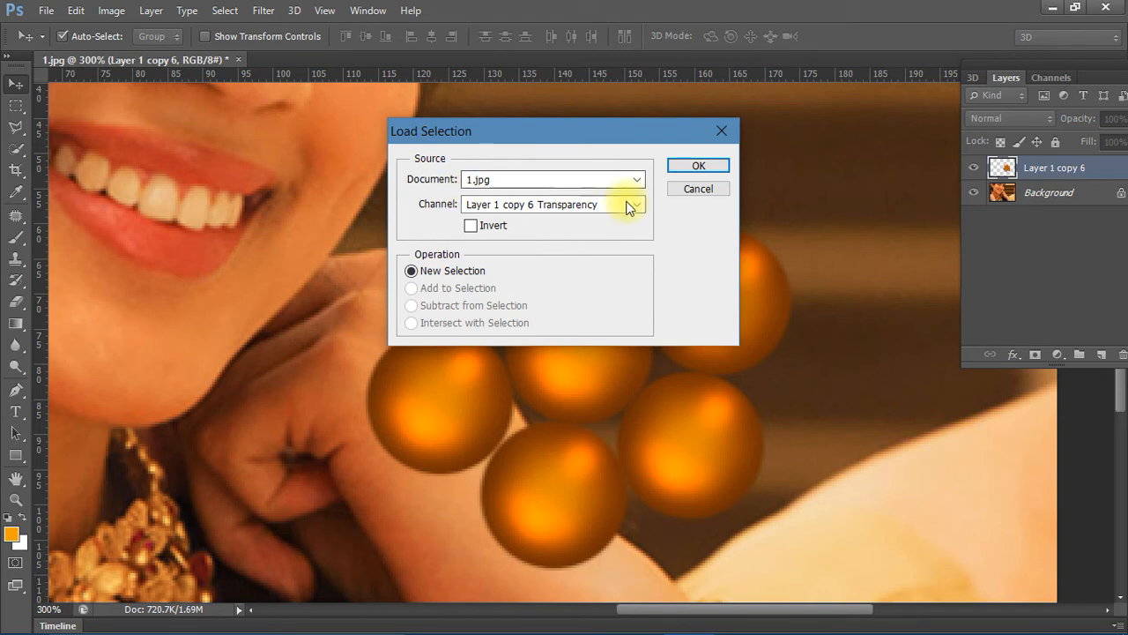
{"action": "left_click", "coordinate": [695, 169]}
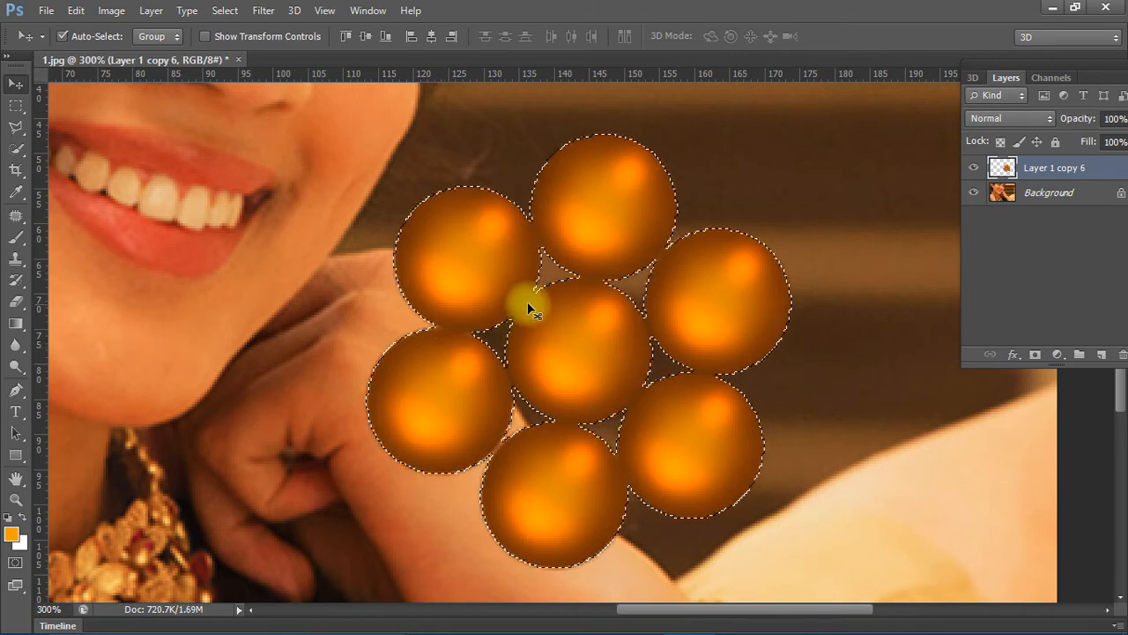
{"action": "left_click", "coordinate": [223, 10]}
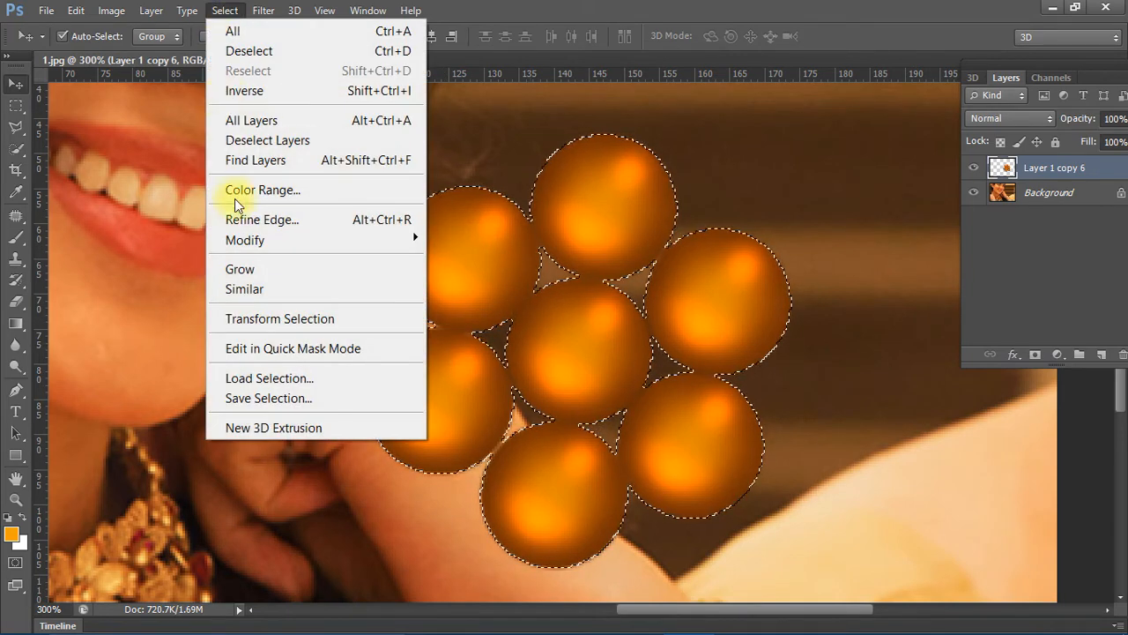
{"action": "mouse_move", "coordinate": [257, 250]}
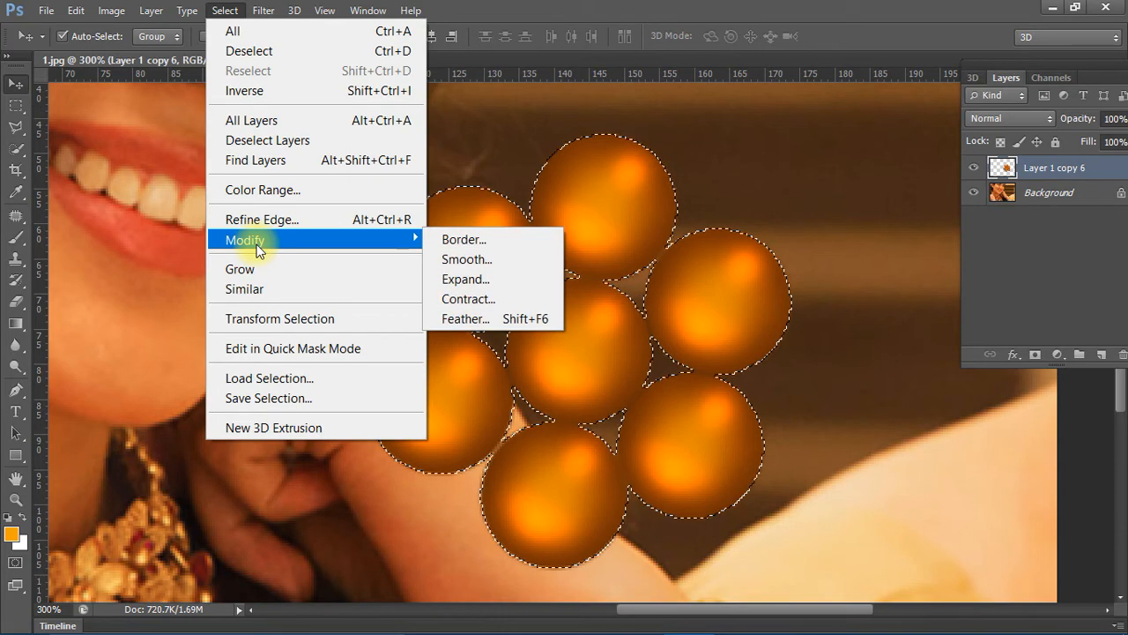
{"action": "left_click", "coordinate": [498, 281]}
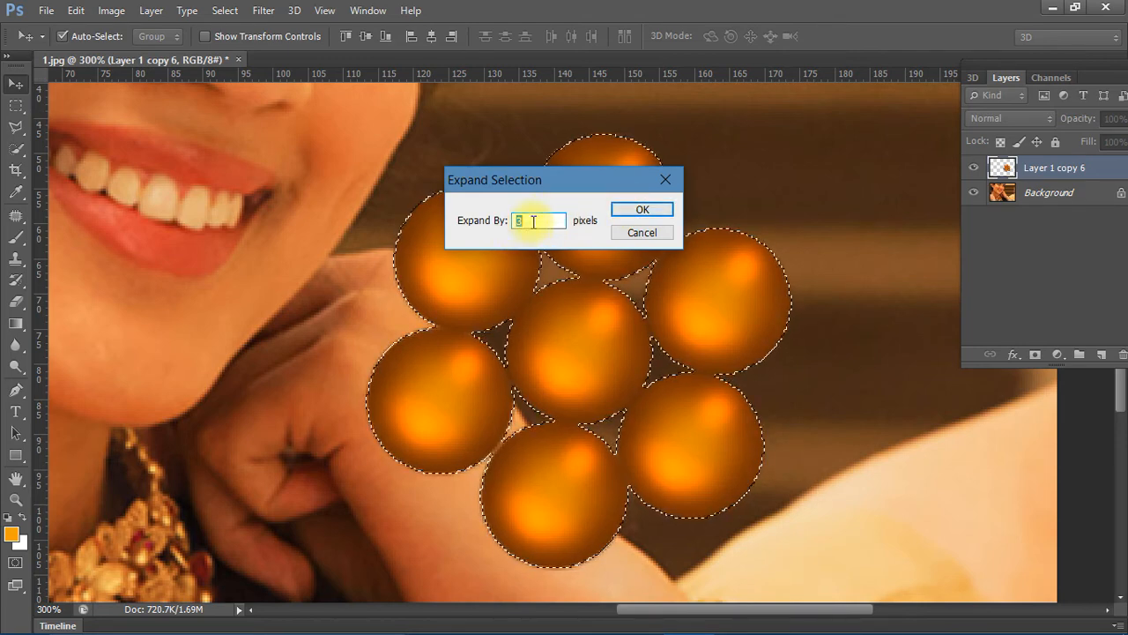
{"action": "left_click", "coordinate": [636, 211]}
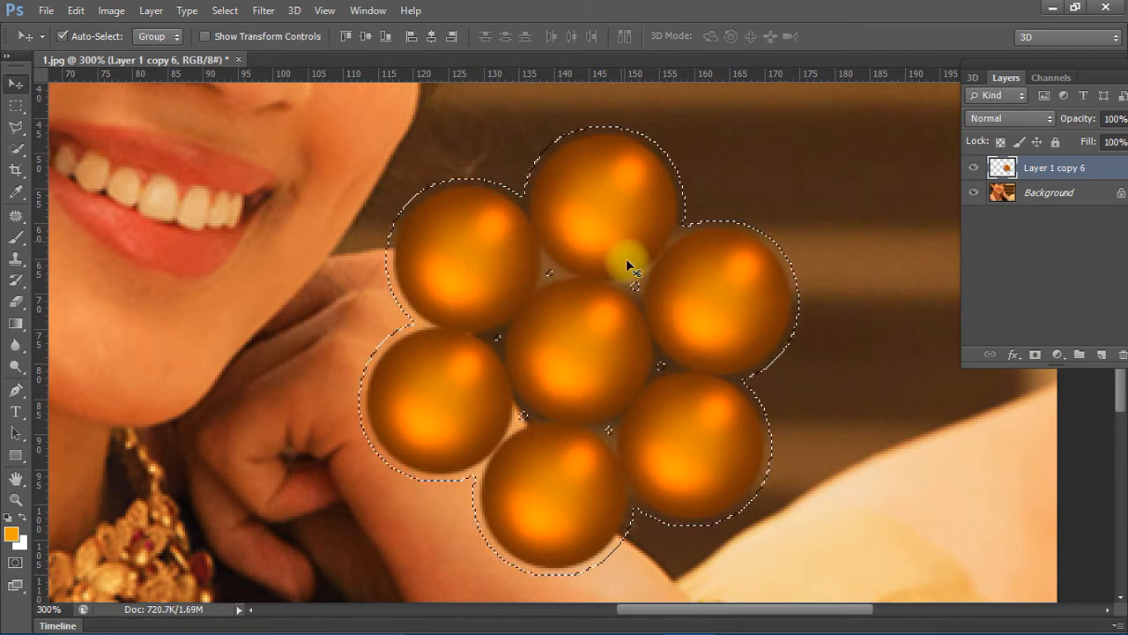
Add the small gaps between the beads to the selection with a Polygonal Lasso outline around the centre bead.
{"action": "left_click", "coordinate": [15, 130]}
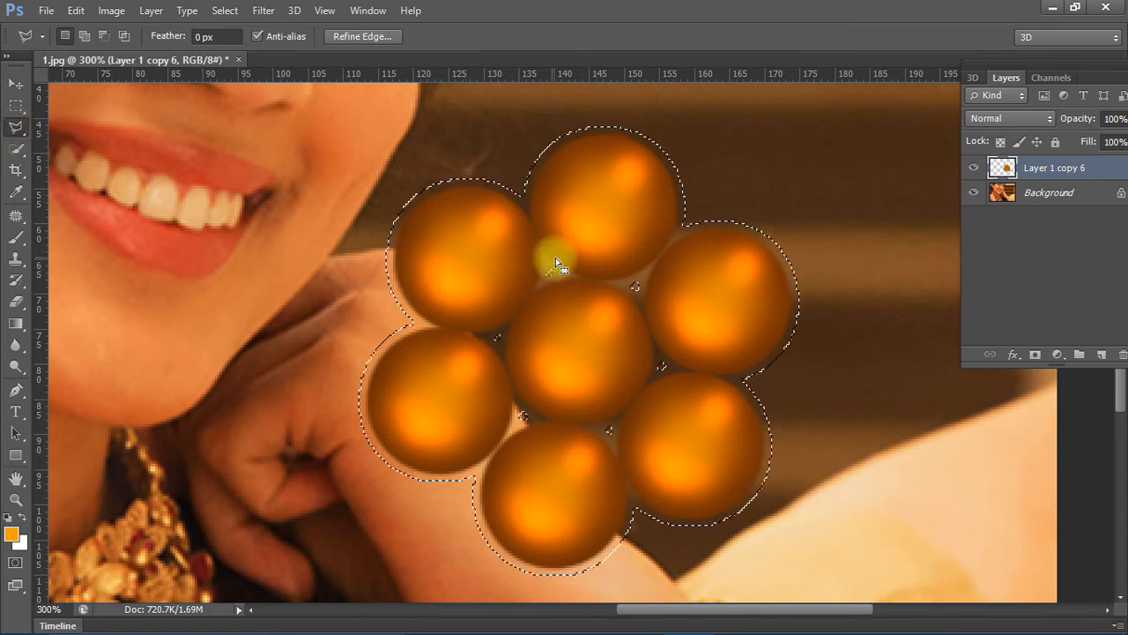
{"action": "key", "text": "shift"}
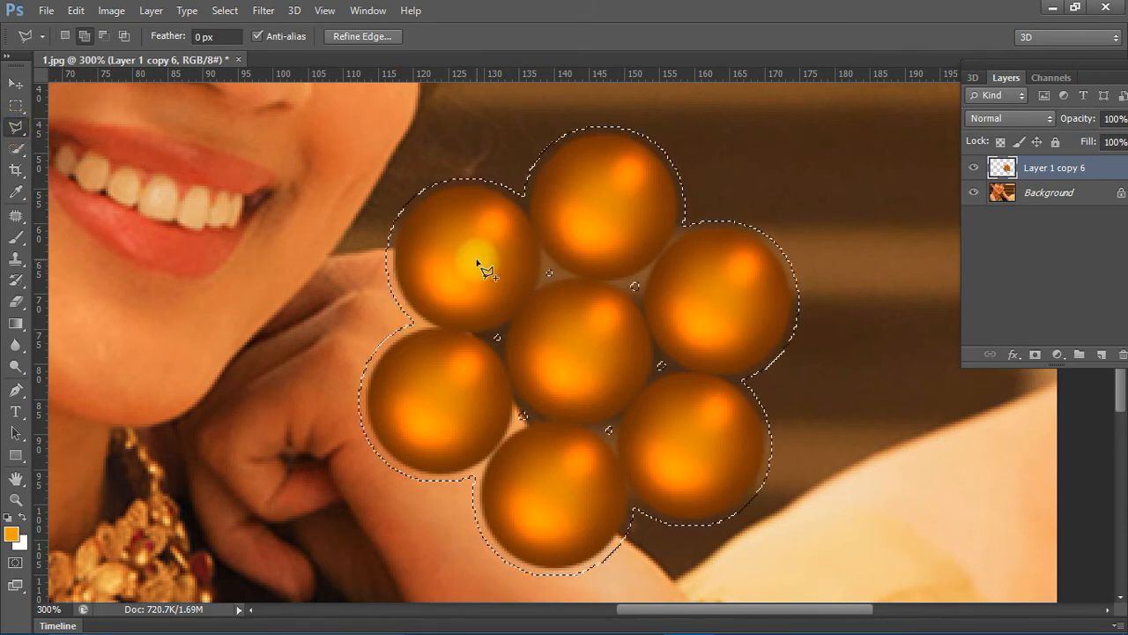
{"action": "left_click", "coordinate": [477, 260]}
{"action": "left_click", "coordinate": [541, 216]}
{"action": "left_click", "coordinate": [604, 207]}
{"action": "left_click", "coordinate": [679, 262]}
{"action": "left_click", "coordinate": [702, 339]}
{"action": "left_click", "coordinate": [692, 415]}
{"action": "left_click", "coordinate": [607, 469]}
{"action": "left_click", "coordinate": [505, 461]}
{"action": "left_click", "coordinate": [441, 388]}
{"action": "double_click", "coordinate": [456, 289]}
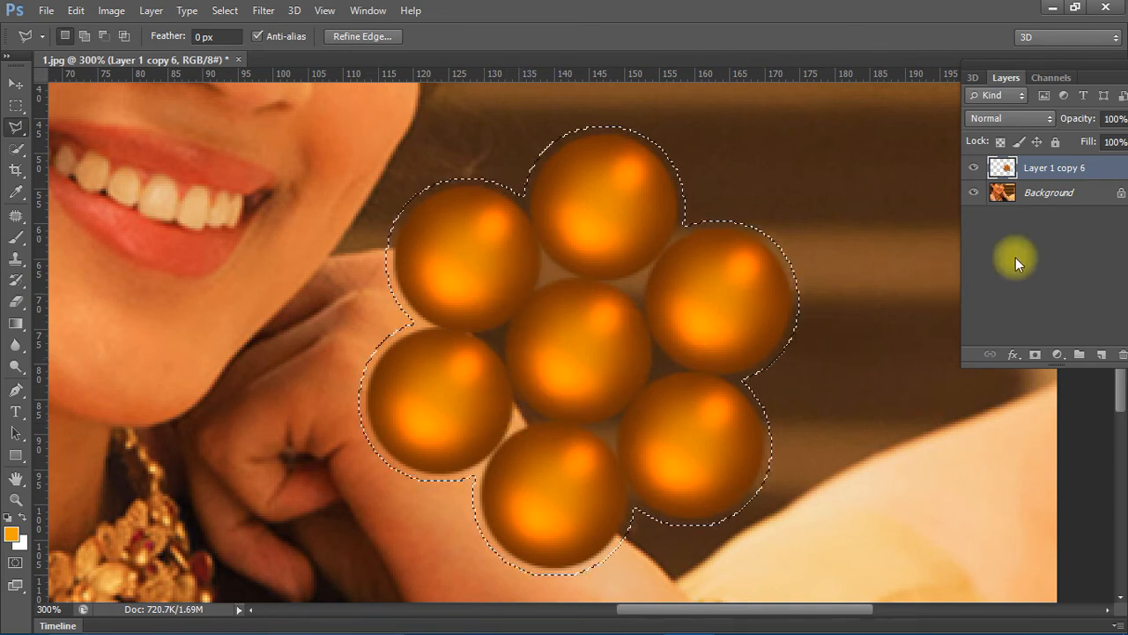
Add a new empty layer above the bead layer and swap the colours so that white is the foreground.
{"action": "left_click_drag", "start_coordinate": [1095, 77], "coordinate": [1042, 80]}
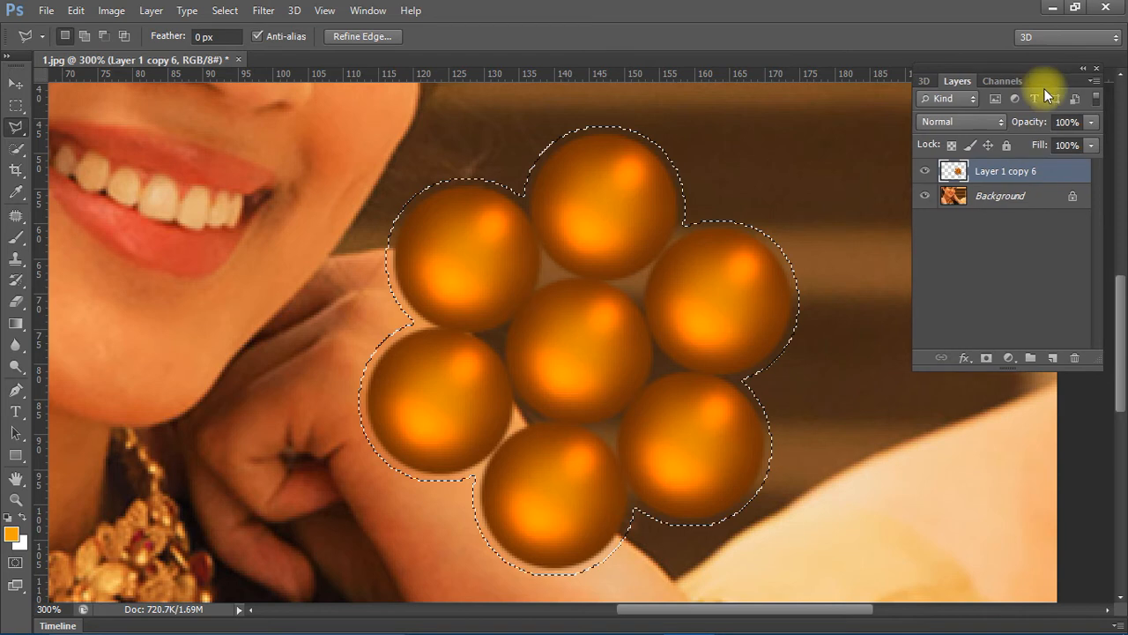
{"action": "left_click", "coordinate": [1052, 357]}
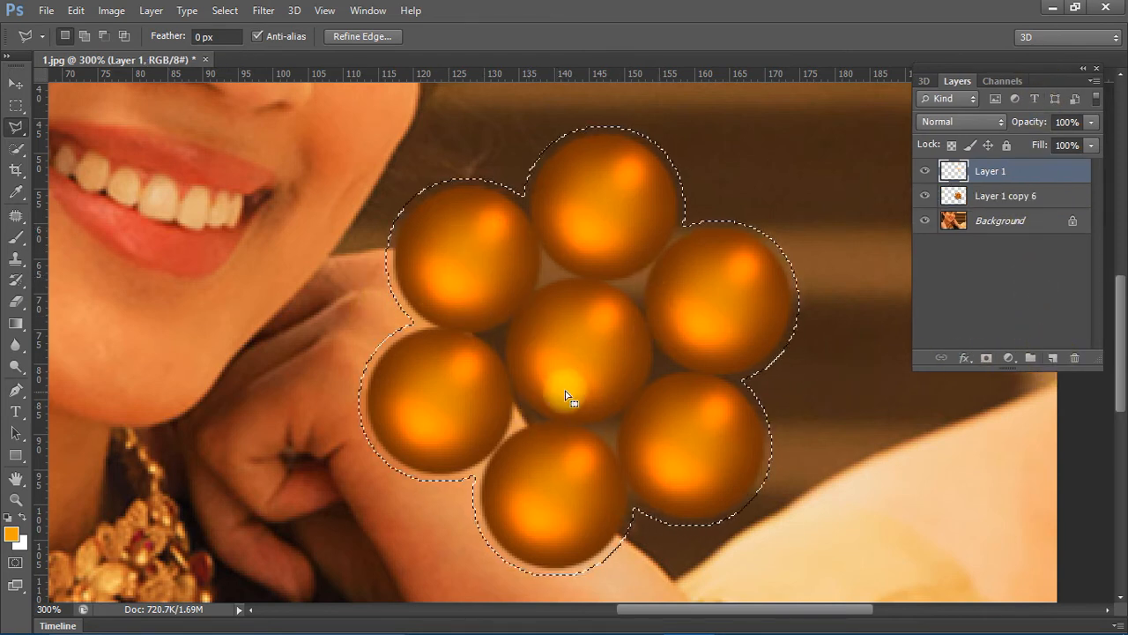
{"action": "left_click", "coordinate": [22, 519]}
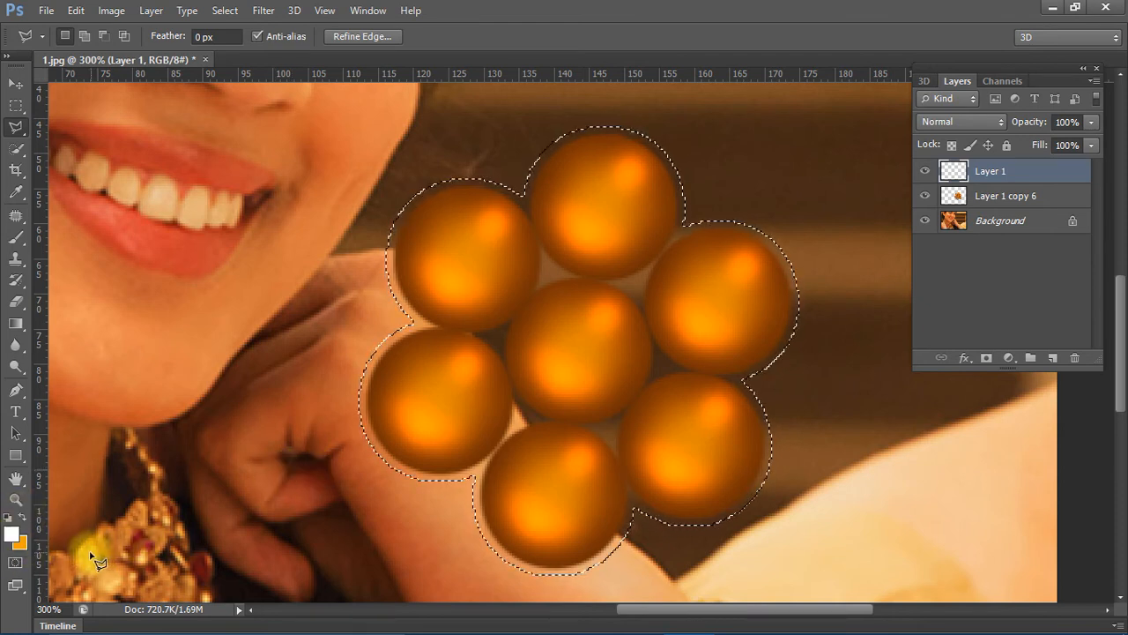
Fill the expanded flower selection on the new layer with the orange background colour and deselect it.
{"action": "key", "text": "x"}
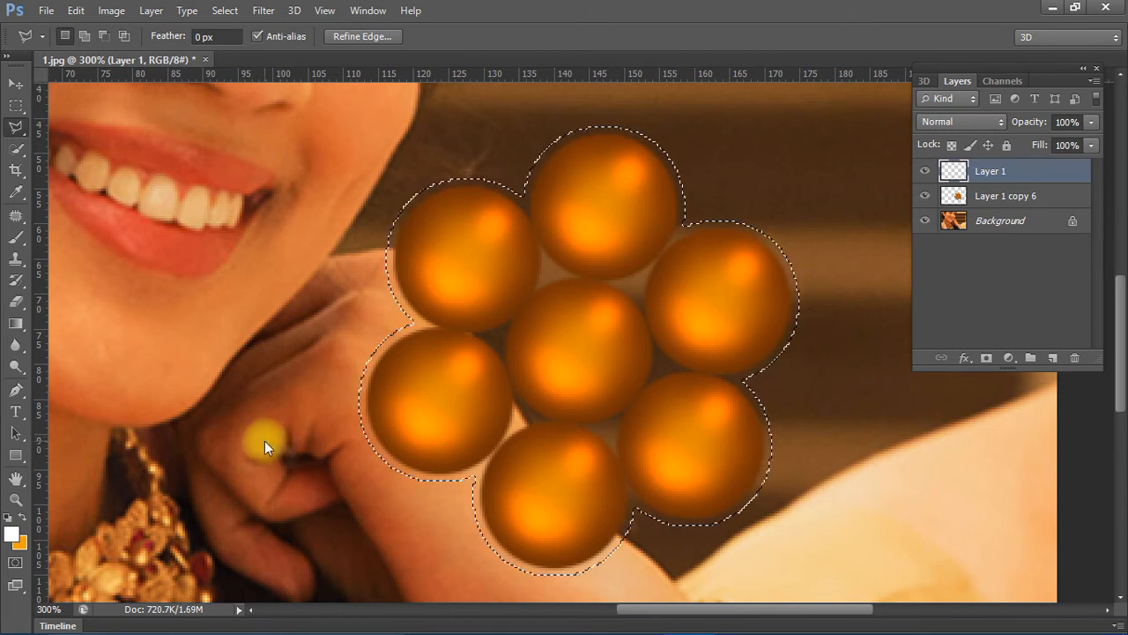
{"action": "key", "text": "ctrl+BackSpace"}
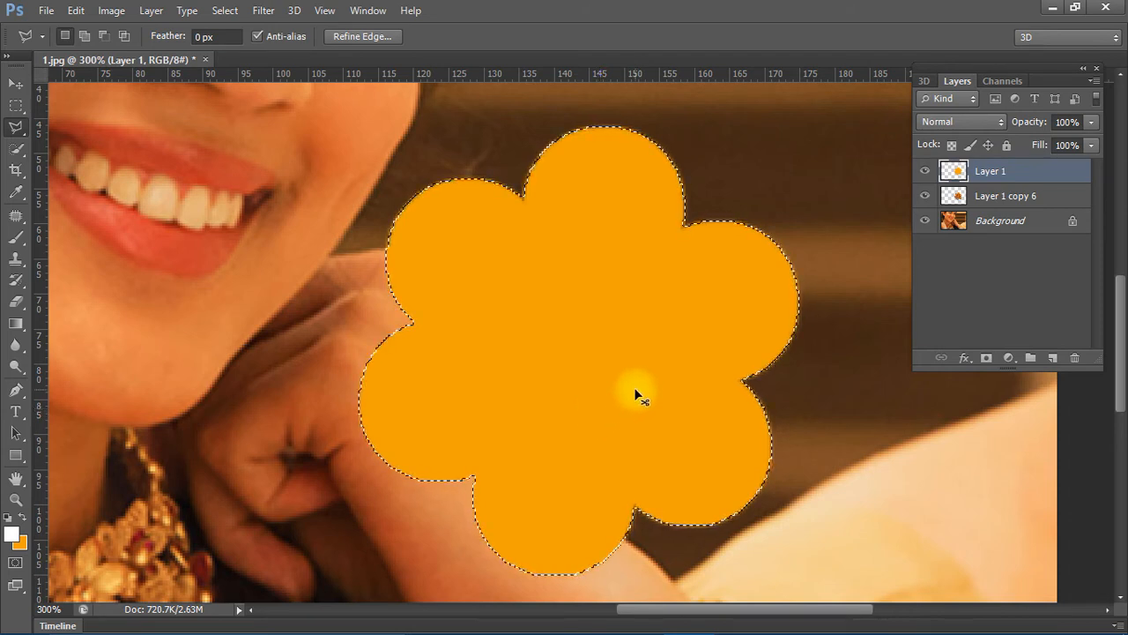
{"action": "key", "text": "ctrl+d"}
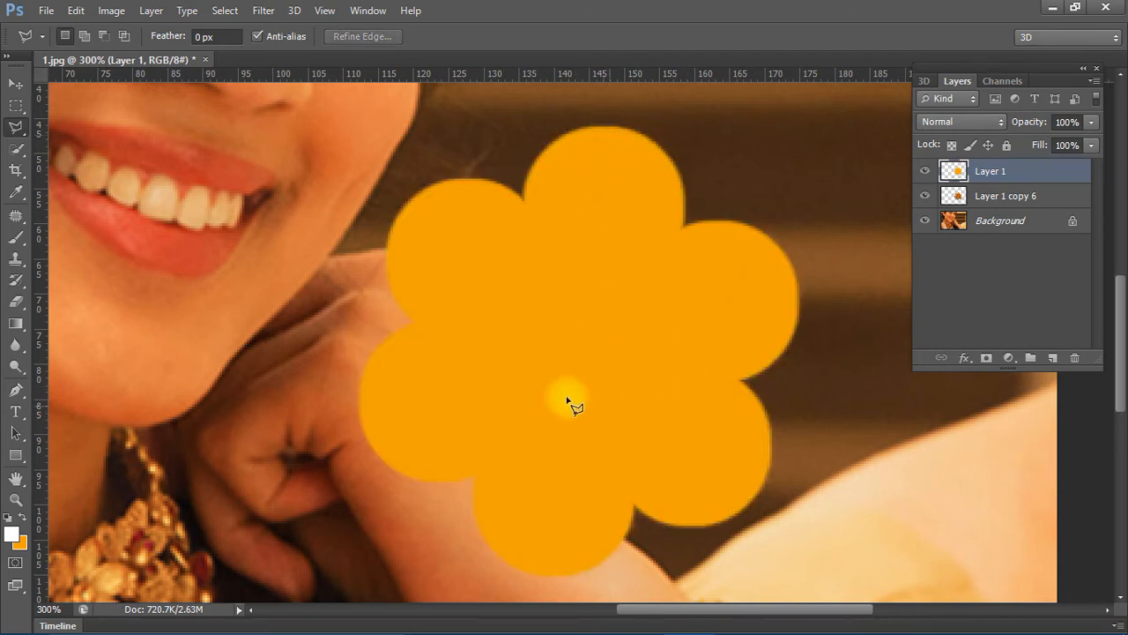
{"action": "left_click", "coordinate": [14, 88]}
{"action": "left_click_drag", "start_coordinate": [479, 327], "coordinate": [721, 333]}
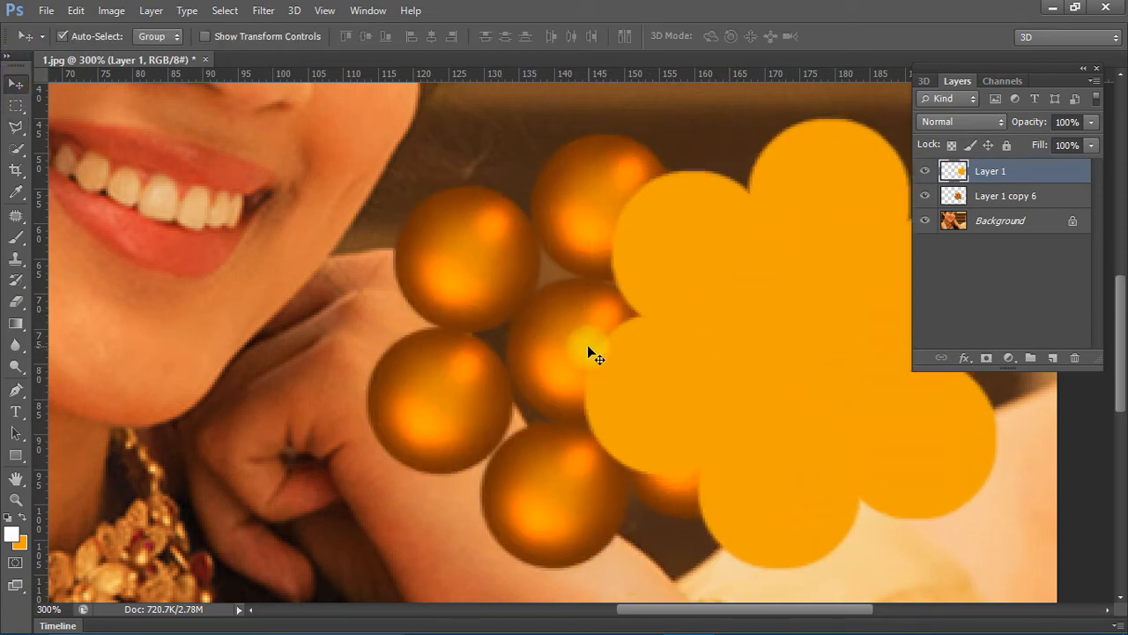
{"action": "key", "text": "ctrl+z"}
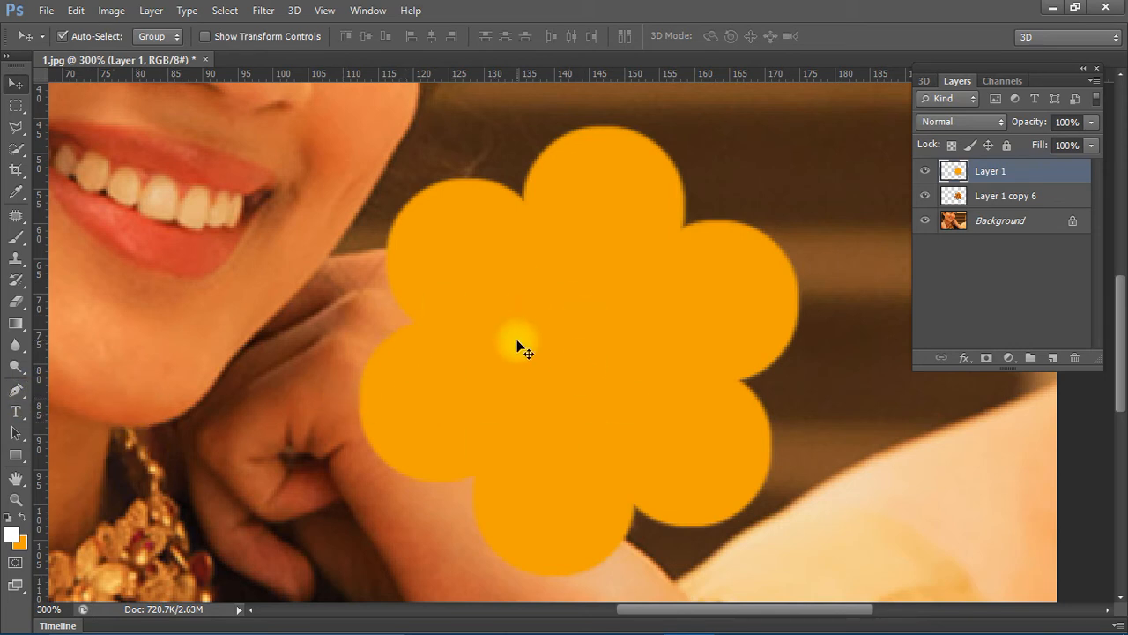
Darken the outer edges of the orange flower shape with the Burn Tool, using the Midtones range at 70% exposure.
{"action": "left_click", "coordinate": [13, 371]}
{"action": "left_click_drag", "start_coordinate": [13, 375], "coordinate": [57, 363]}
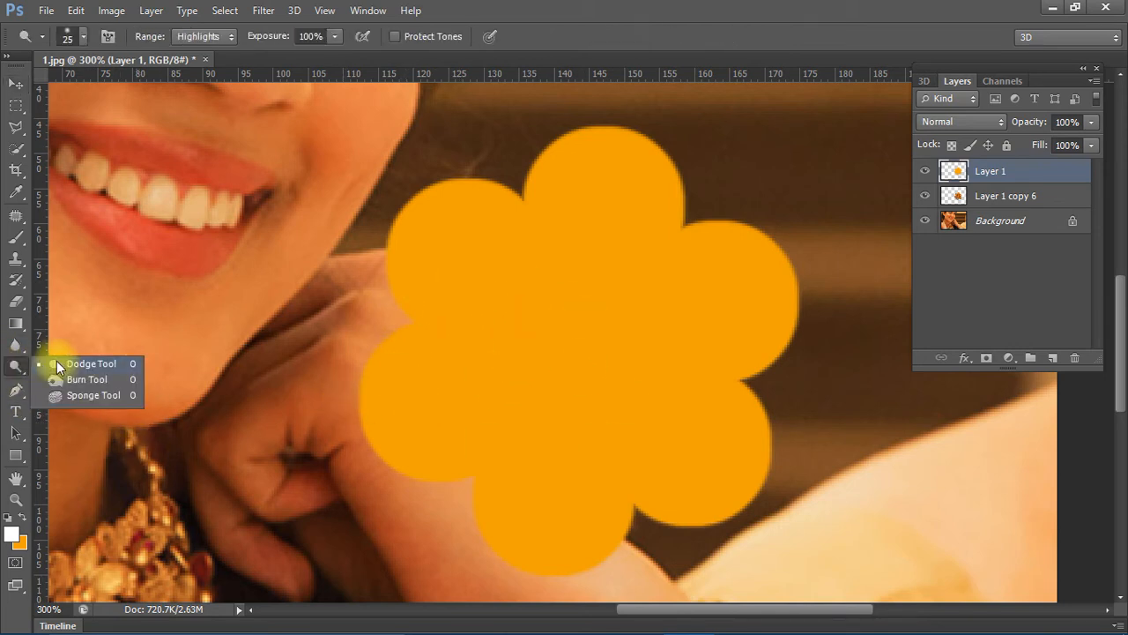
{"action": "left_click", "coordinate": [56, 383]}
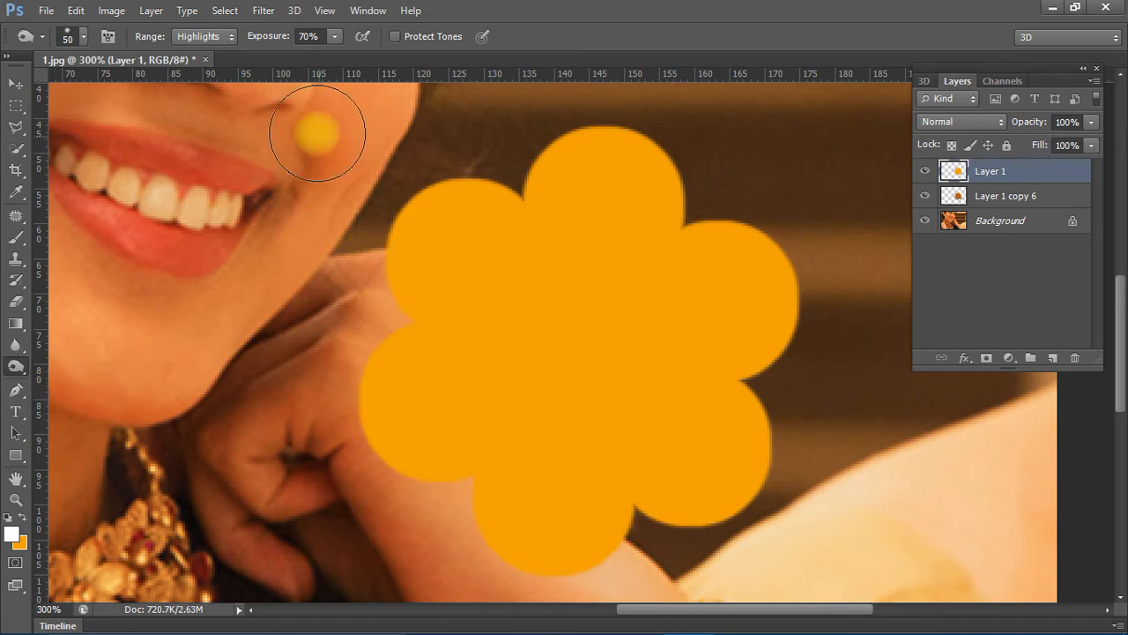
{"action": "left_click", "coordinate": [203, 36]}
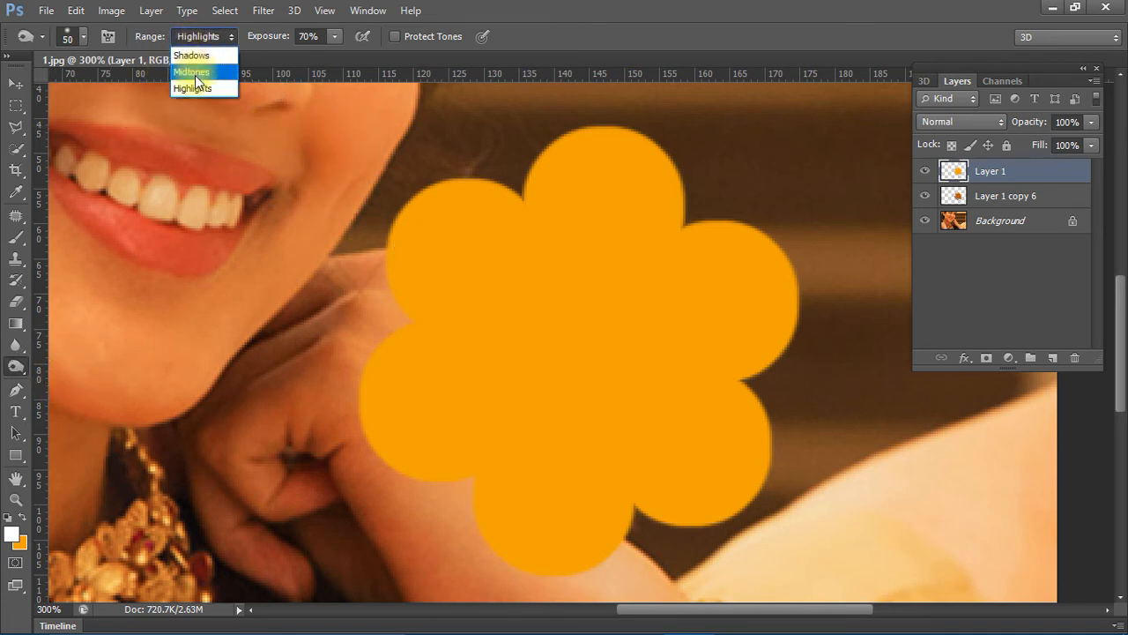
{"action": "left_click", "coordinate": [194, 67]}
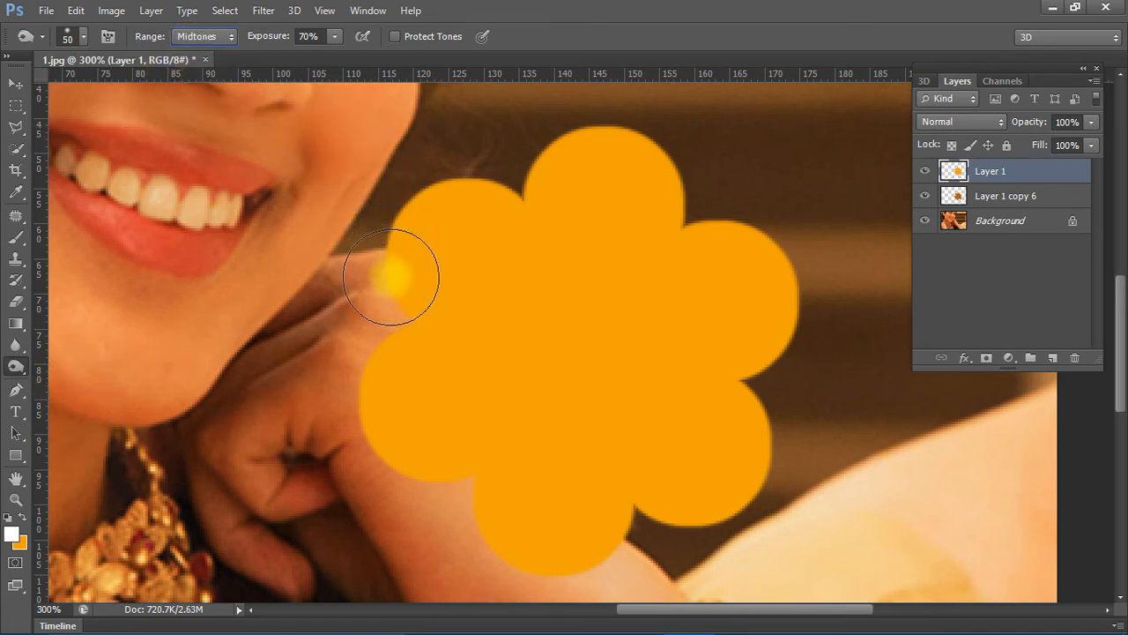
{"action": "mouse_move", "coordinate": [390, 281]}
{"action": "left_mouse_down"}
{"action": "mouse_move", "coordinate": [417, 294]}
{"action": "mouse_move", "coordinate": [390, 256]}
{"action": "mouse_move", "coordinate": [413, 221]}
{"action": "mouse_move", "coordinate": [453, 194]}
{"action": "mouse_move", "coordinate": [512, 198]}
{"action": "mouse_move", "coordinate": [560, 159]}
{"action": "mouse_move", "coordinate": [620, 139]}
{"action": "mouse_move", "coordinate": [661, 193]}
{"action": "mouse_move", "coordinate": [768, 247]}
{"action": "mouse_move", "coordinate": [782, 323]}
{"action": "mouse_move", "coordinate": [731, 368]}
{"action": "mouse_move", "coordinate": [764, 427]}
{"action": "mouse_move", "coordinate": [750, 502]}
{"action": "mouse_move", "coordinate": [620, 503]}
{"action": "mouse_move", "coordinate": [586, 545]}
{"action": "mouse_move", "coordinate": [515, 529]}
{"action": "mouse_move", "coordinate": [475, 467]}
{"action": "mouse_move", "coordinate": [393, 462]}
{"action": "mouse_move", "coordinate": [376, 405]}
{"action": "mouse_move", "coordinate": [397, 350]}
{"action": "mouse_move", "coordinate": [391, 333]}
{"action": "mouse_move", "coordinate": [369, 371]}
{"action": "mouse_move", "coordinate": [382, 467]}
{"action": "mouse_move", "coordinate": [450, 501]}
{"action": "mouse_move", "coordinate": [495, 552]}
{"action": "mouse_move", "coordinate": [724, 509]}
{"action": "mouse_move", "coordinate": [804, 326]}
{"action": "mouse_move", "coordinate": [778, 254]}
{"action": "mouse_move", "coordinate": [680, 189]}
{"action": "mouse_move", "coordinate": [659, 149]}
{"action": "mouse_move", "coordinate": [575, 121]}
{"action": "mouse_move", "coordinate": [489, 180]}
{"action": "mouse_move", "coordinate": [403, 180]}
{"action": "mouse_move", "coordinate": [386, 359]}
{"action": "mouse_move", "coordinate": [353, 365]}
{"action": "left_mouse_up"}
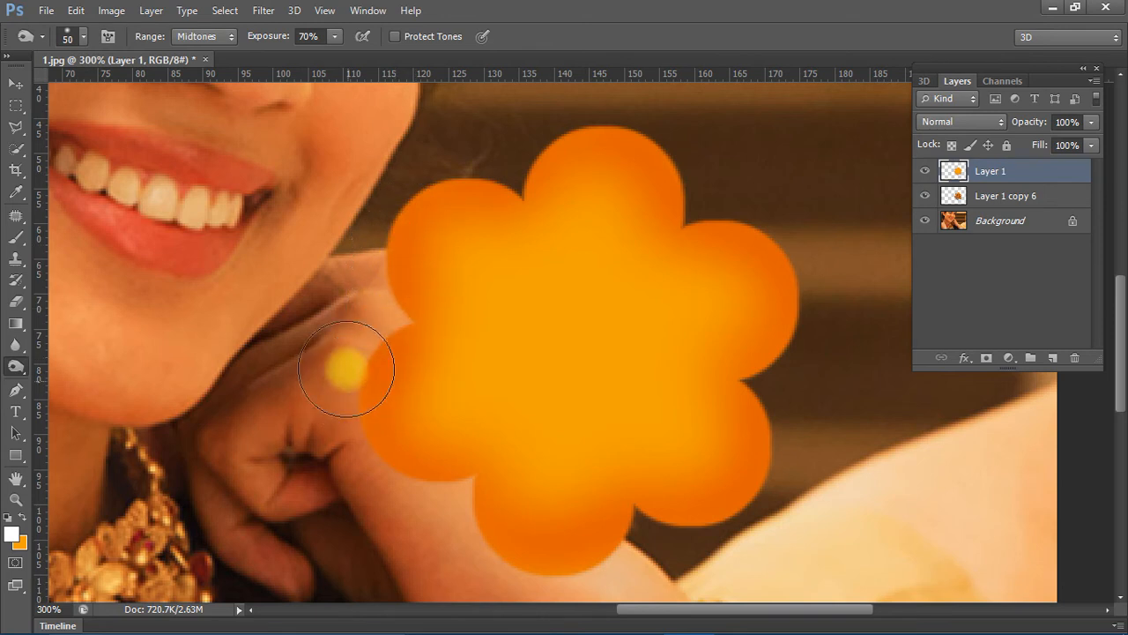
Burn the flower shape's petal edges again with the Highlights range for a deeper brown shading.
{"action": "left_click", "coordinate": [211, 36]}
{"action": "left_click", "coordinate": [209, 90]}
{"action": "left_click", "coordinate": [420, 362]}
{"action": "key", "text": "ctrl+z"}
{"action": "left_click", "coordinate": [388, 298]}
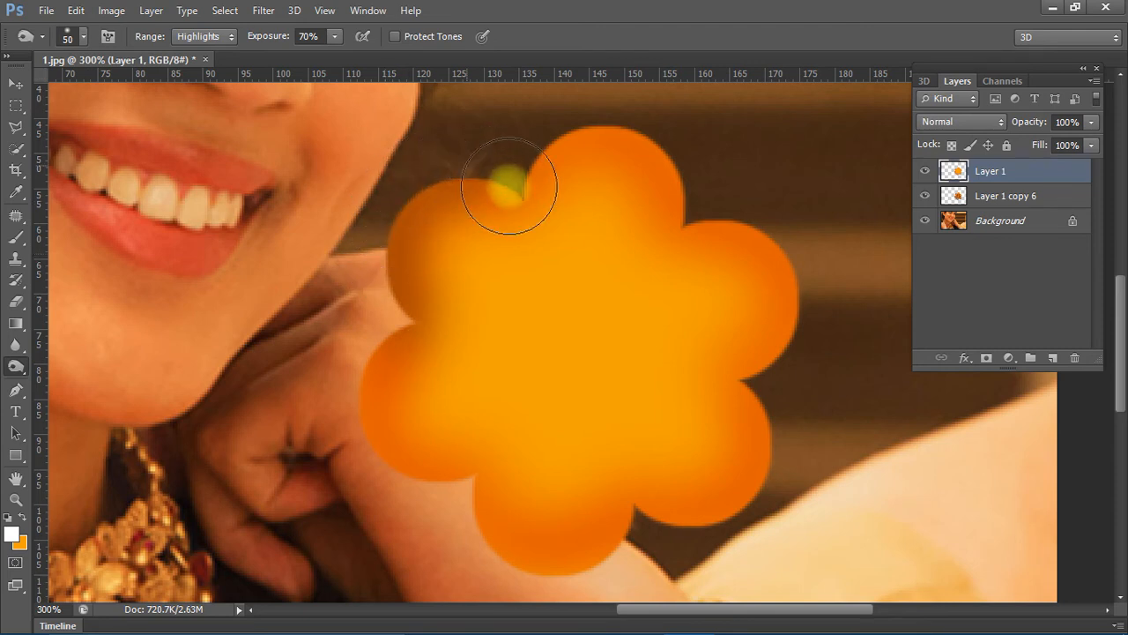
{"action": "mouse_move", "coordinate": [740, 214]}
{"action": "left_mouse_down"}
{"action": "mouse_move", "coordinate": [780, 347]}
{"action": "mouse_move", "coordinate": [758, 380]}
{"action": "mouse_move", "coordinate": [776, 437]}
{"action": "mouse_move", "coordinate": [757, 503]}
{"action": "mouse_move", "coordinate": [691, 527]}
{"action": "mouse_move", "coordinate": [628, 529]}
{"action": "mouse_move", "coordinate": [590, 557]}
{"action": "mouse_move", "coordinate": [514, 552]}
{"action": "mouse_move", "coordinate": [468, 495]}
{"action": "mouse_move", "coordinate": [381, 458]}
{"action": "mouse_move", "coordinate": [366, 398]}
{"action": "mouse_move", "coordinate": [371, 346]}
{"action": "mouse_move", "coordinate": [387, 324]}
{"action": "mouse_move", "coordinate": [362, 241]}
{"action": "mouse_move", "coordinate": [539, 187]}
{"action": "mouse_move", "coordinate": [491, 241]}
{"action": "left_mouse_up"}
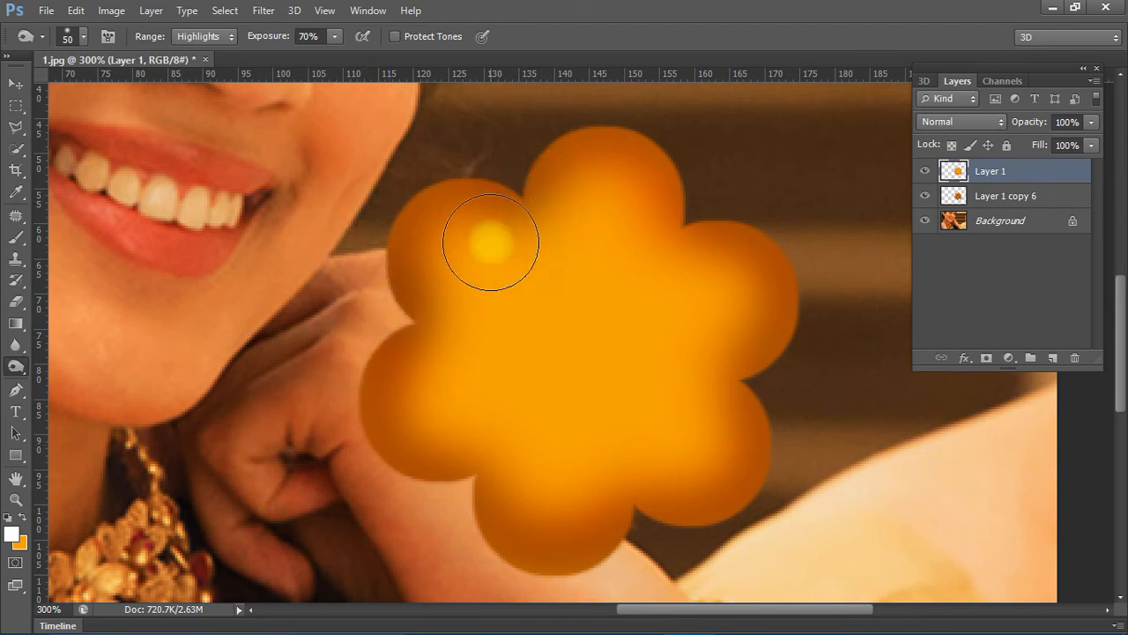
Dodge bright highlight spots around the outer edge of all six petals, using a 35 px brush and the Highlights range.
{"action": "right_click", "coordinate": [18, 371]}
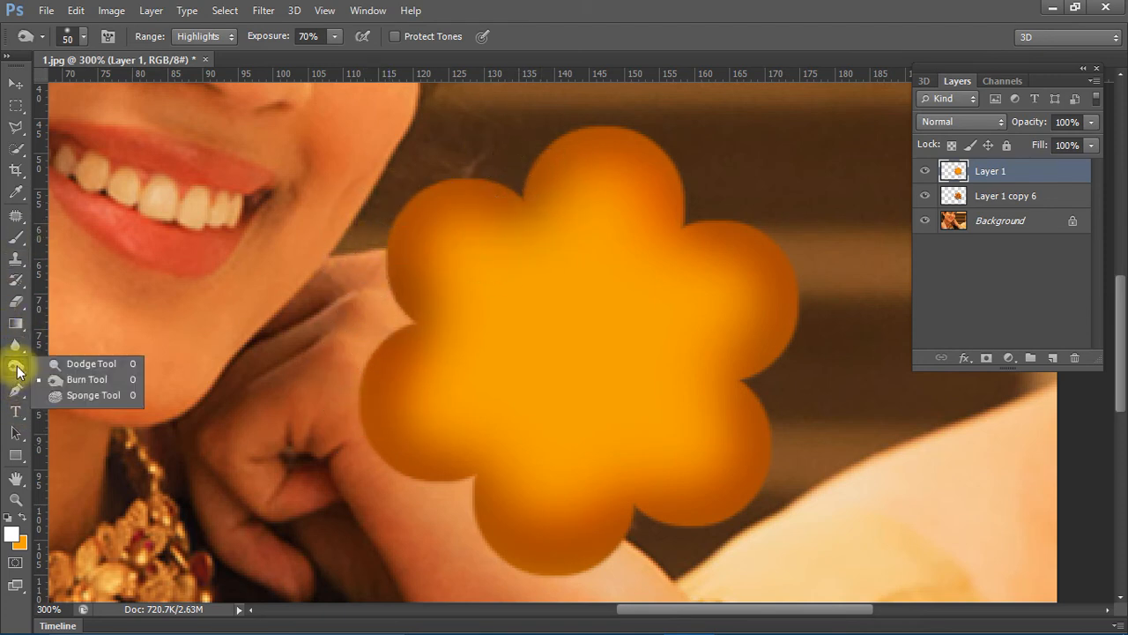
{"action": "left_click", "coordinate": [73, 365]}
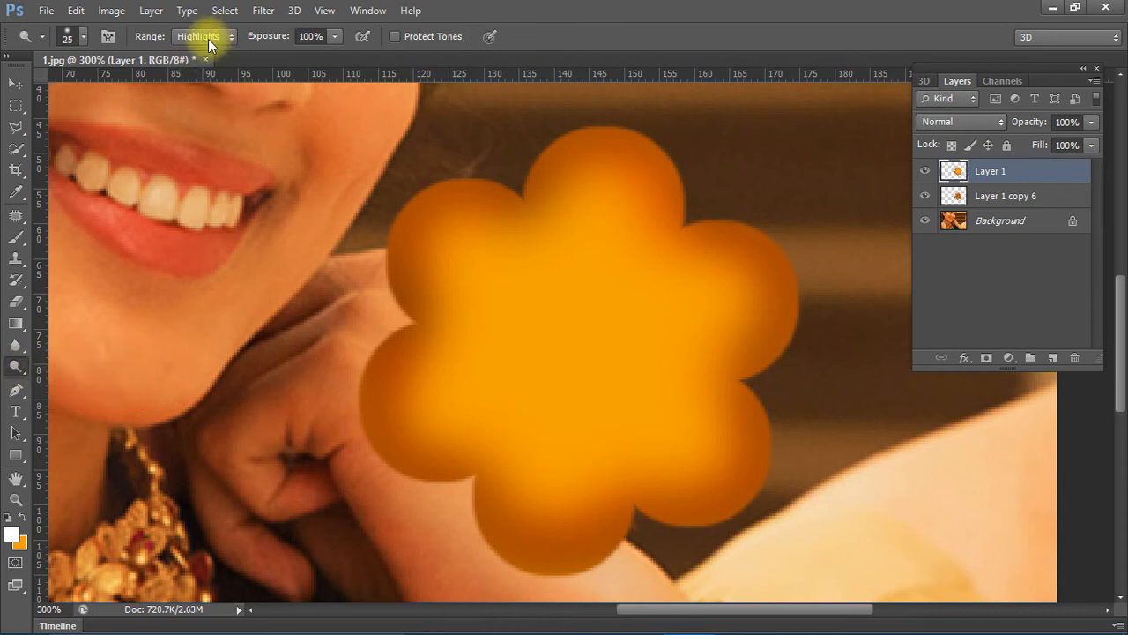
{"action": "key", "text": "bracketright"}
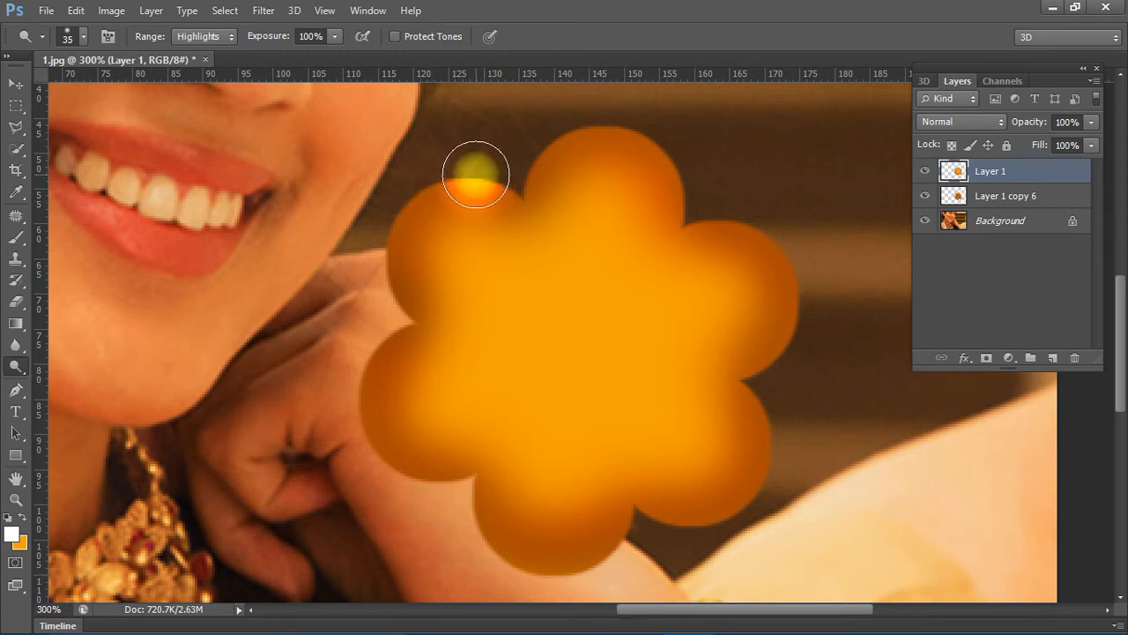
{"action": "left_click", "coordinate": [691, 214]}
{"action": "left_click", "coordinate": [691, 214]}
{"action": "left_click", "coordinate": [691, 214]}
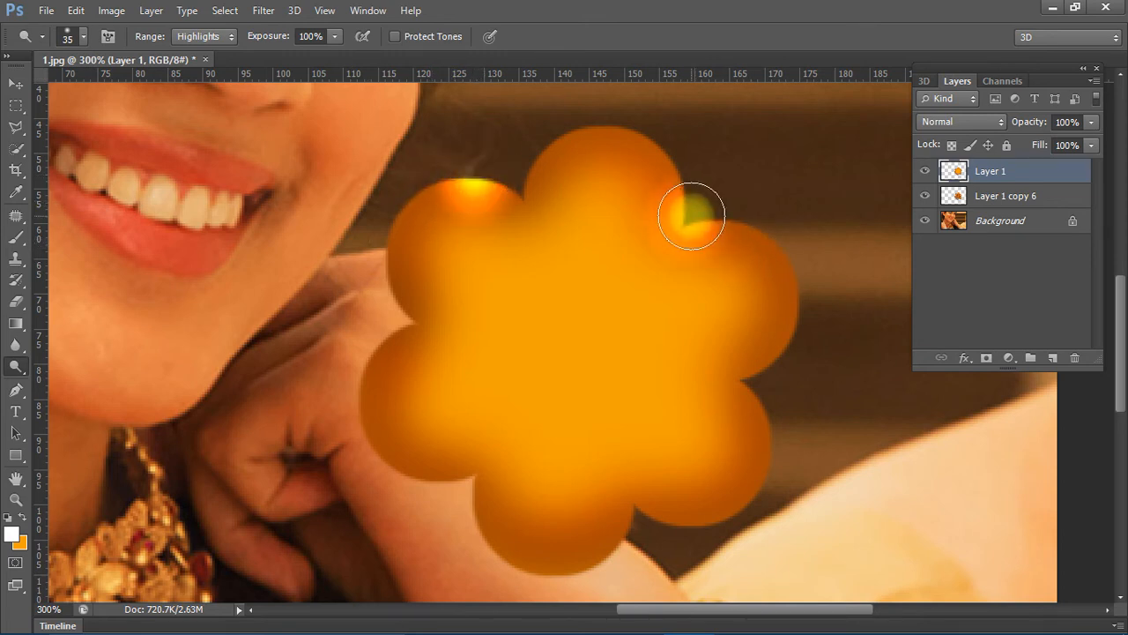
{"action": "left_click", "coordinate": [626, 134]}
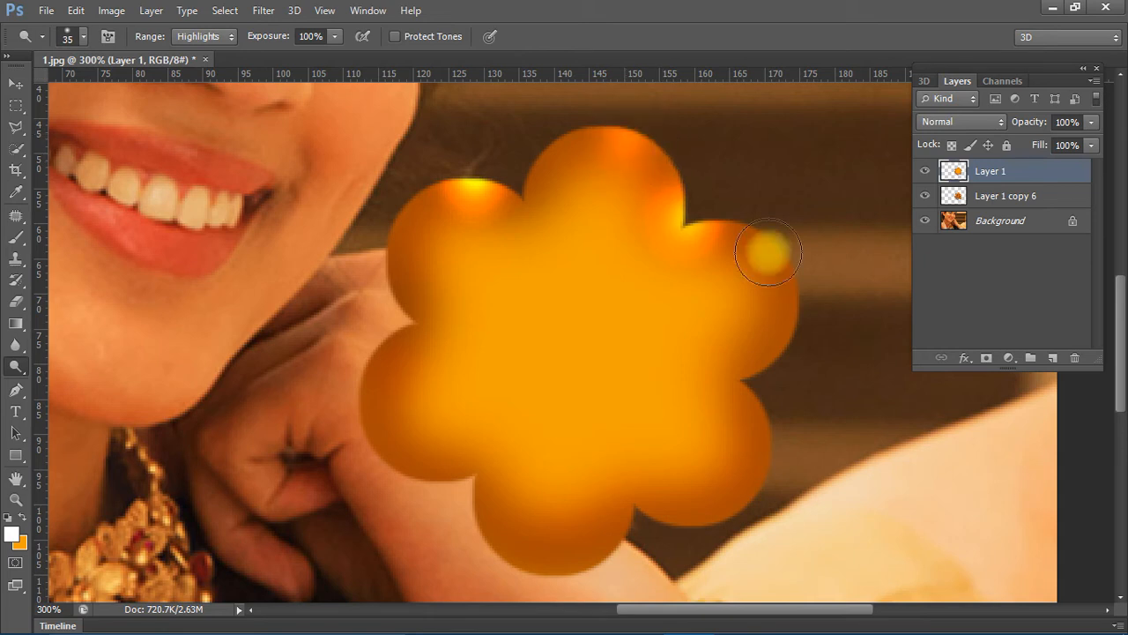
{"action": "left_click", "coordinate": [796, 320]}
{"action": "left_click", "coordinate": [796, 320]}
{"action": "left_click", "coordinate": [760, 433]}
{"action": "left_click", "coordinate": [761, 433]}
{"action": "left_click", "coordinate": [760, 433]}
{"action": "left_click", "coordinate": [748, 432]}
{"action": "left_click", "coordinate": [380, 357]}
{"action": "left_click", "coordinate": [381, 358]}
{"action": "left_click", "coordinate": [420, 456]}
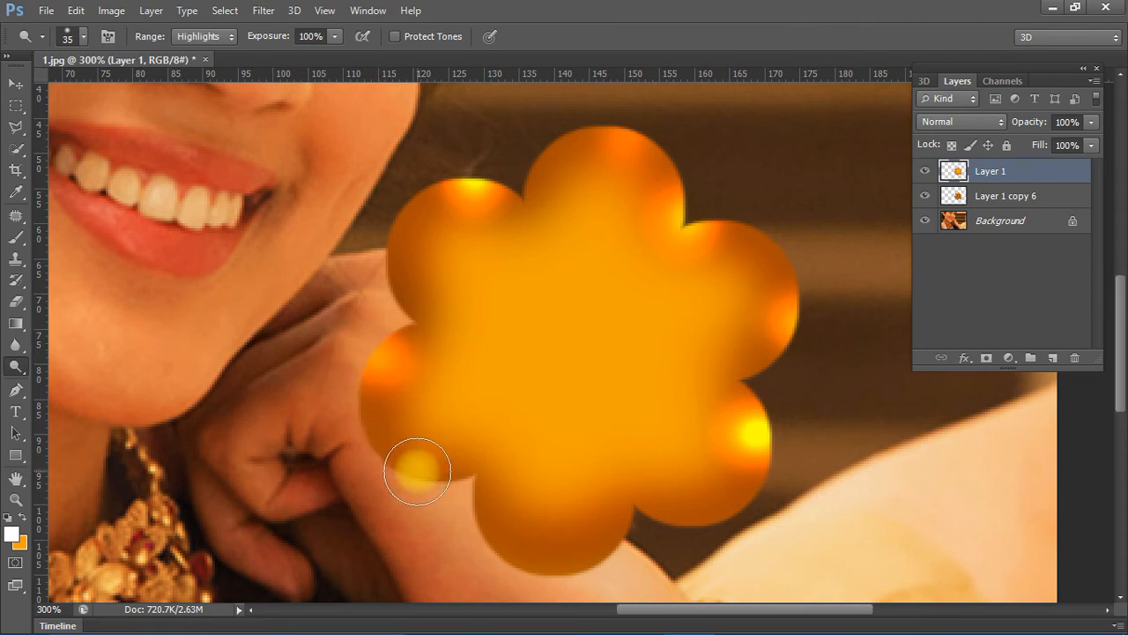
{"action": "left_click", "coordinate": [417, 471]}
{"action": "left_click", "coordinate": [503, 534]}
{"action": "left_click", "coordinate": [503, 534]}
{"action": "left_click", "coordinate": [548, 528]}
{"action": "left_click", "coordinate": [638, 520]}
{"action": "left_click", "coordinate": [639, 519]}
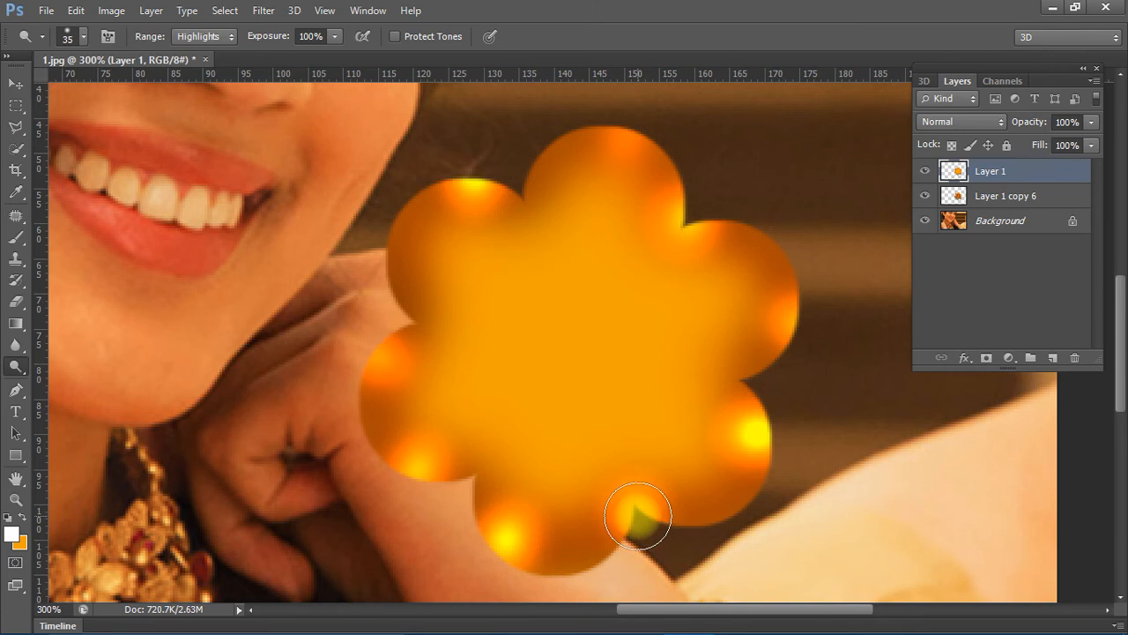
{"action": "left_click", "coordinate": [640, 519]}
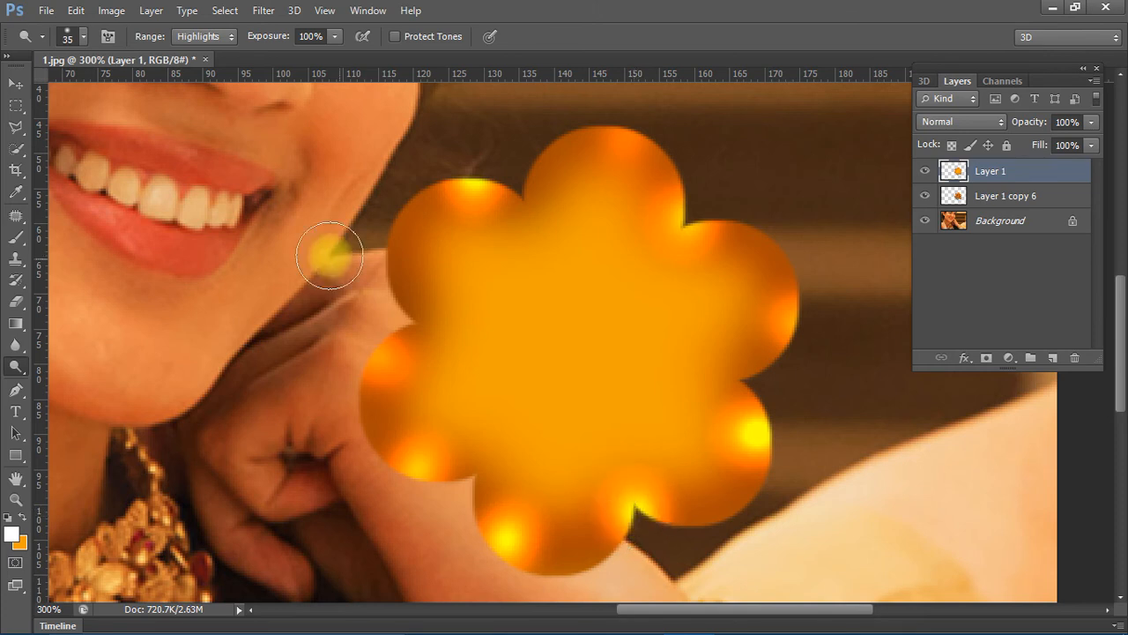
{"action": "left_click", "coordinate": [394, 273]}
{"action": "left_click", "coordinate": [544, 154]}
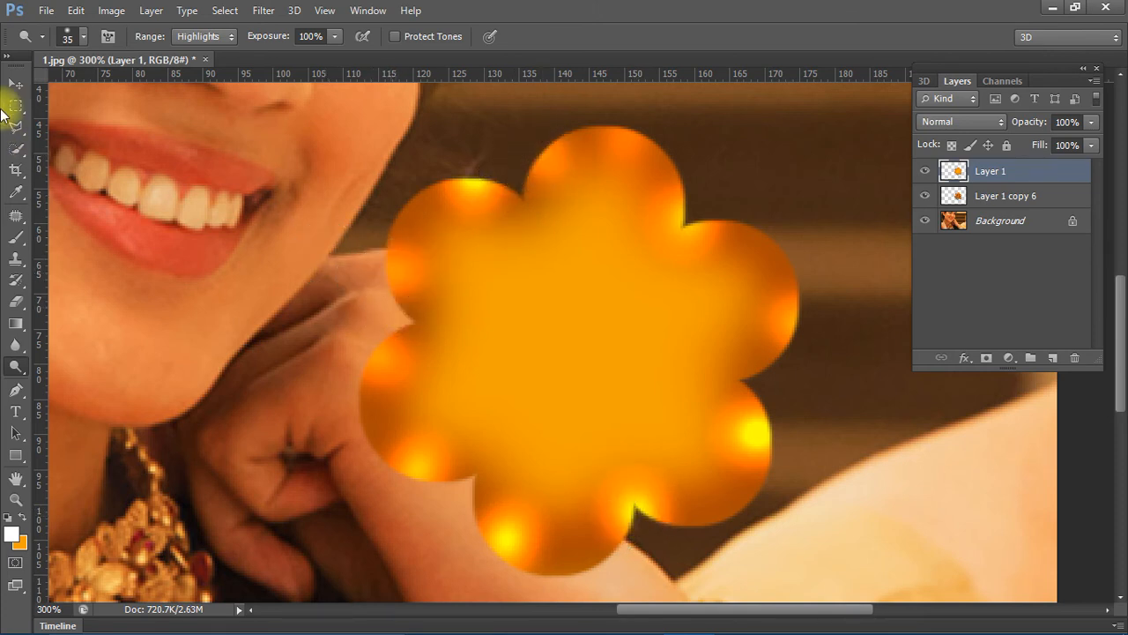
{"action": "left_click", "coordinate": [16, 83]}
{"action": "left_click_drag", "start_coordinate": [541, 315], "coordinate": [691, 380]}
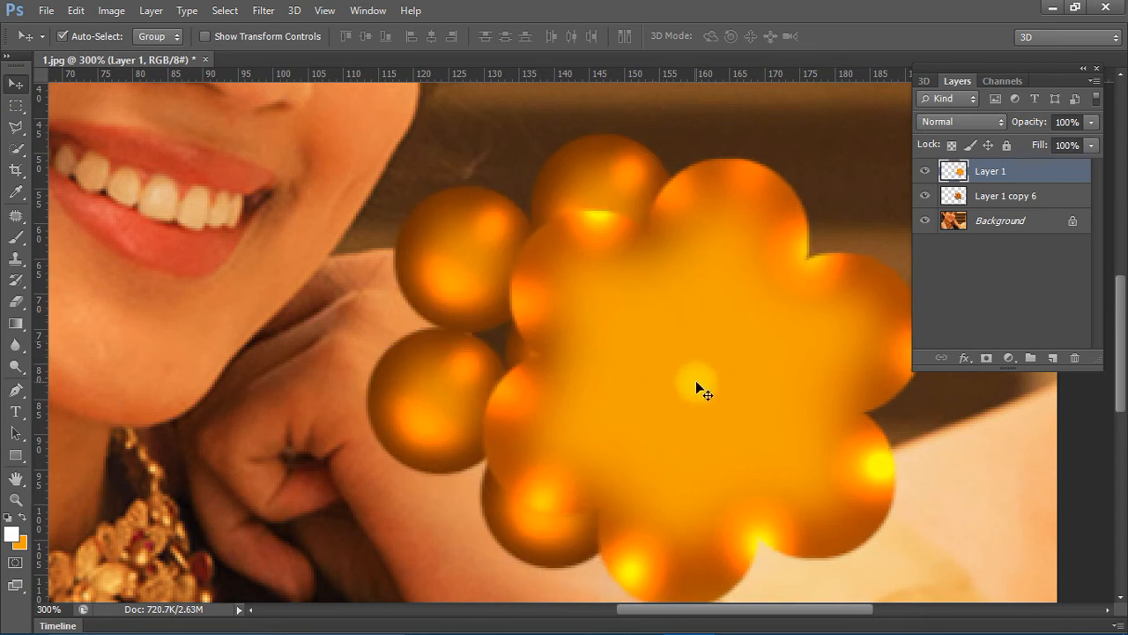
{"action": "key", "text": "ctrl+z"}
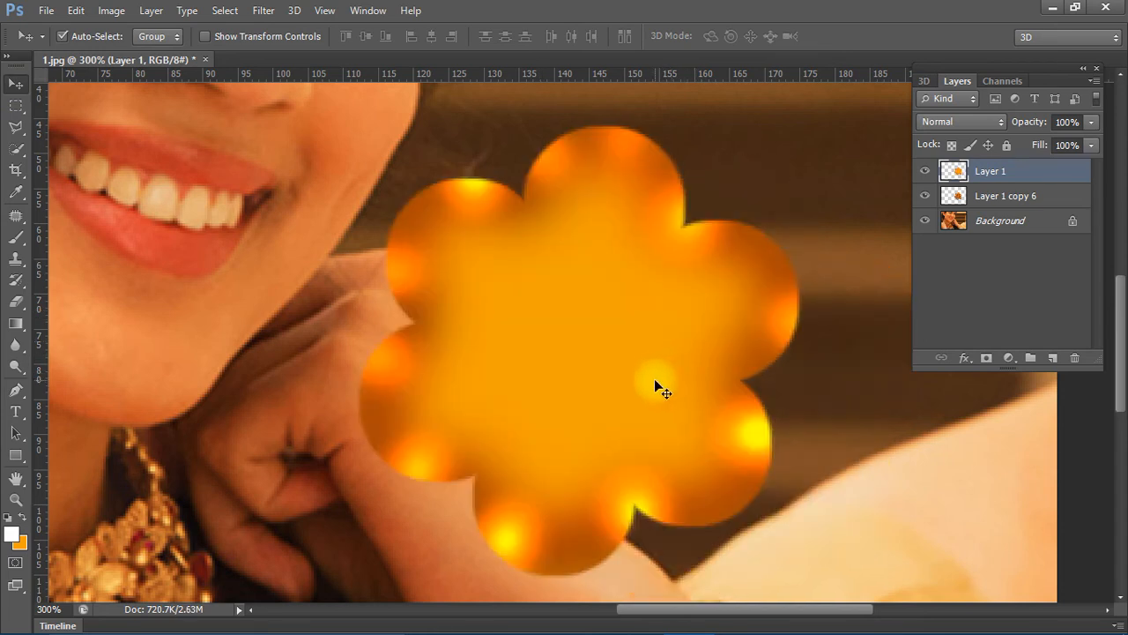
Place the orange base layer below the beads and burn its gaps between the beads to black, using Highlights at 100% exposure.
{"action": "key", "text": "ctrl+bracketleft"}
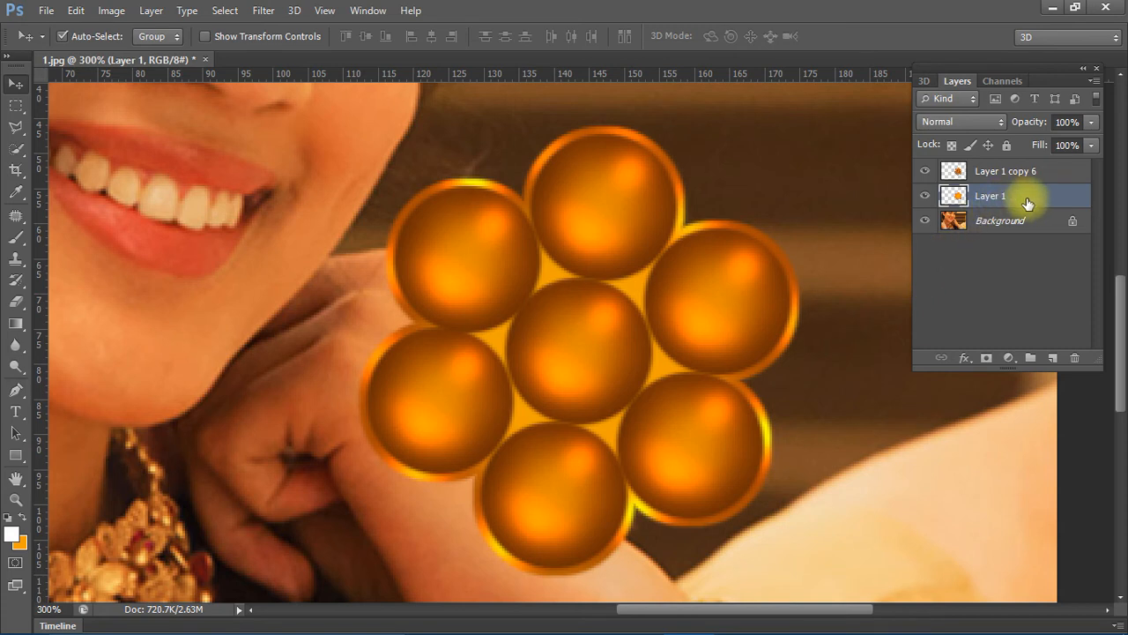
{"action": "left_click", "coordinate": [17, 368]}
{"action": "left_click", "coordinate": [70, 379]}
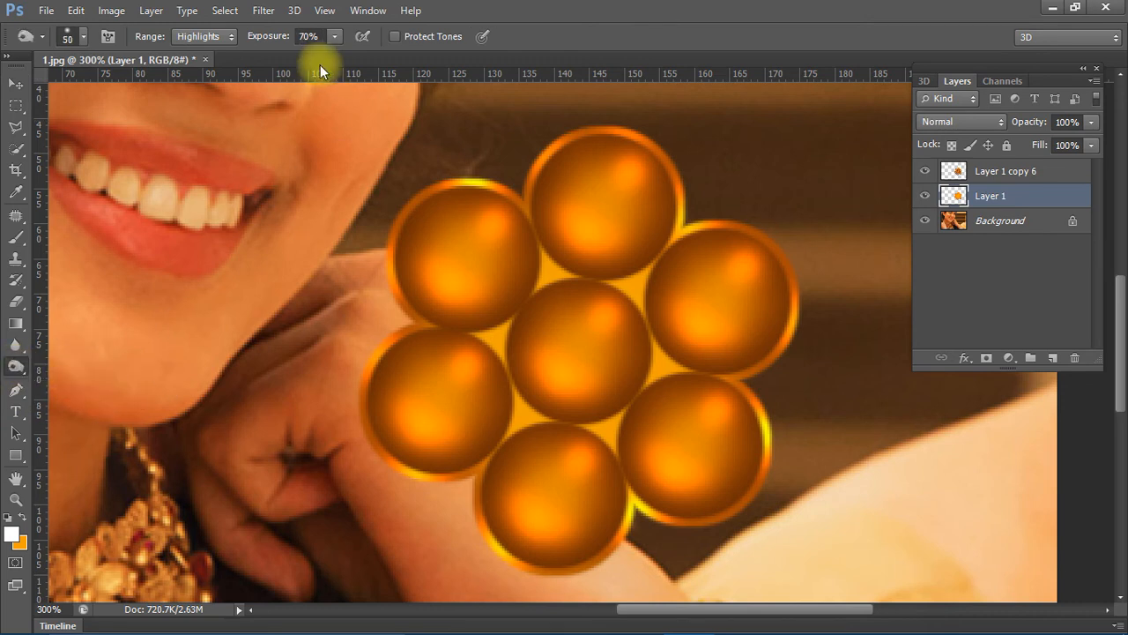
{"action": "left_click", "coordinate": [209, 91]}
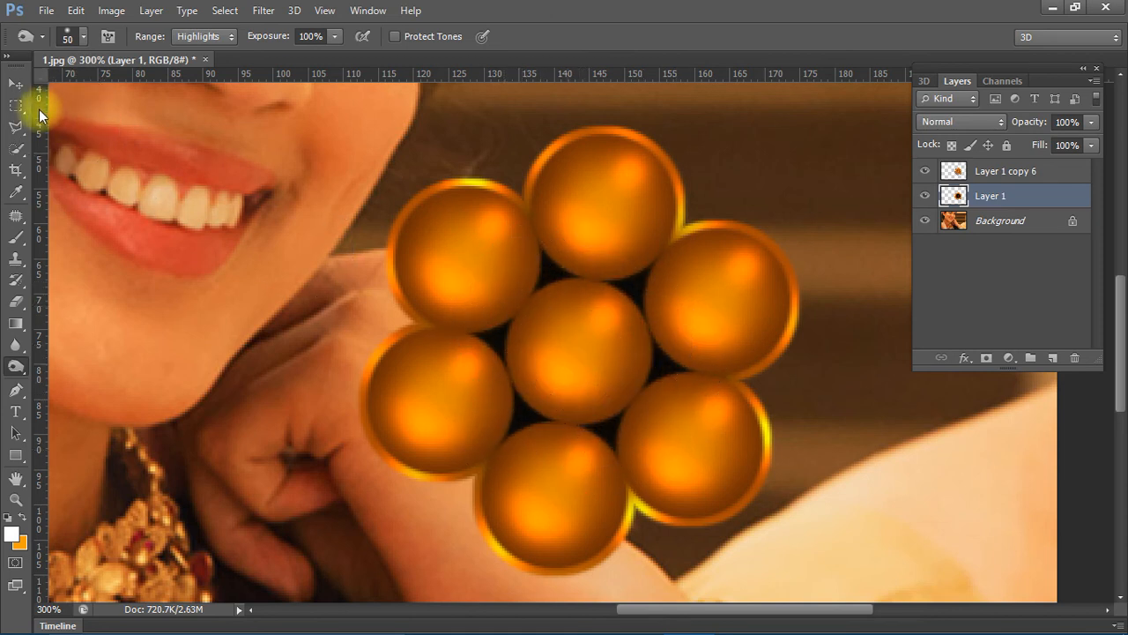
{"action": "left_click", "coordinate": [19, 86]}
{"action": "left_click_drag", "start_coordinate": [433, 245], "coordinate": [705, 302]}
{"action": "key", "text": "ctrl+z"}
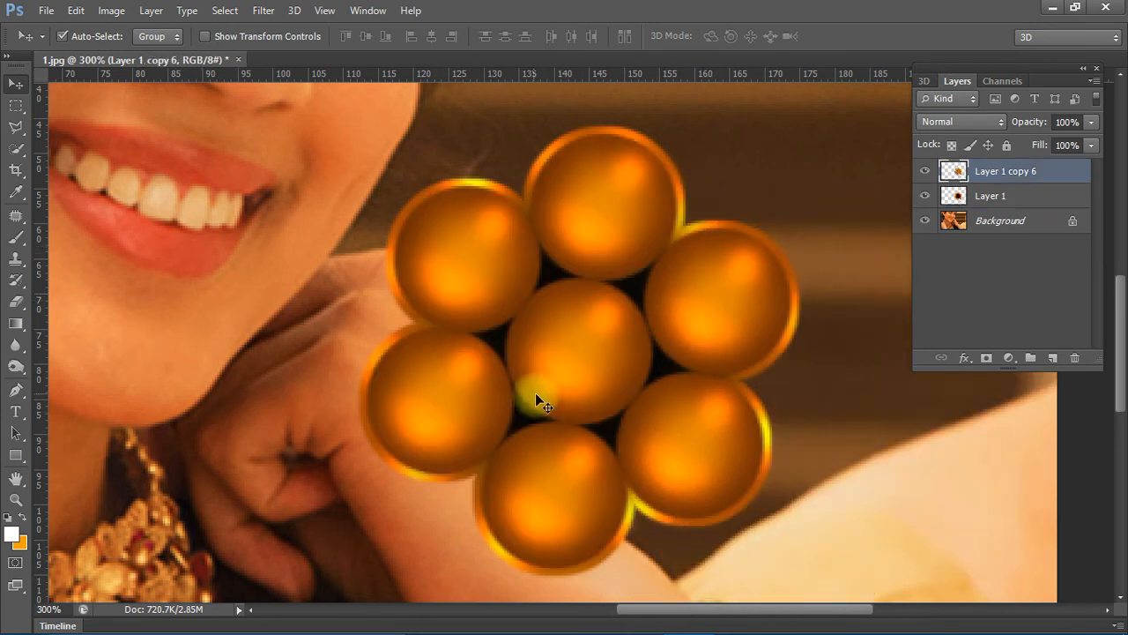
Merge the bead and base layers, and duplicate the flower so one copy lies over the wrist and one at the photo's lower right.
{"action": "left_click", "coordinate": [1031, 197], "text": "shift"}
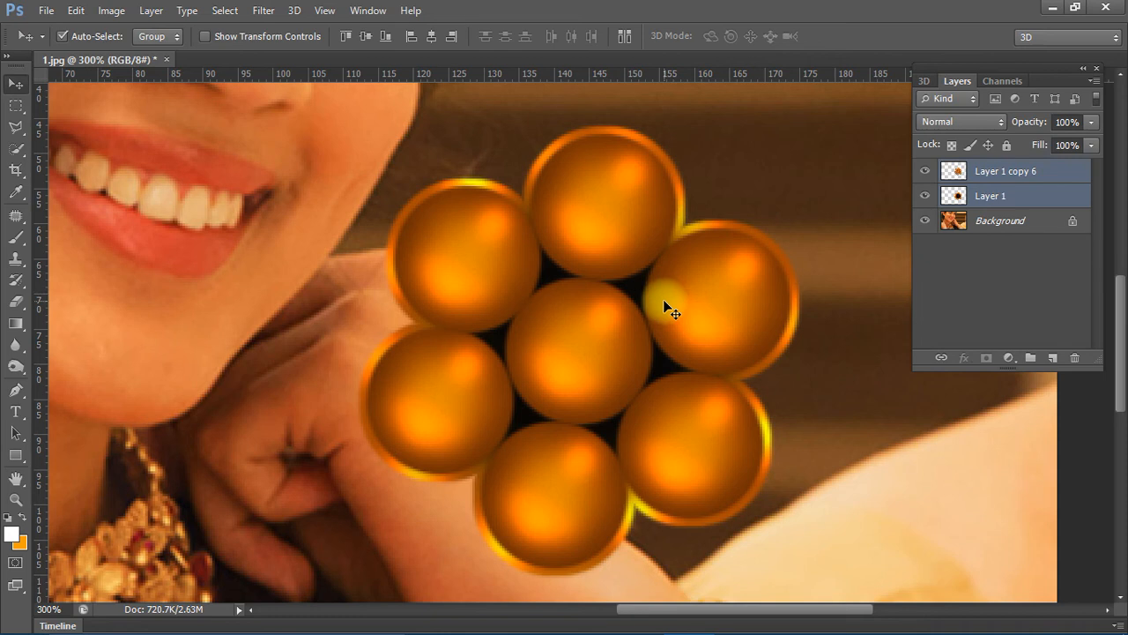
{"action": "key", "text": "ctrl+e"}
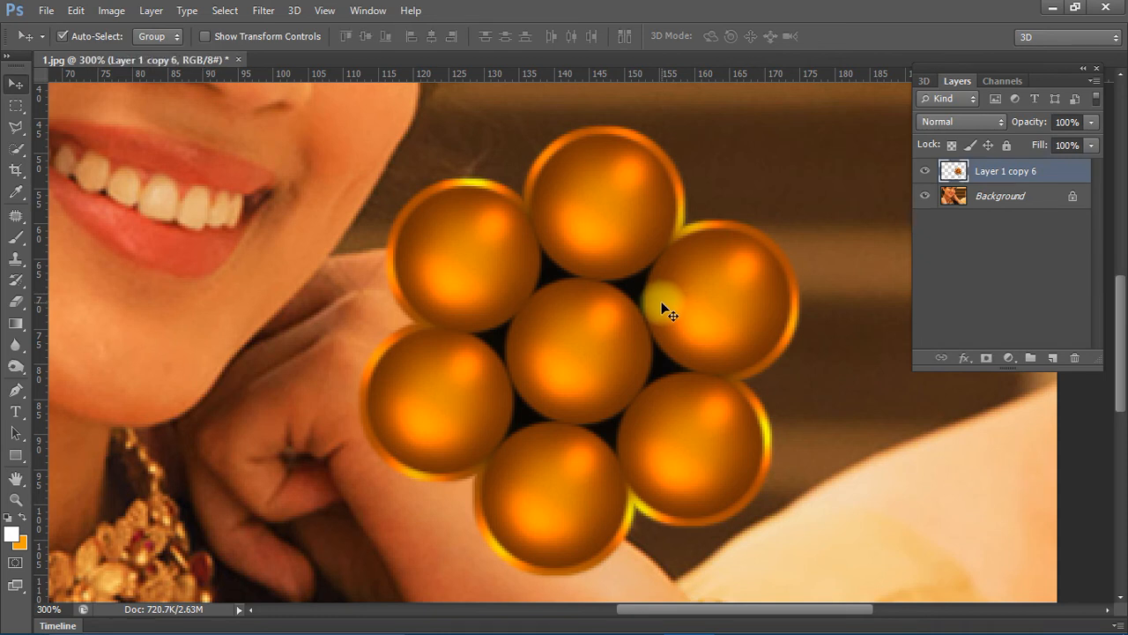
{"action": "left_click_drag", "start_coordinate": [636, 278], "coordinate": [536, 311]}
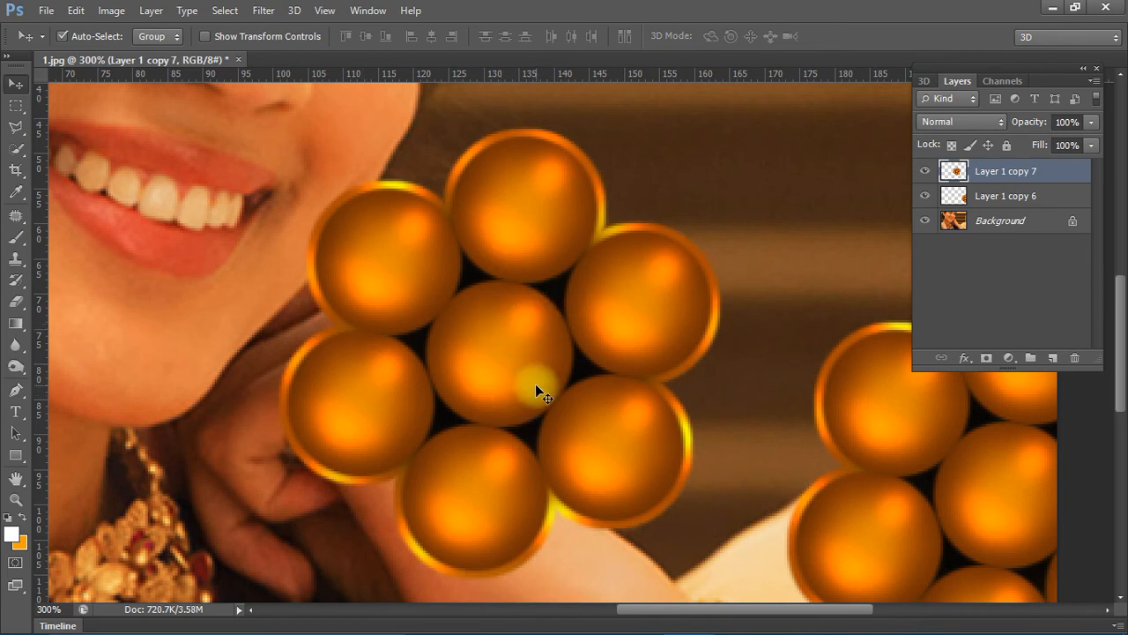
Scale the flower copy over the wrist down to about 6% of its size around its centre.
{"action": "key", "text": "ctrl+t"}
{"action": "left_click_drag", "start_coordinate": [725, 126], "coordinate": [548, 377]}
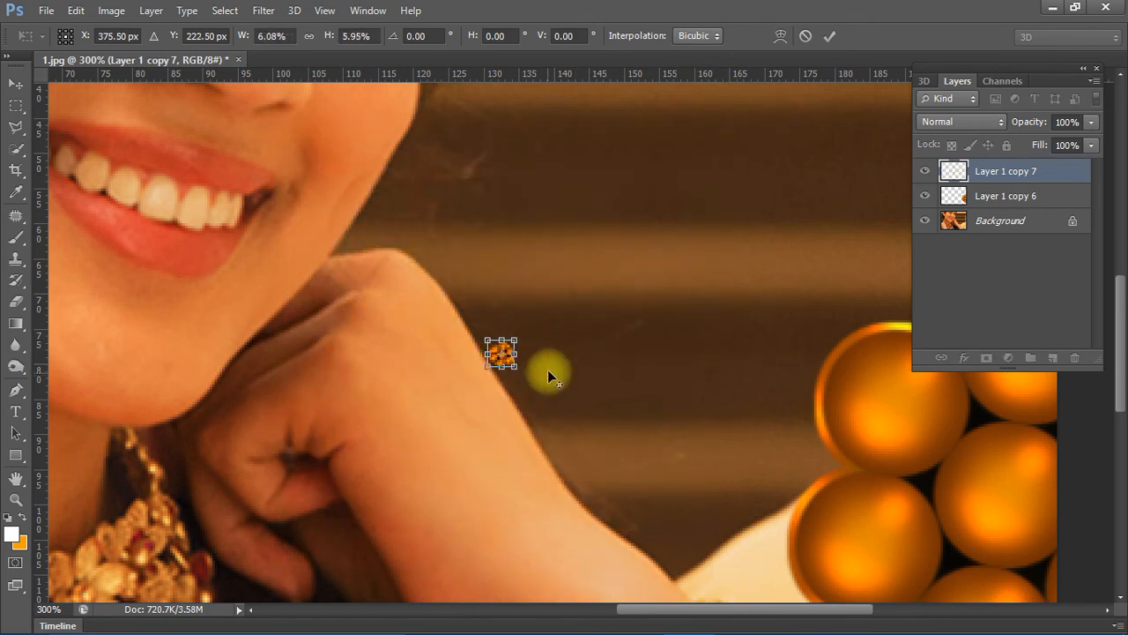
{"action": "key", "text": "Return"}
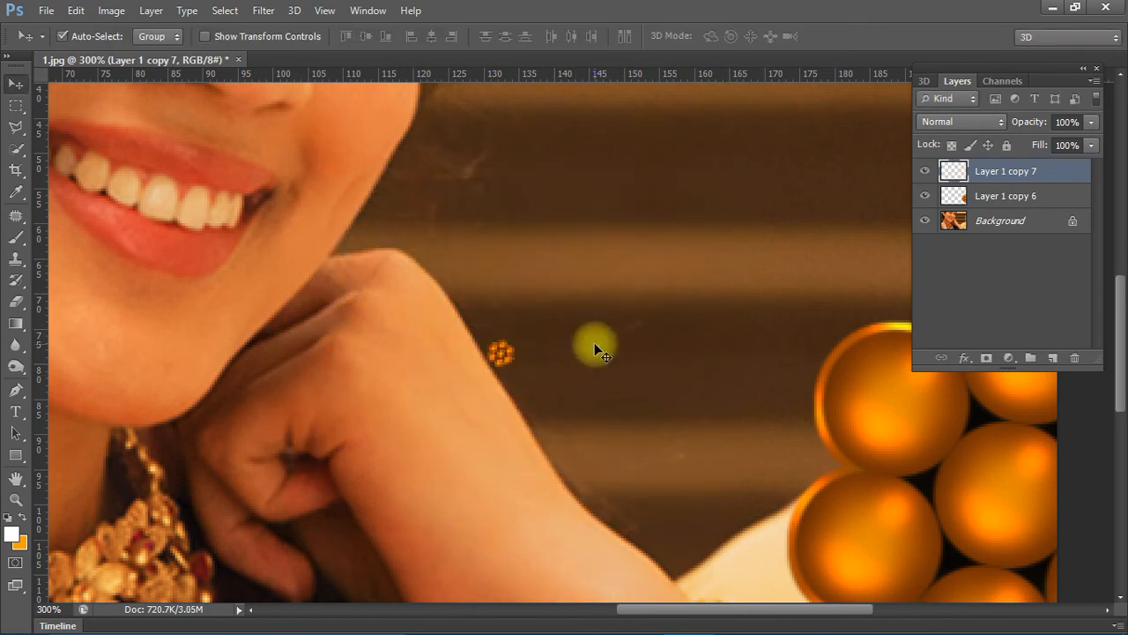
{"action": "key", "text": "ctrl+t"}
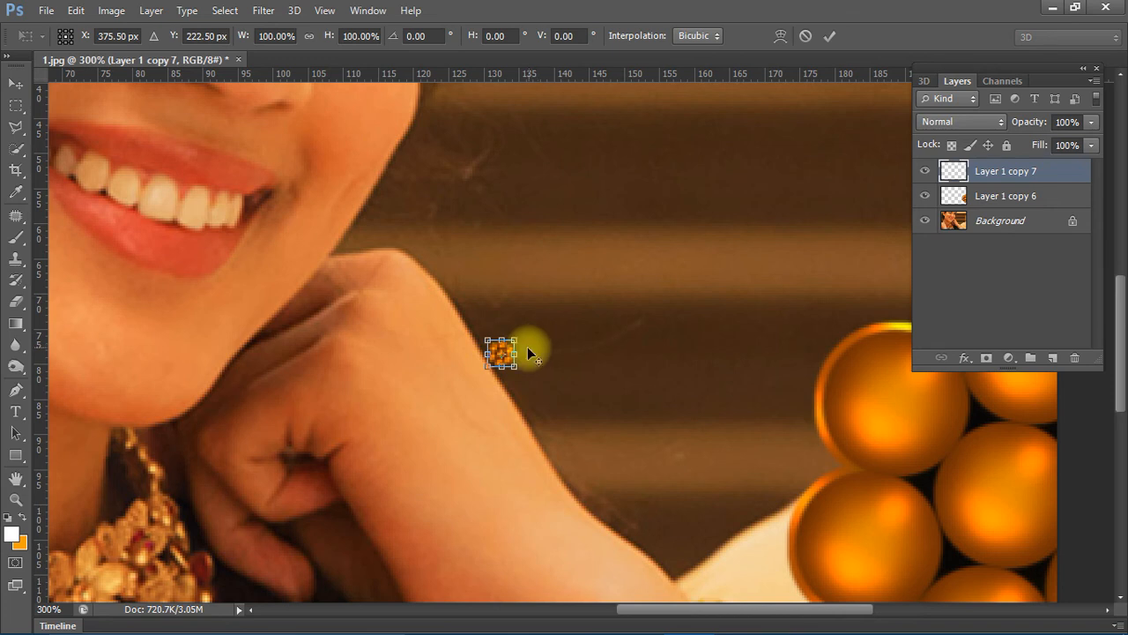
{"action": "left_click_drag", "start_coordinate": [517, 339], "coordinate": [755, 230]}
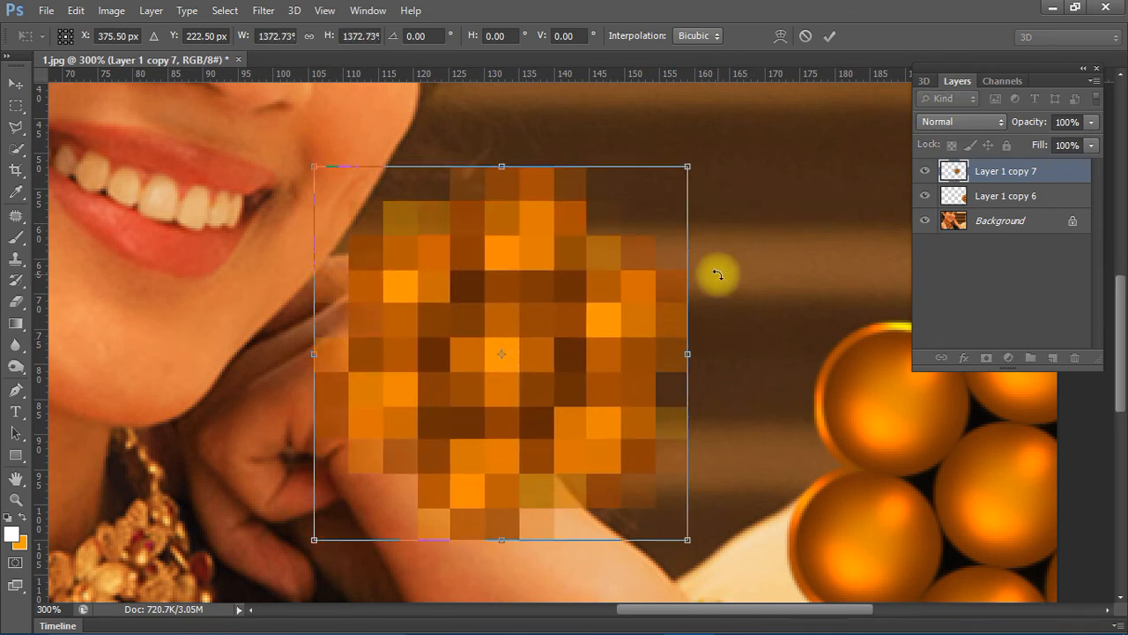
{"action": "key", "text": "Return"}
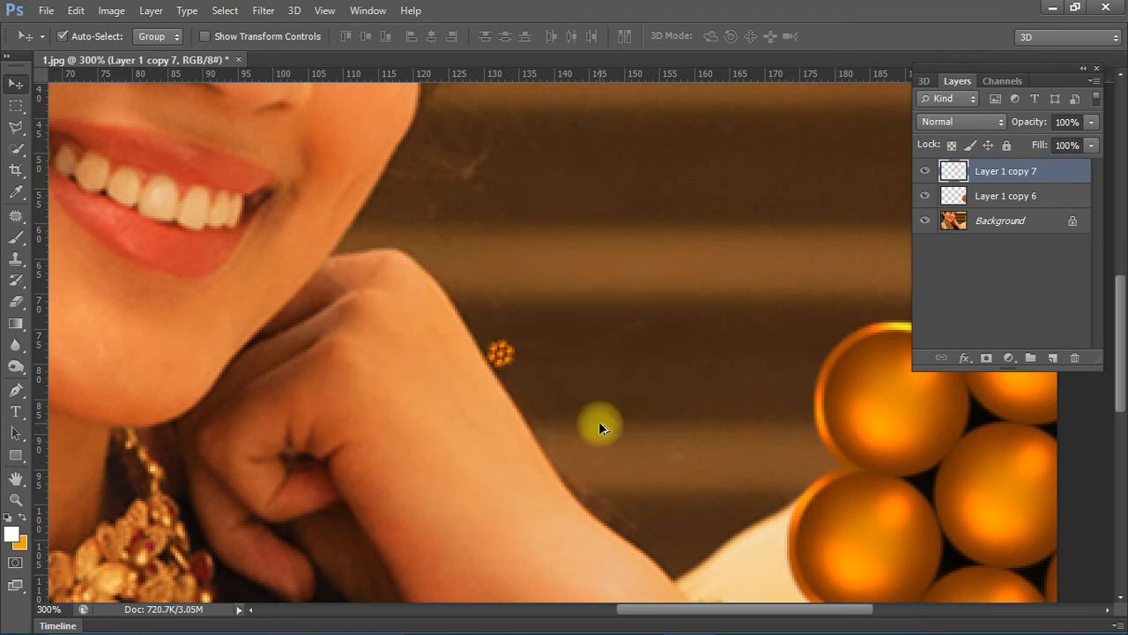
Position the full-size flower copy over the hand and convert its layer to a smart object.
{"action": "left_click_drag", "start_coordinate": [551, 346], "coordinate": [584, 345]}
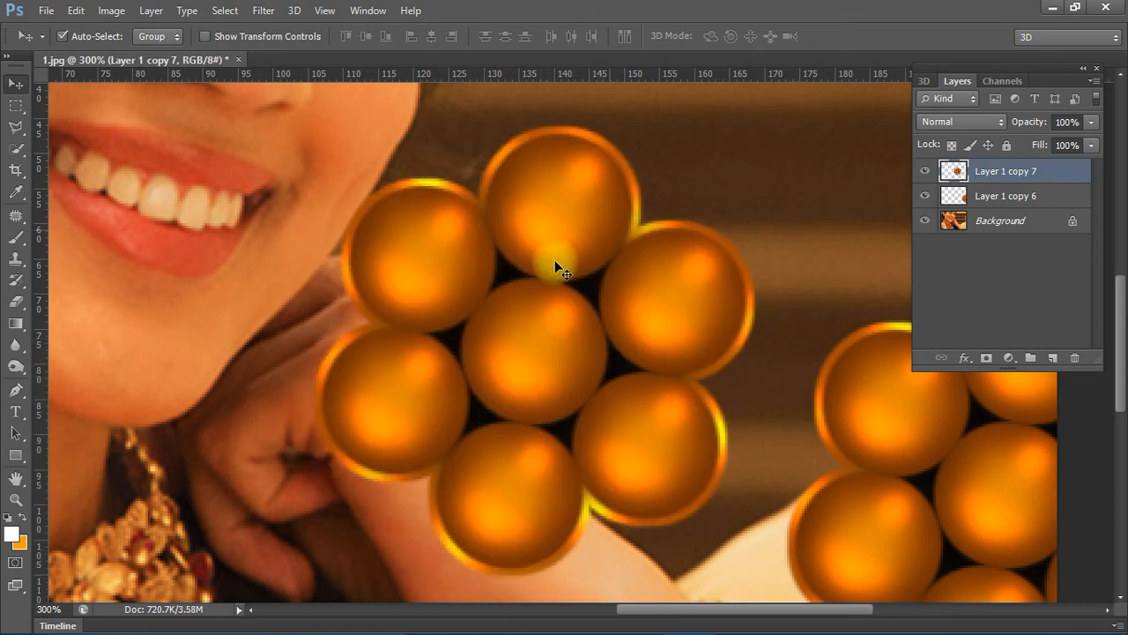
{"action": "left_click", "coordinate": [150, 10]}
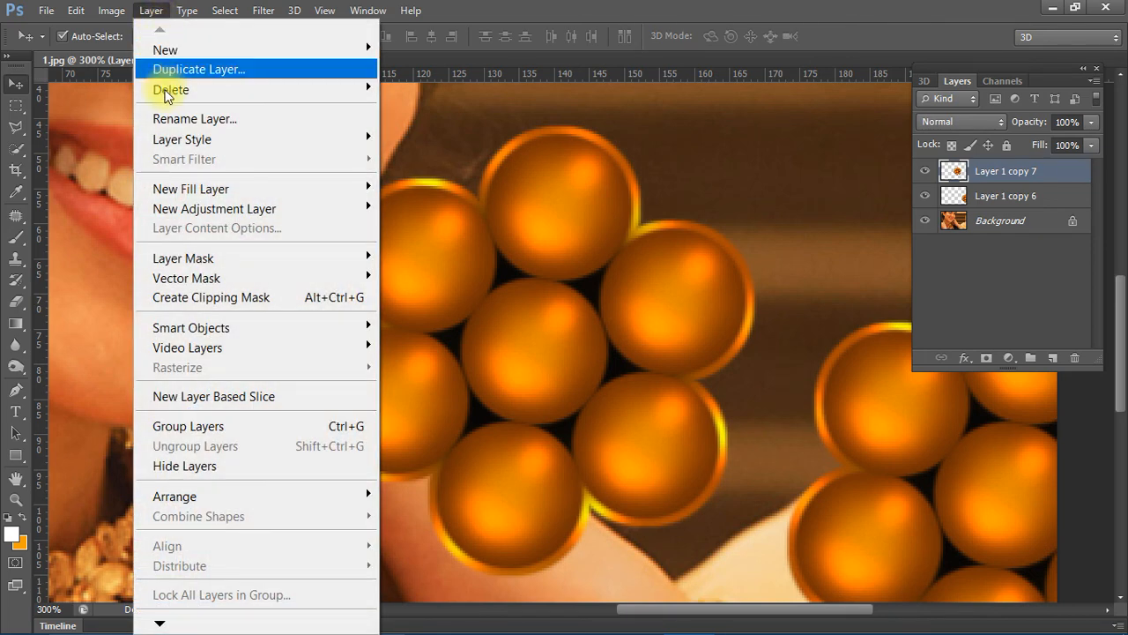
{"action": "mouse_move", "coordinate": [212, 334]}
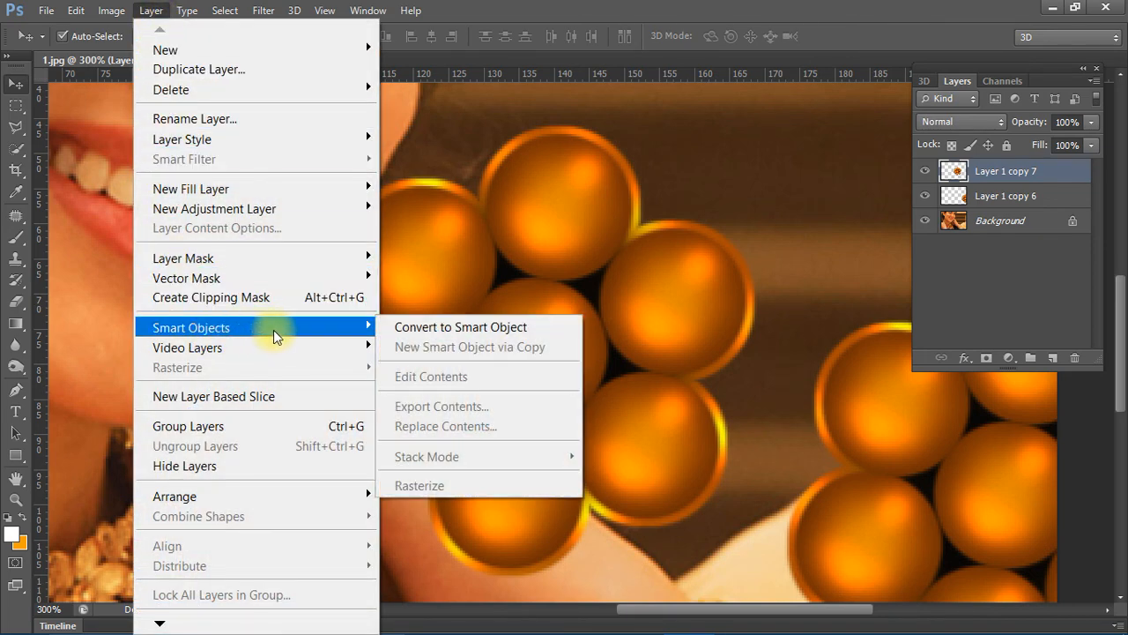
{"action": "left_click", "coordinate": [516, 328]}
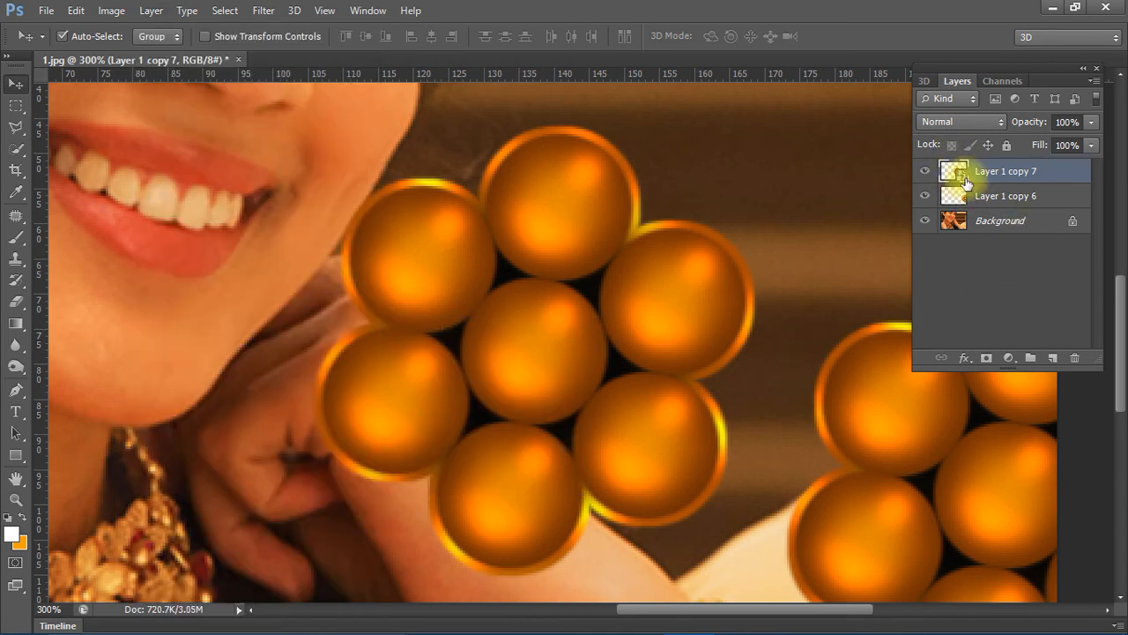
{"action": "left_click_drag", "start_coordinate": [668, 294], "coordinate": [653, 306]}
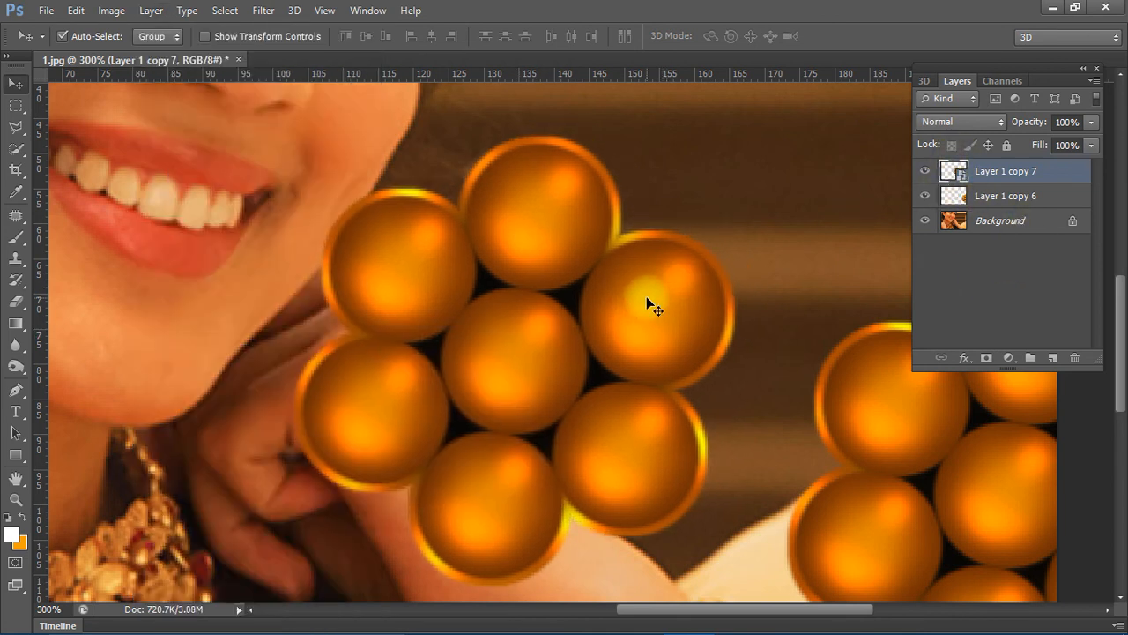
Scale the smart-object flower down to about 9% and enlarge it again to about 66% around its centre.
{"action": "key", "text": "ctrl+t"}
{"action": "left_click_drag", "start_coordinate": [740, 133], "coordinate": [593, 398]}
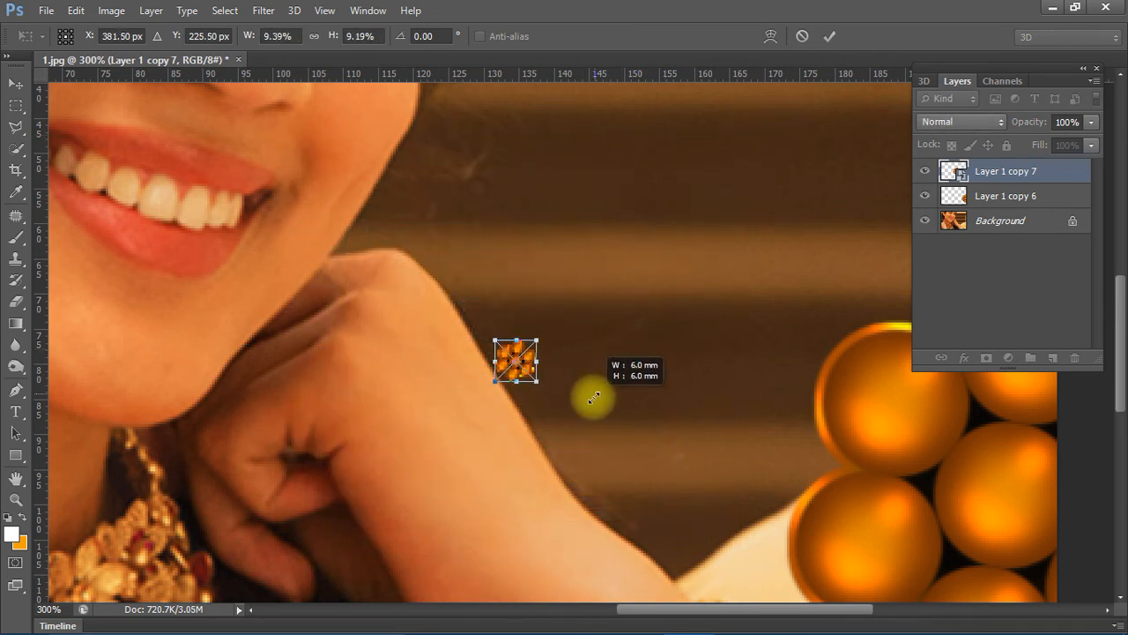
{"action": "key", "text": "Return"}
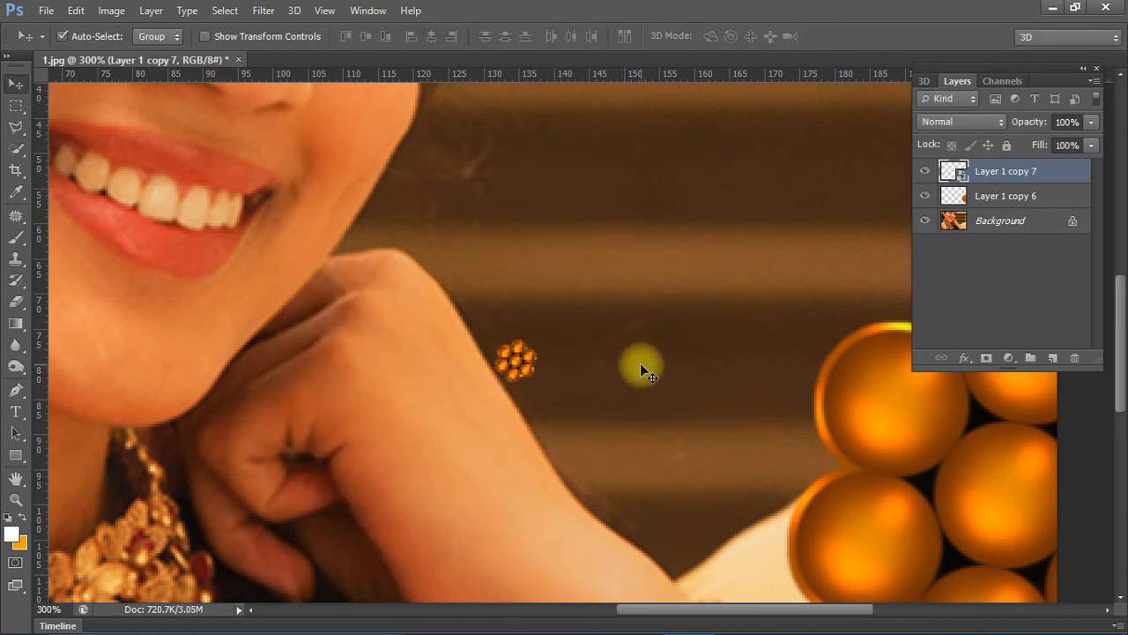
{"action": "key", "text": "ctrl+t"}
{"action": "left_click_drag", "start_coordinate": [539, 333], "coordinate": [700, 240]}
{"action": "key", "text": "Return"}
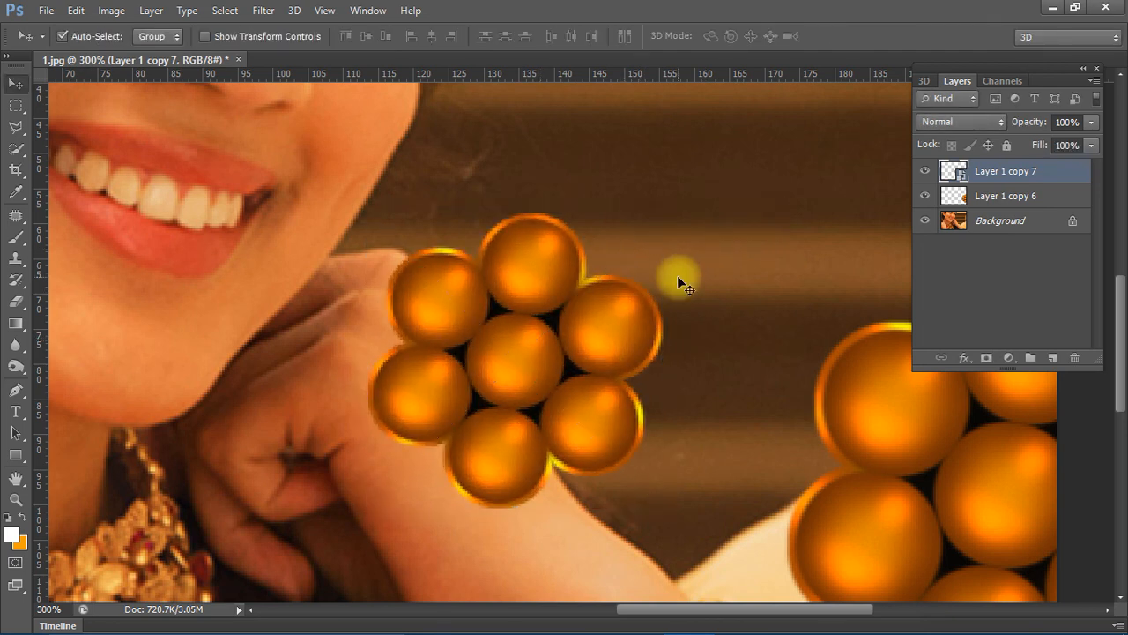
Scale the smart-object flower down to about 12% around its centre and place it on the earlobe.
{"action": "key", "text": "ctrl+t"}
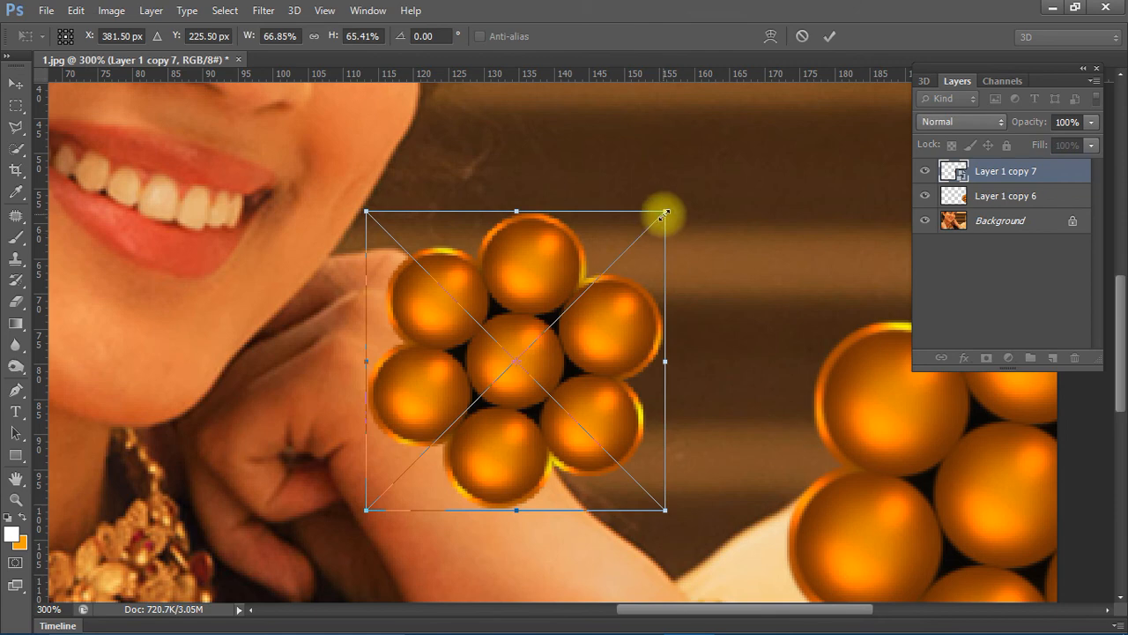
{"action": "left_click_drag", "start_coordinate": [666, 208], "coordinate": [579, 364]}
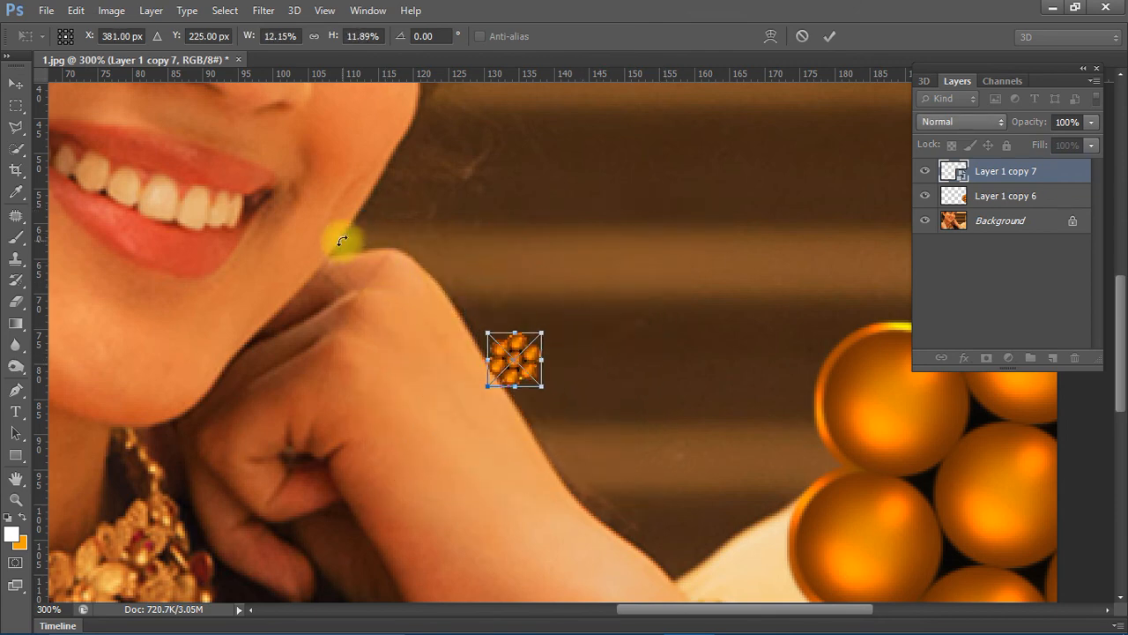
{"action": "key", "text": "space"}
{"action": "left_click_drag", "start_coordinate": [337, 224], "coordinate": [538, 397]}
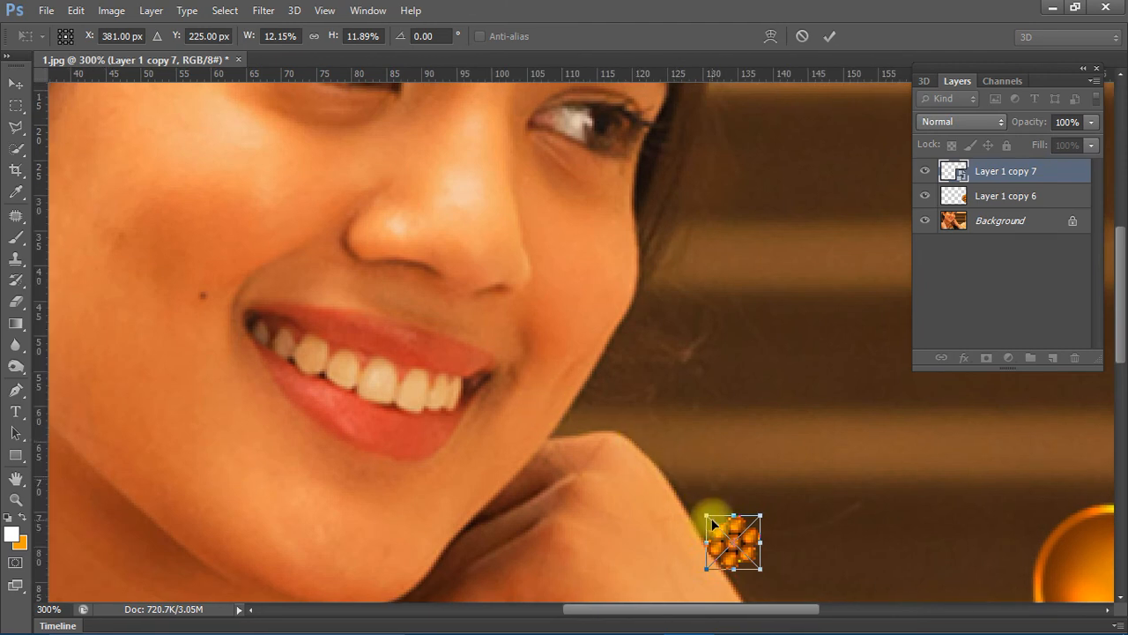
{"action": "left_click_drag", "start_coordinate": [722, 528], "coordinate": [119, 192]}
{"action": "key", "text": "space"}
{"action": "left_click_drag", "start_coordinate": [196, 247], "coordinate": [483, 447]}
{"action": "left_click_drag", "start_coordinate": [414, 412], "coordinate": [534, 320]}
Enlarge the earlobe flower to about 16%, distort its lower-left corner inward, and shift it to fit the lobe.
{"action": "key", "text": "ctrl+plus"}
{"action": "key", "text": "ctrl+plus"}
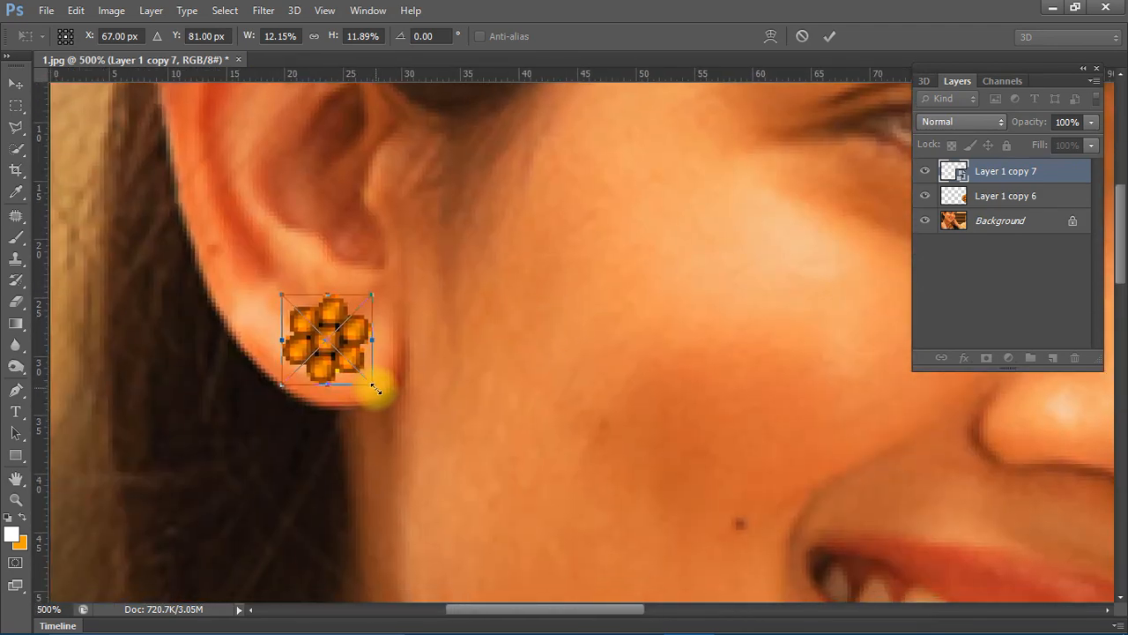
{"action": "left_click_drag", "start_coordinate": [380, 388], "coordinate": [396, 398]}
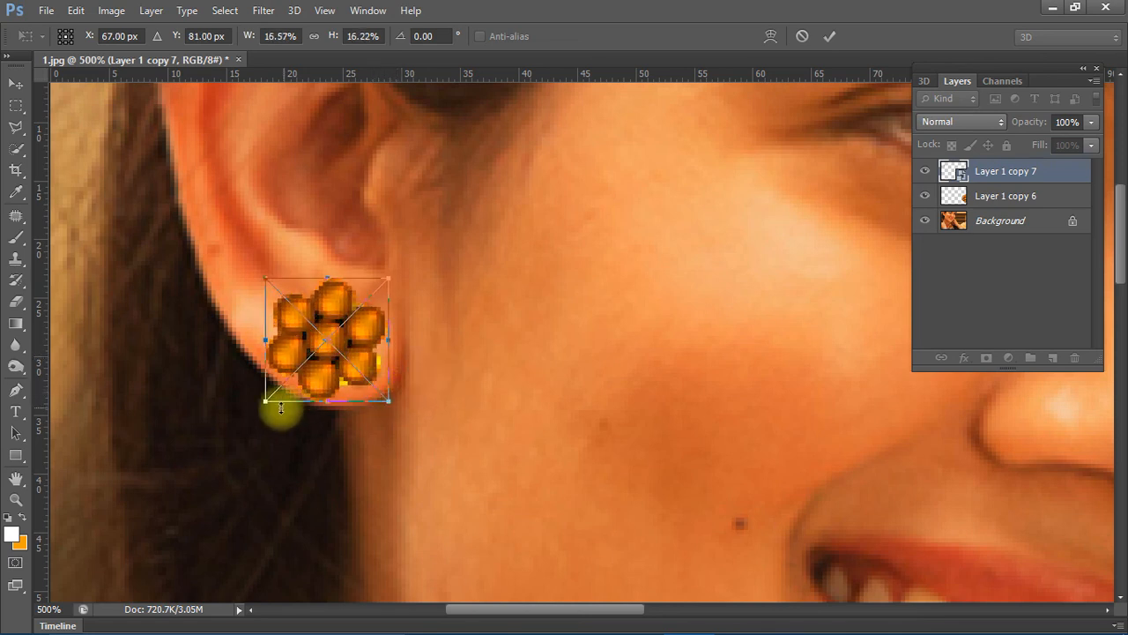
{"action": "left_click_drag", "start_coordinate": [265, 404], "coordinate": [283, 383]}
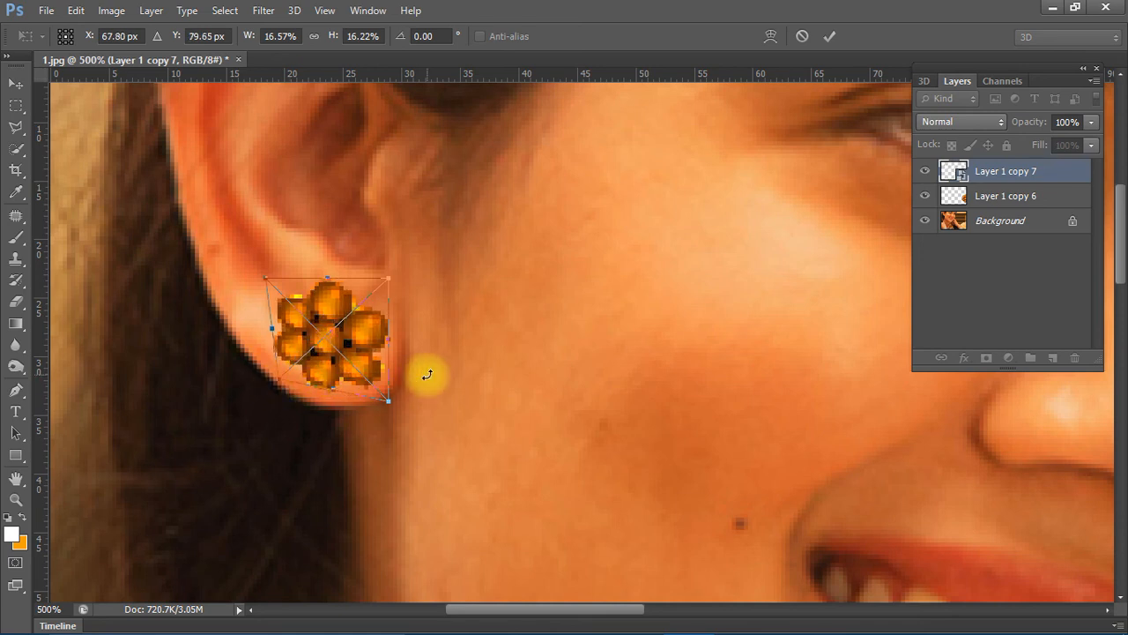
{"action": "key", "text": "Return"}
{"action": "left_click_drag", "start_coordinate": [329, 336], "coordinate": [321, 341]}
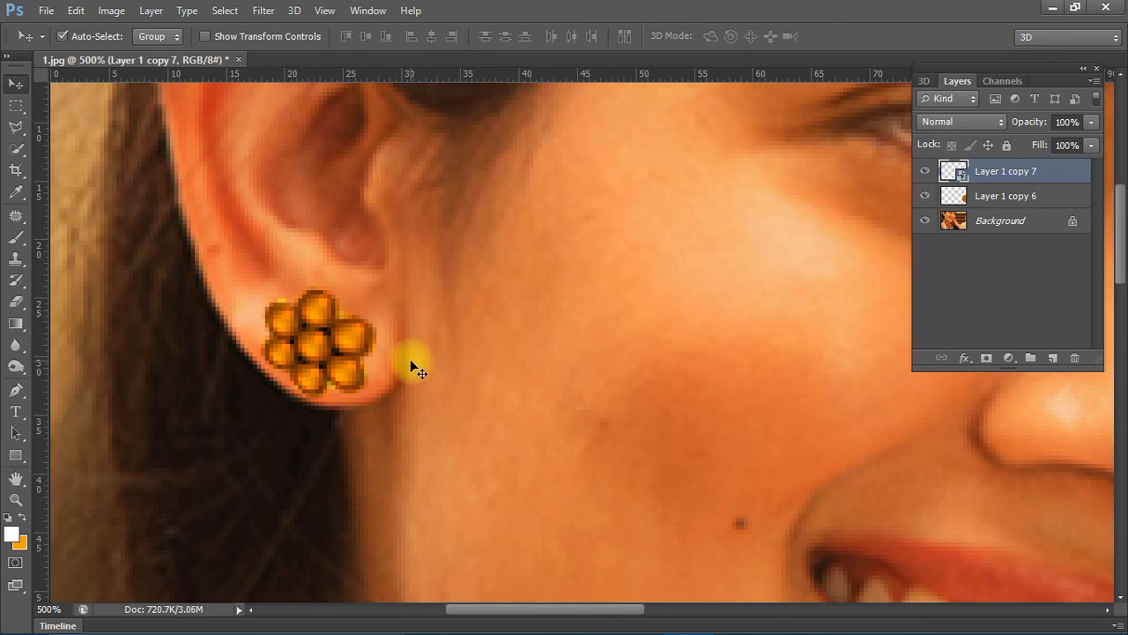
Set the opacity of the flower earring's layer to 90%.
{"action": "key", "text": "ctrl+minus"}
{"action": "key", "text": "ctrl+minus"}
{"action": "key", "text": "ctrl+minus"}
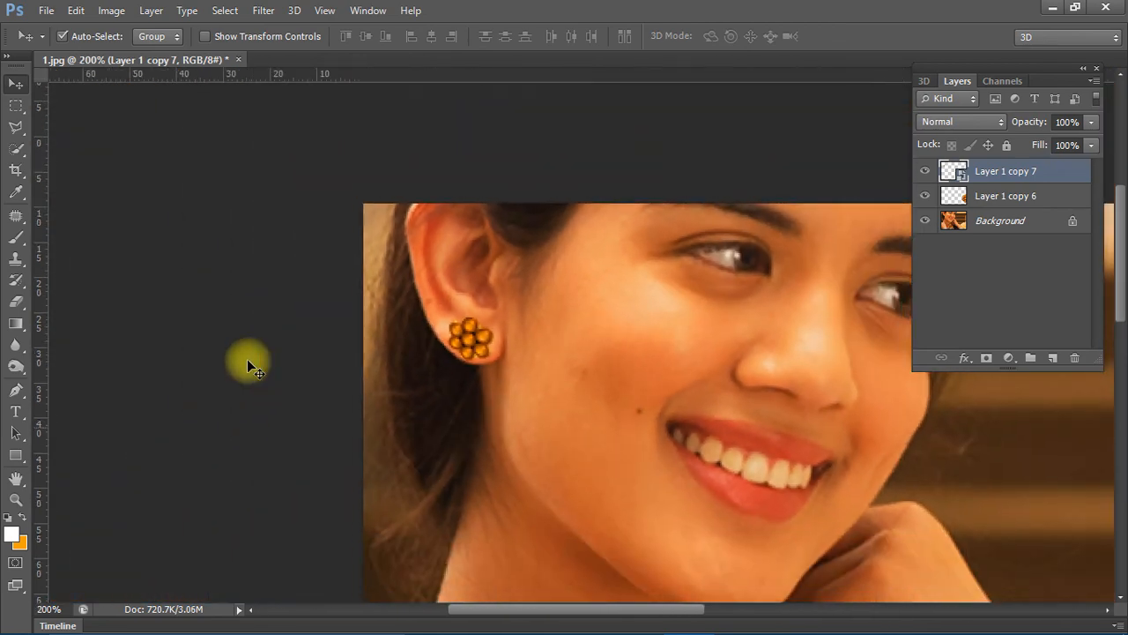
{"action": "key", "text": "ctrl+minus"}
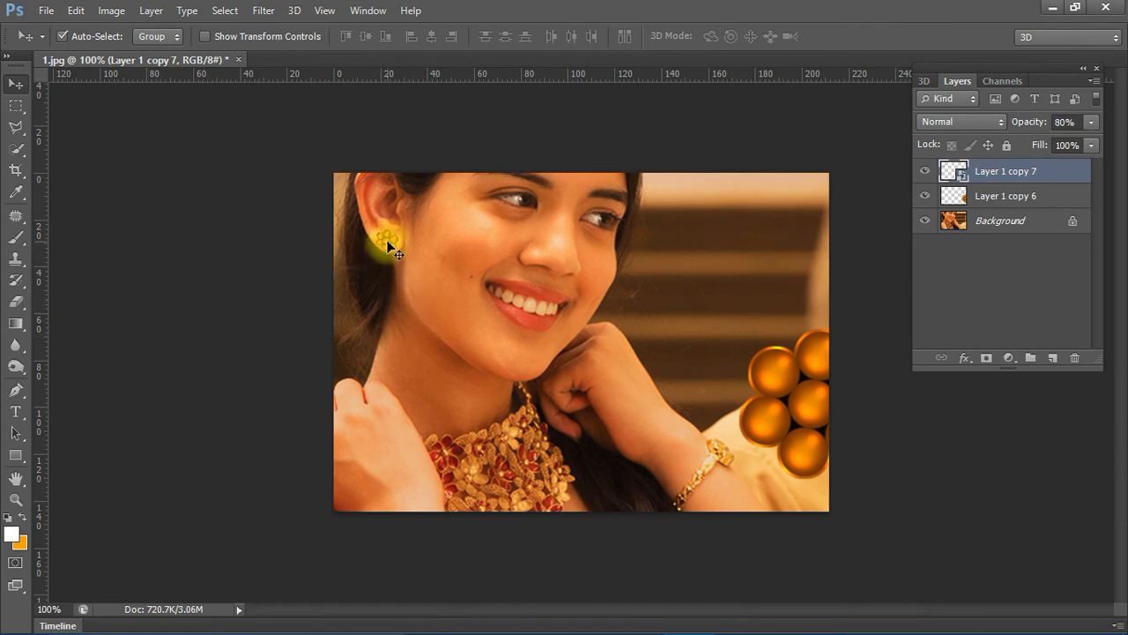
{"action": "key", "text": "ctrl+plus"}
{"action": "key", "text": "ctrl+plus"}
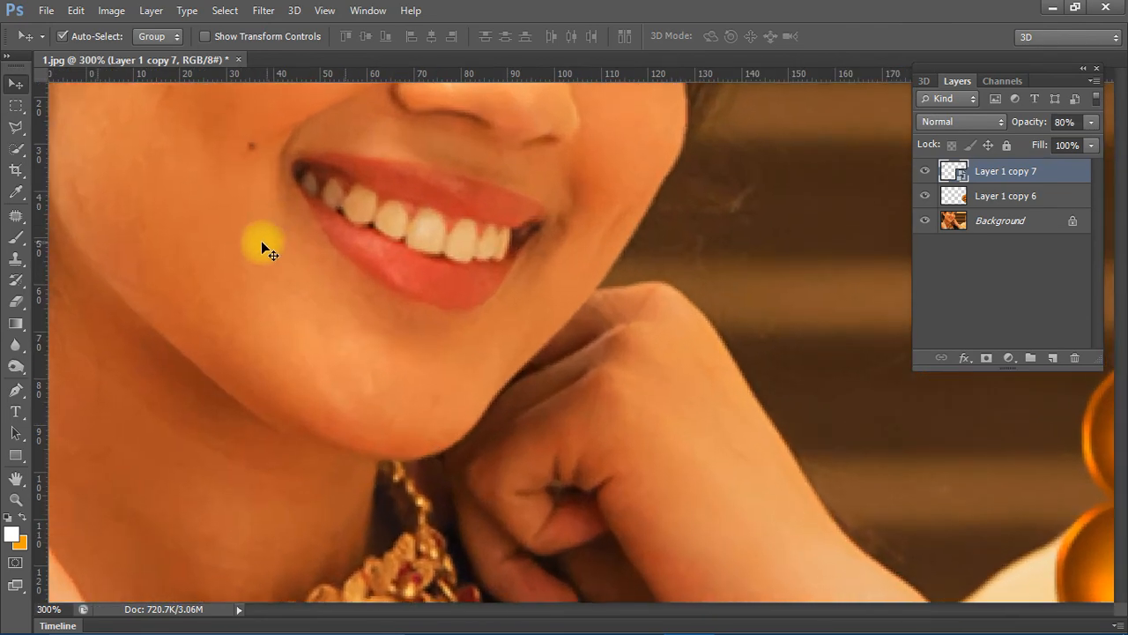
{"action": "left_click_drag", "start_coordinate": [212, 203], "coordinate": [426, 380]}
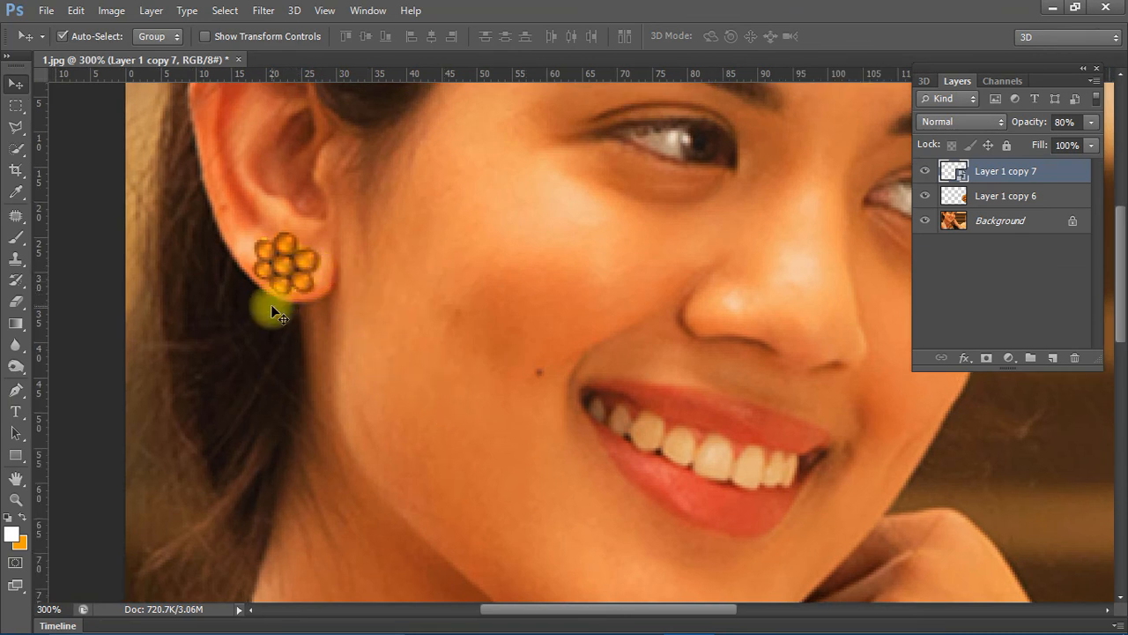
{"action": "key", "text": "9"}
{"action": "scroll", "coordinate": [319, 311], "scroll_direction": "down", "scroll_amount": 1}
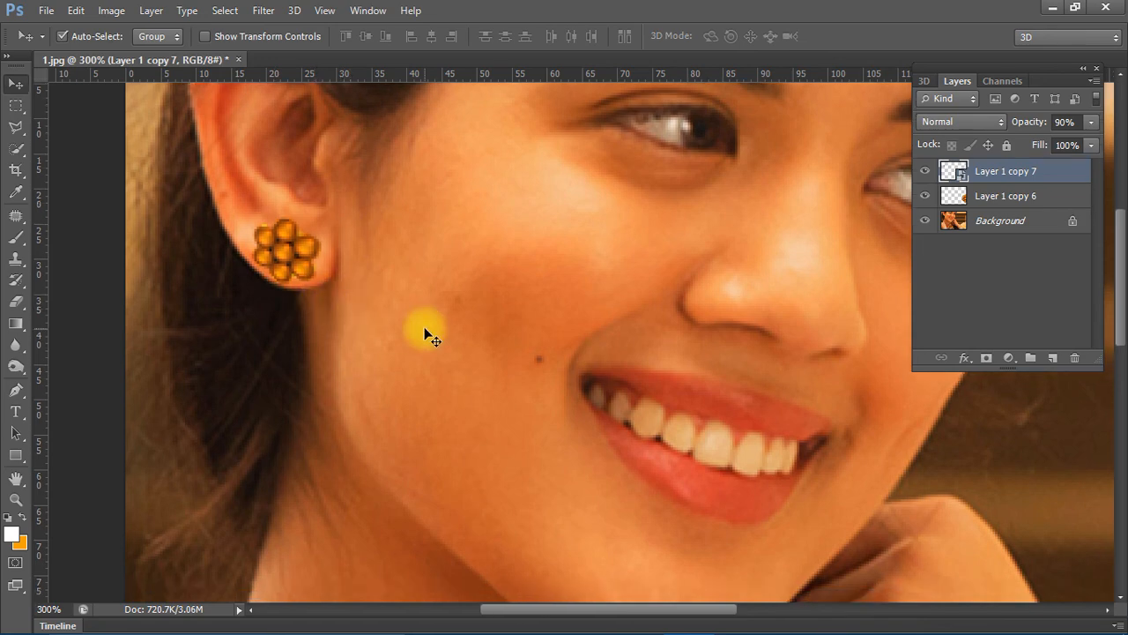
Move the large flower copy from the photo's lower right to over the hand beside the chin.
{"action": "key", "text": "ctrl+minus"}
{"action": "left_click_drag", "start_coordinate": [805, 378], "coordinate": [641, 343]}
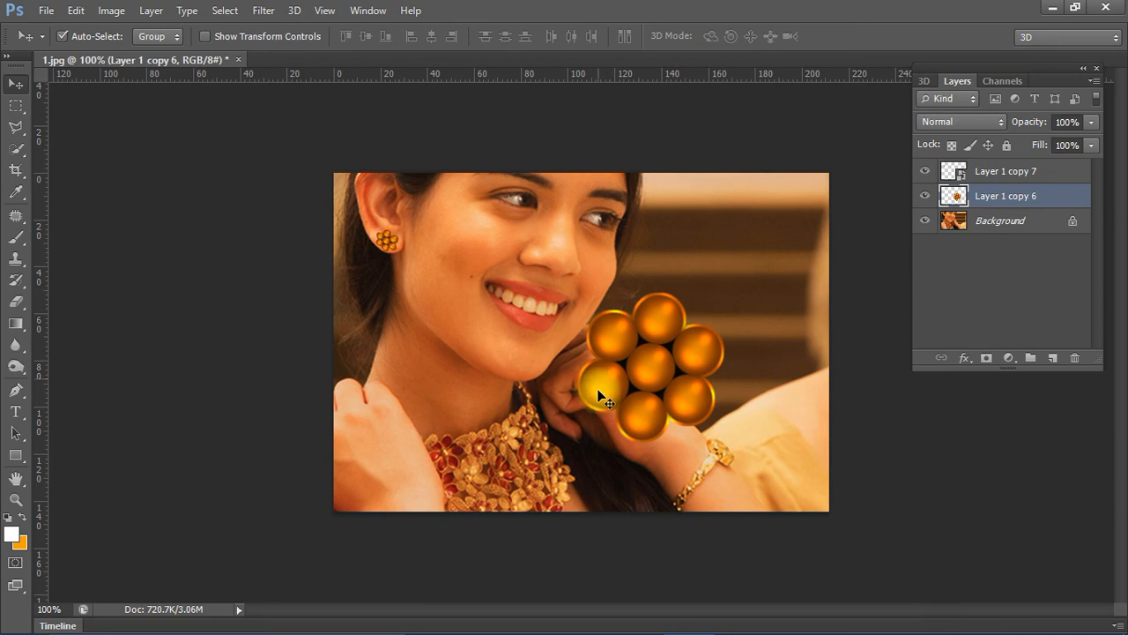